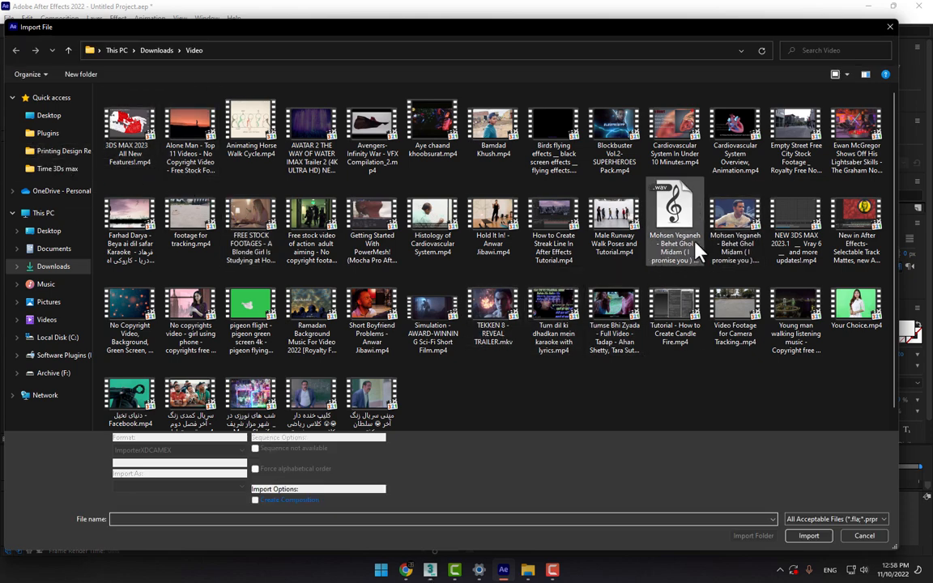
- Import the Empty Street Free City Stock Footage video, place it in a new composition, and move the playhead to around 12 seconds
double_click(796, 144)
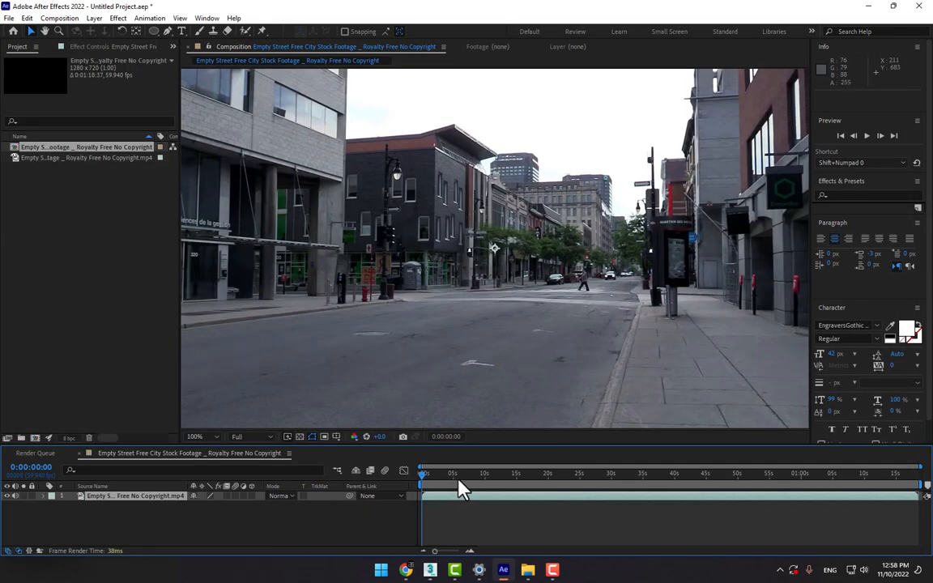
drag(458, 484, 499, 485)
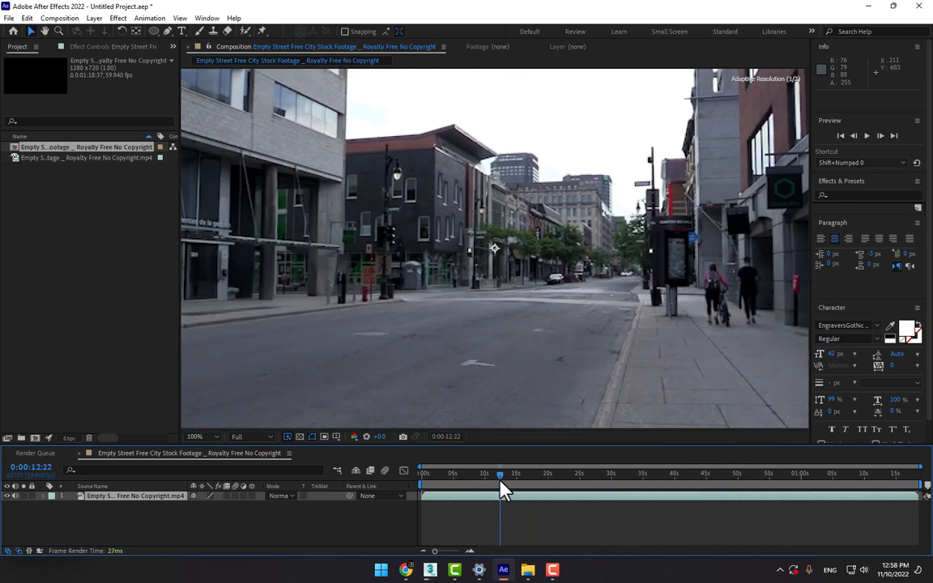
- Add Strange-Portal-01.mov from the 03 - Portals folder above the street footage, with its clip spanning the current time
click(528, 570)
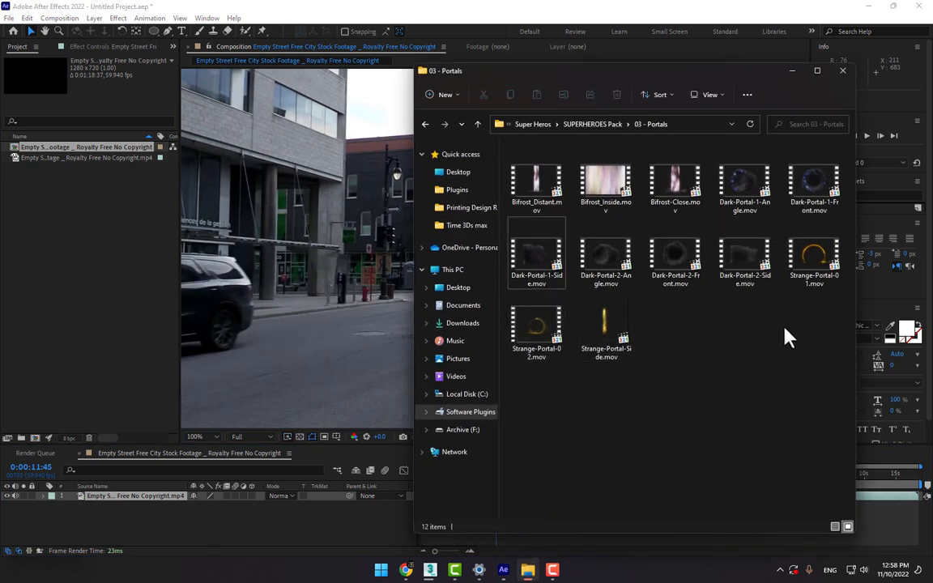
drag(823, 270, 93, 254)
drag(69, 180, 500, 392)
drag(446, 506, 486, 501)
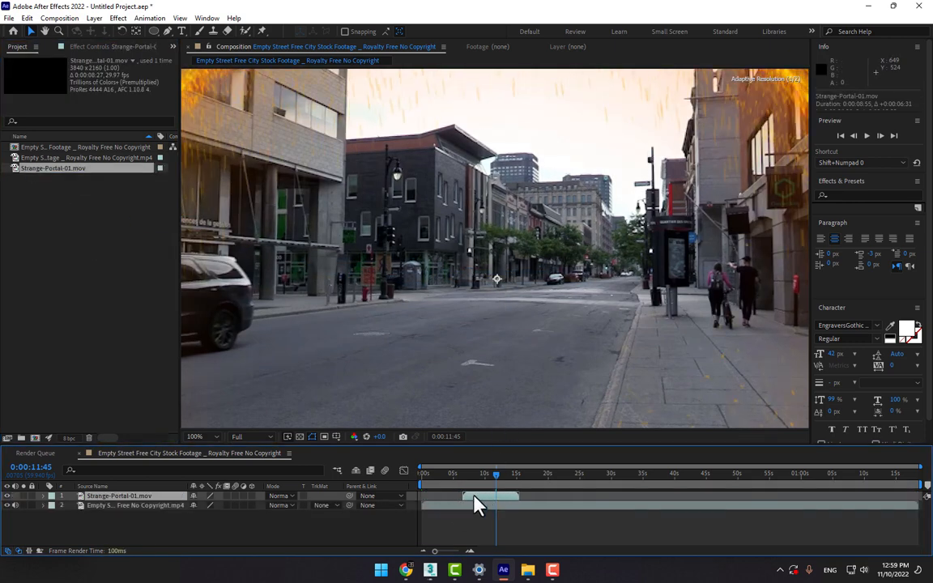
- Scale the Strange-Portal-01.mov layer to 21.1% and place it on the far end of the street at about 687, 316
key(s)
drag(217, 505, 155, 505)
drag(570, 350, 579, 295)
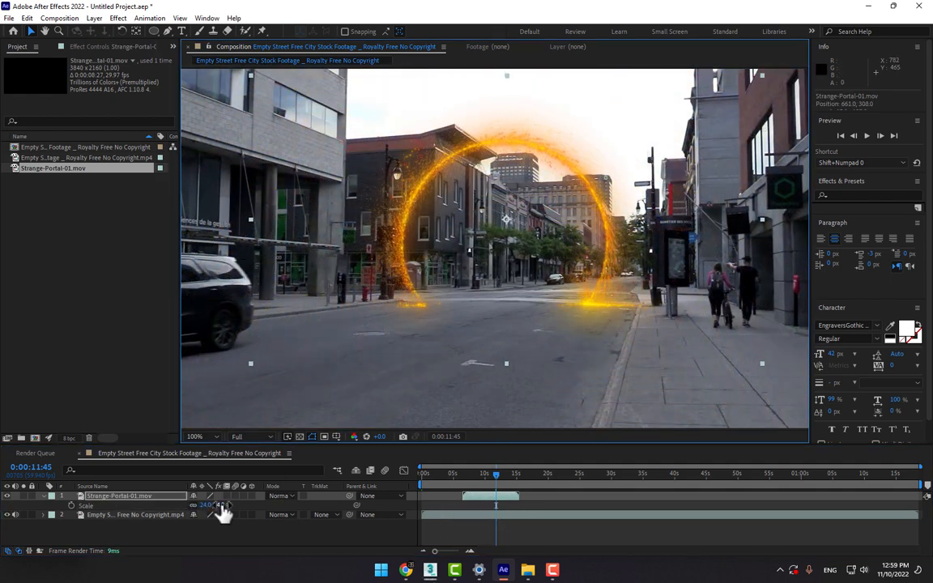
drag(220, 507, 206, 508)
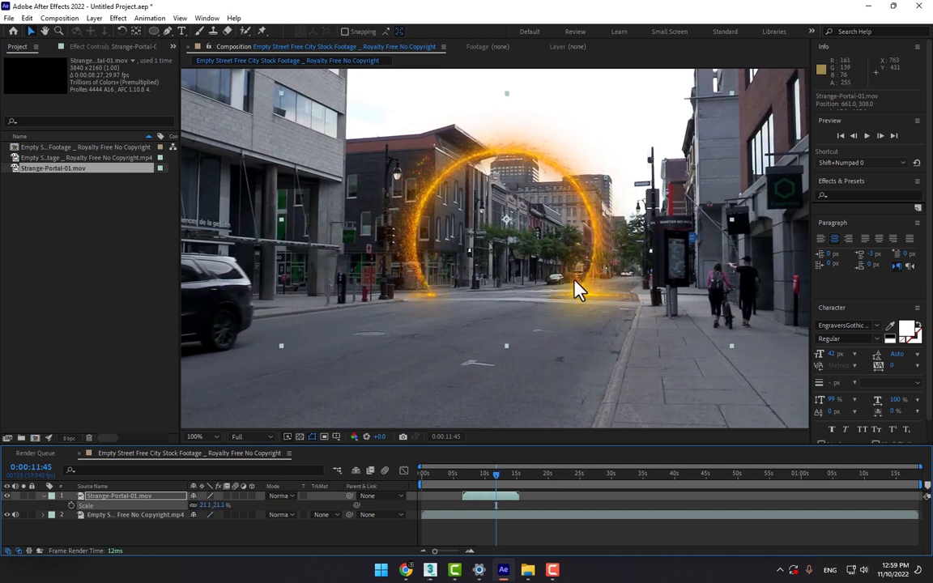
drag(576, 290, 610, 281)
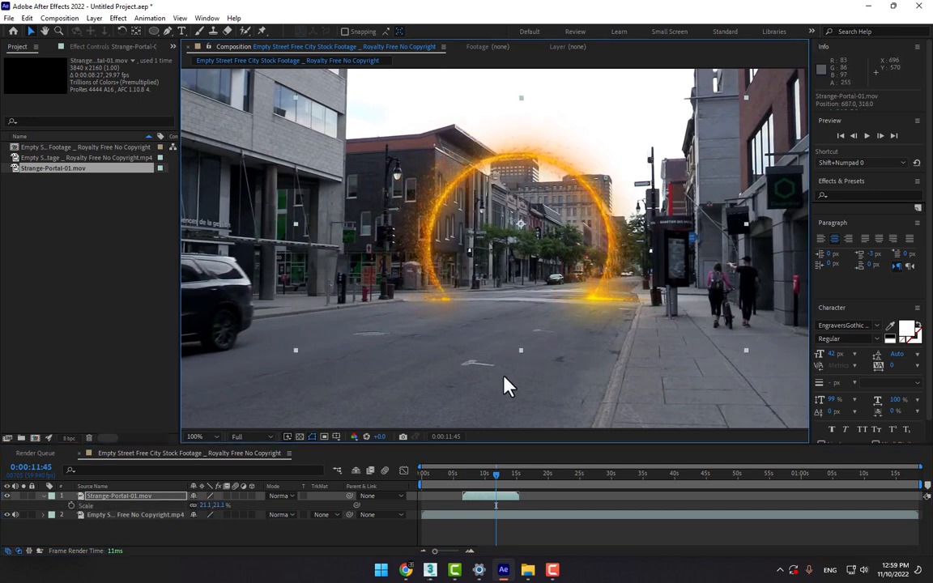
click(527, 571)
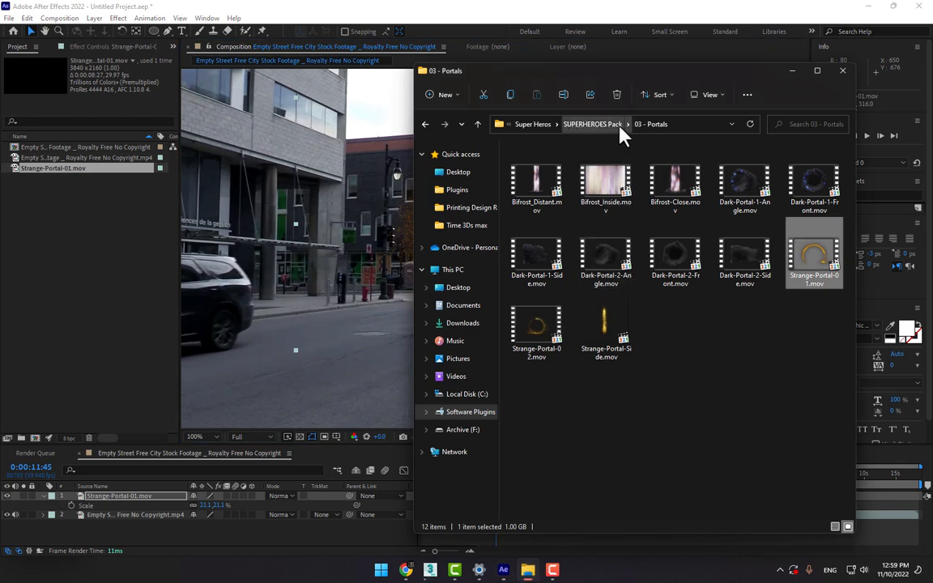
click(792, 72)
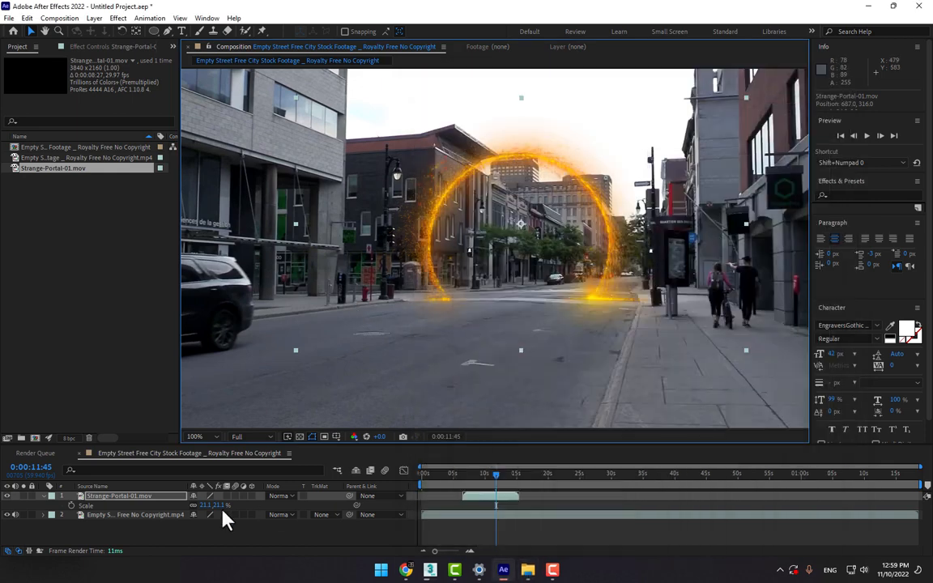
- Shift the portal clip to start at about 14 seconds and set the current time to 0:00:19:51
drag(421, 475, 548, 504)
drag(511, 476, 548, 478)
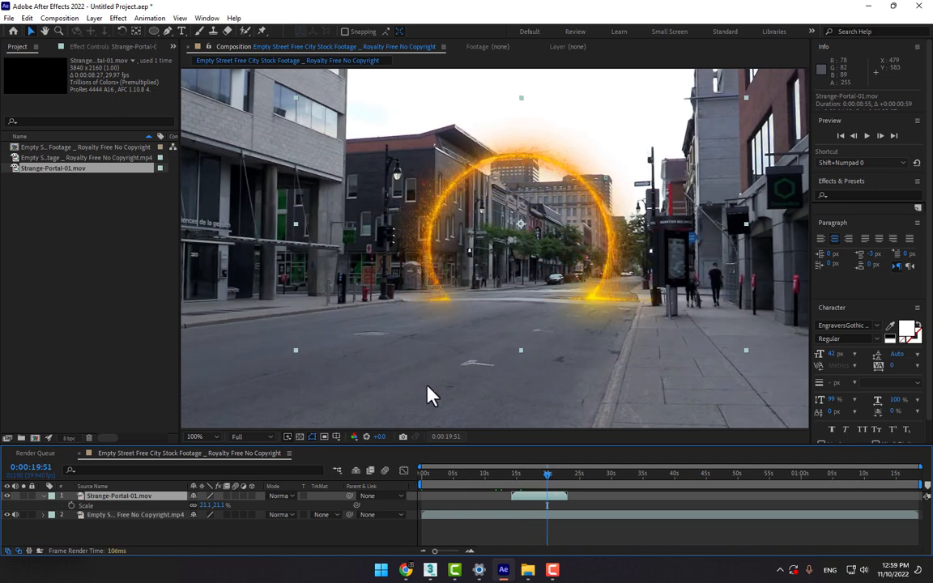
- Create a 1280 x 720 blue solid layer named 3D Jet and hide it
right_click(331, 548)
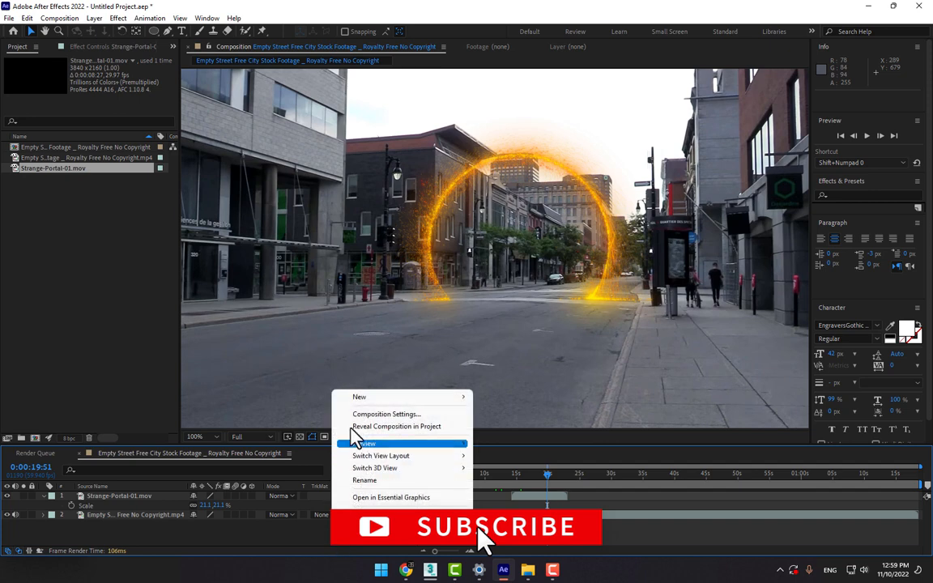
mouse_move(367, 401)
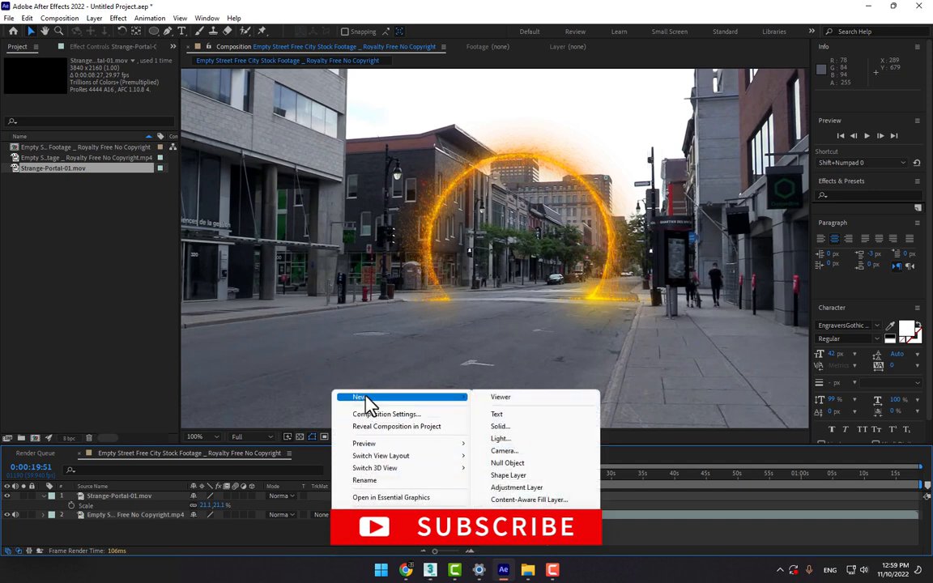
click(539, 427)
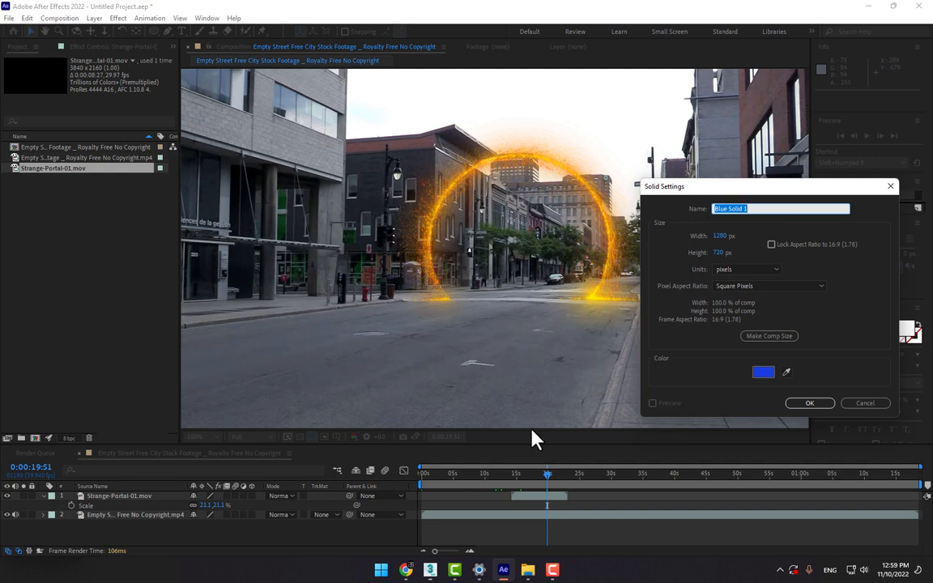
key(Return)
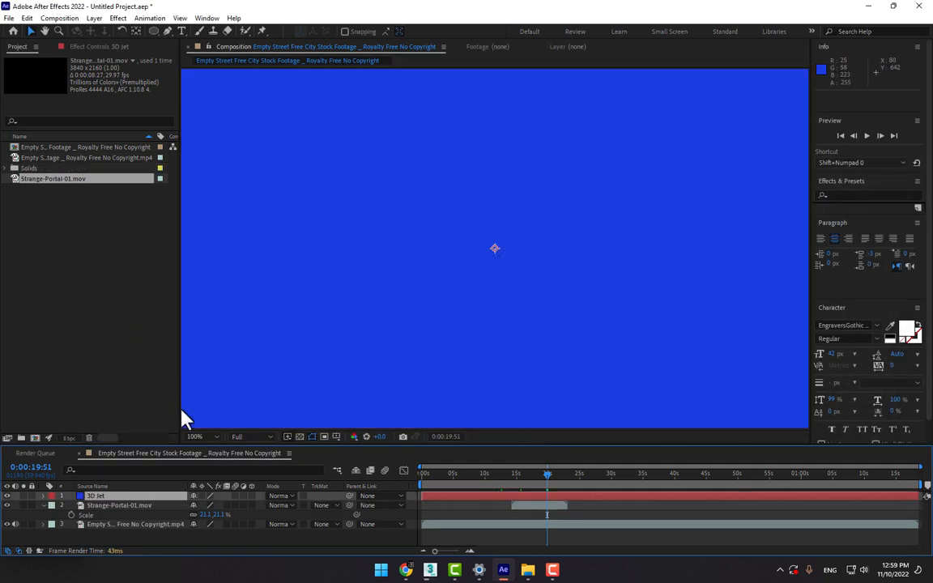
click(7, 496)
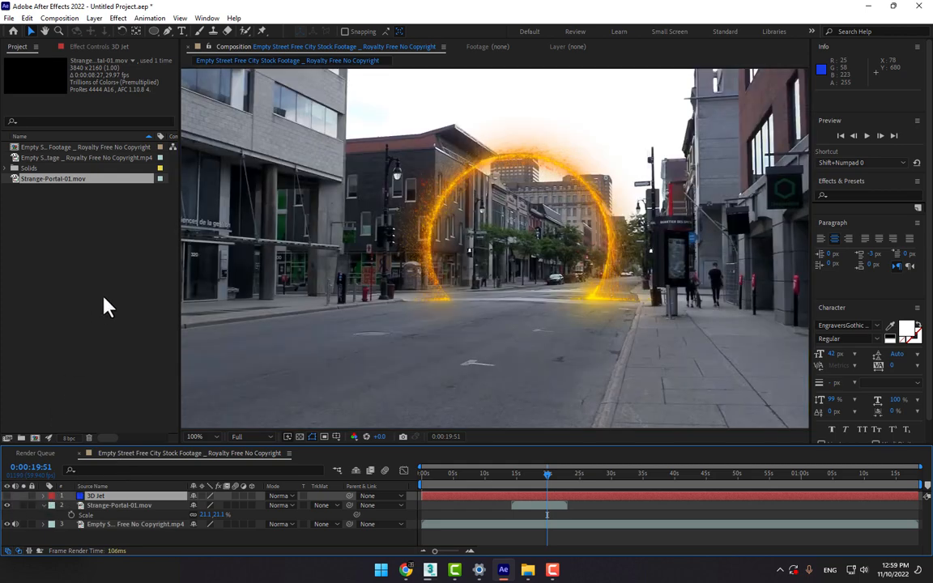
double_click(103, 298)
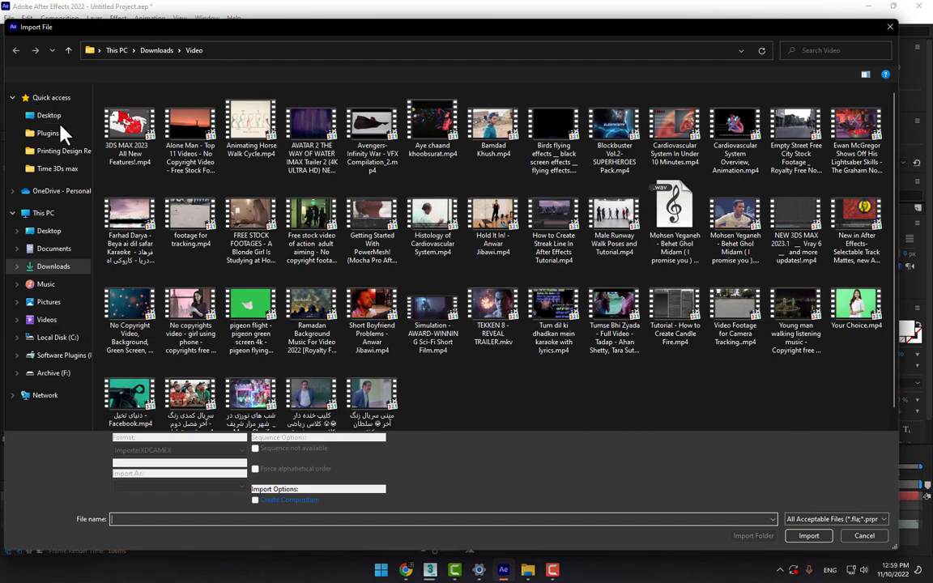
click(47, 116)
scroll(454, 322, down, 1)
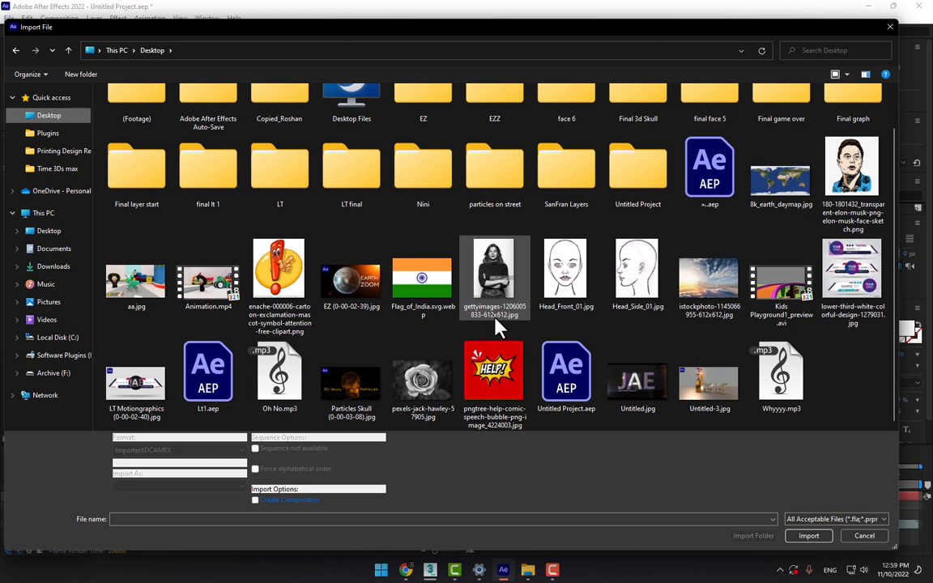
double_click(709, 268)
drag(29, 166, 535, 338)
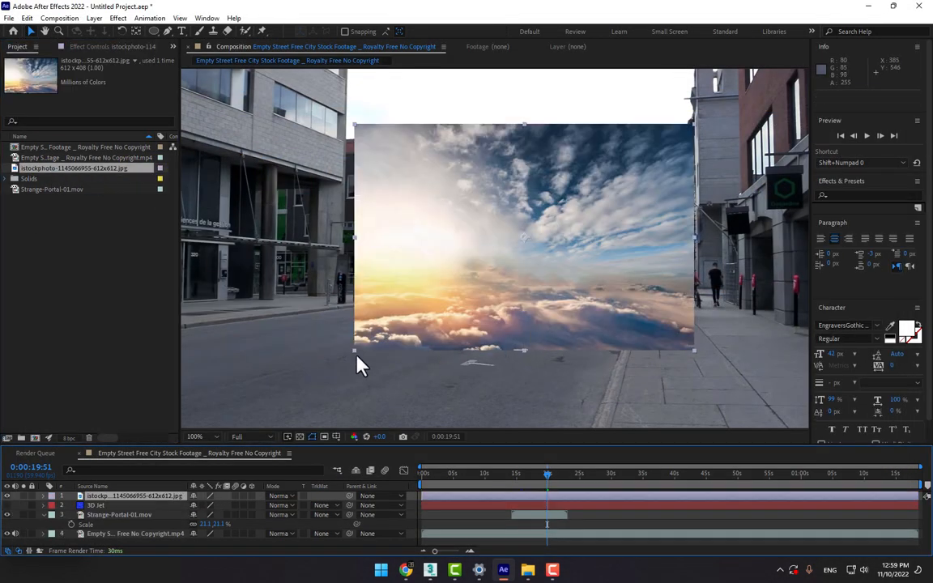
- Scale the sky image to 67%, move it beneath the Strange-Portal-01.mov layer, and align it behind the portal ring
key(s)
drag(225, 509, 210, 509)
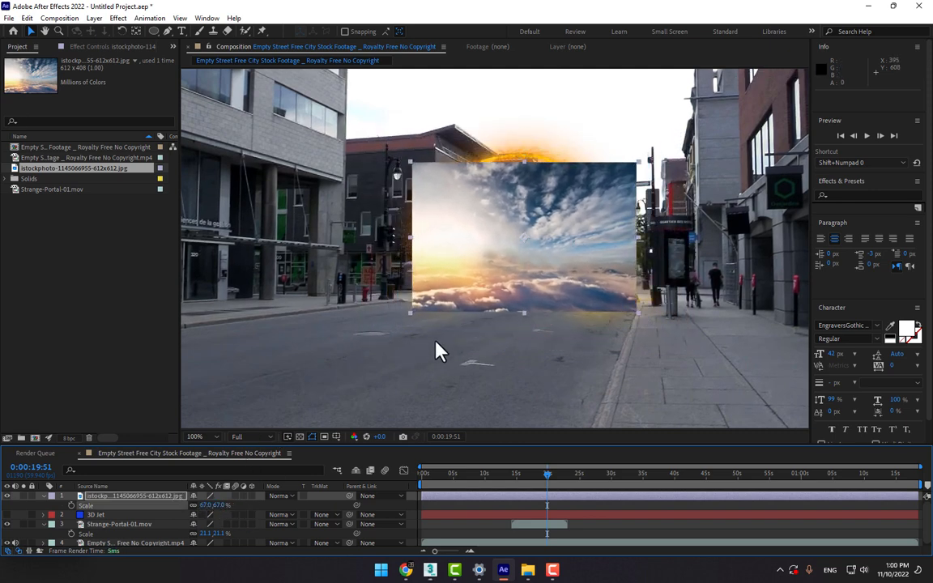
drag(507, 292, 502, 283)
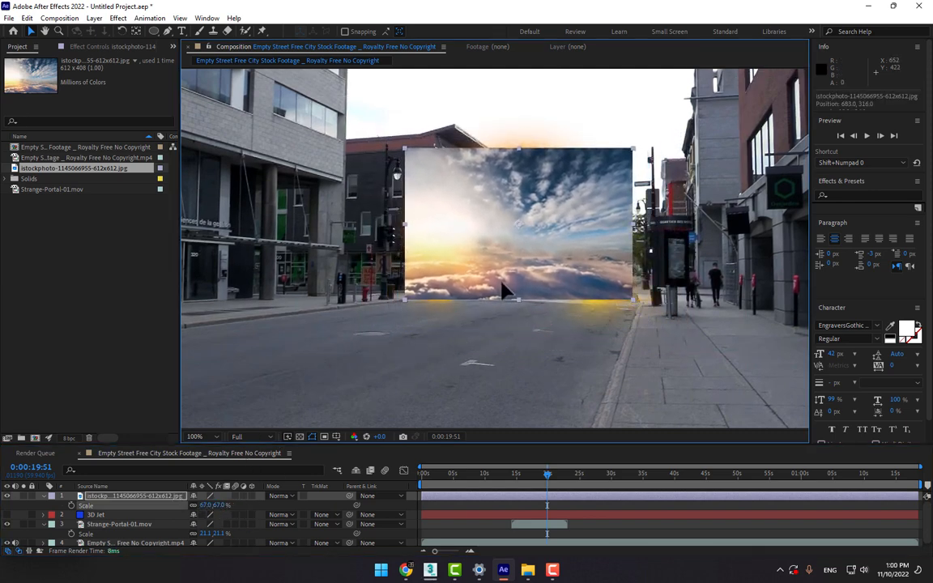
drag(133, 500, 125, 537)
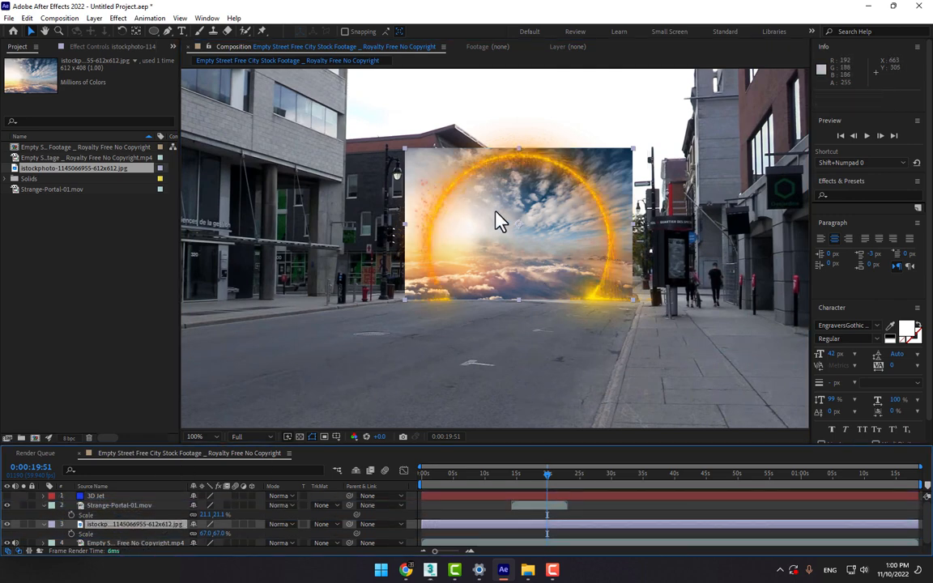
drag(624, 170, 630, 172)
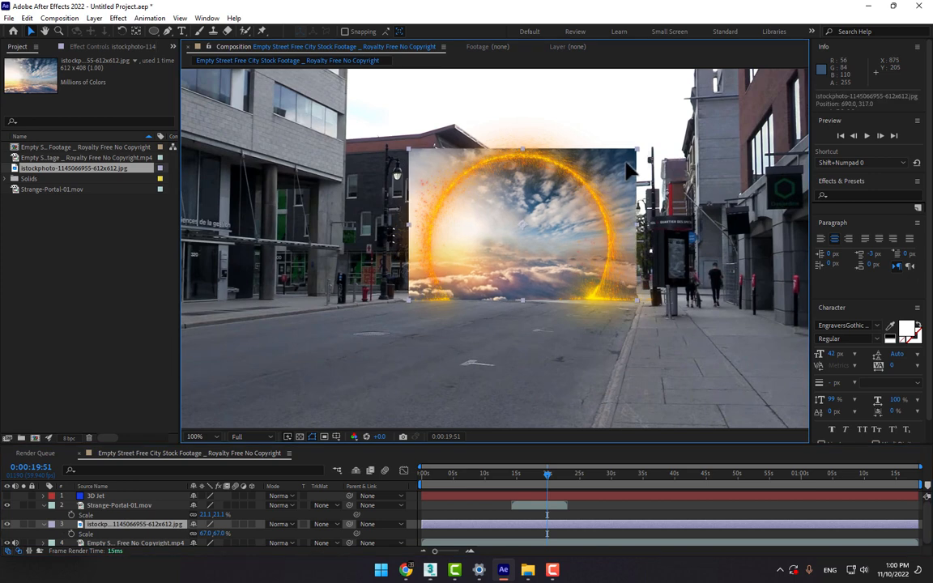
- Draw a circular ellipse mask on the sky image, centred inside the portal ring
drag(153, 34, 196, 60)
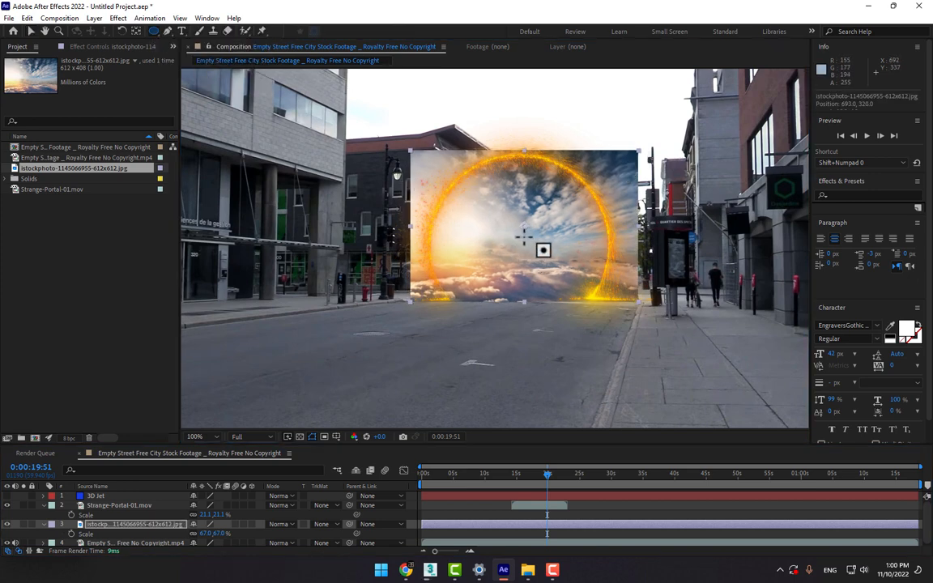
drag(522, 237, 606, 296)
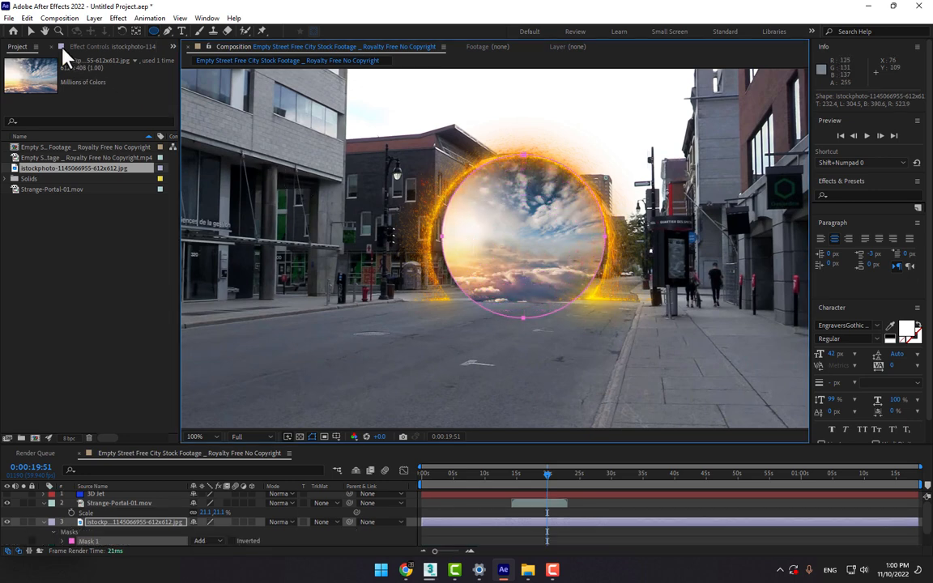
click(31, 33)
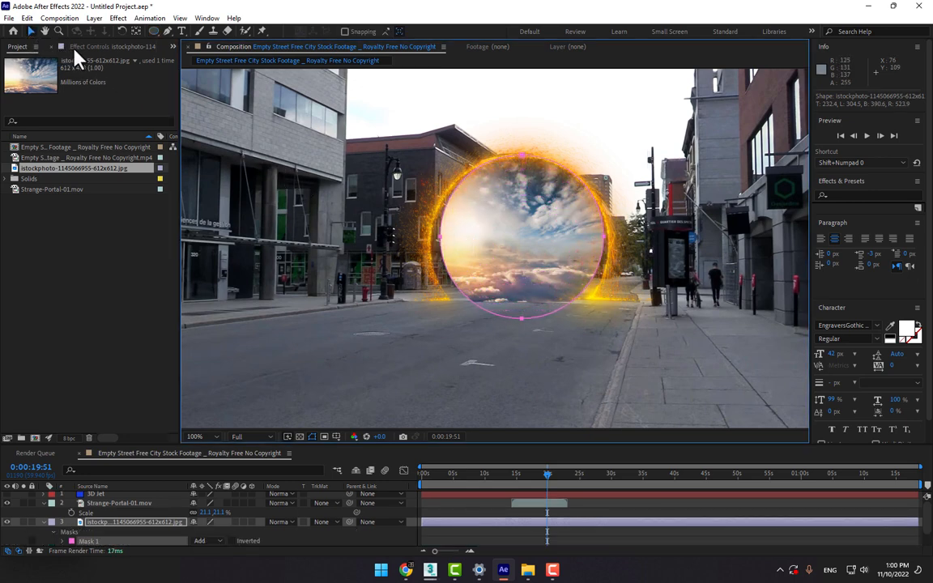
- Reshape the sky image's mask to follow the portal ring's sides and flatten its lower edge at road level
click(438, 250)
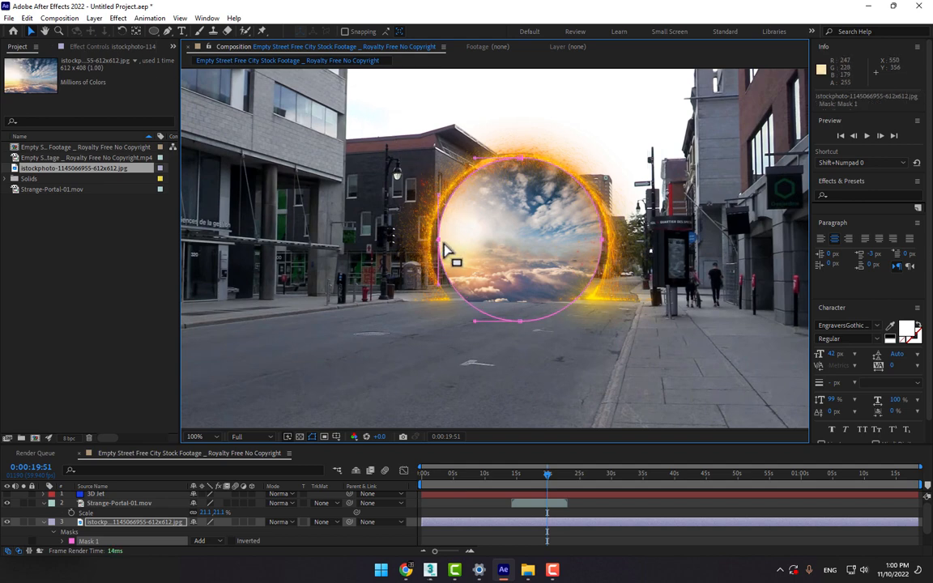
drag(445, 249, 438, 245)
drag(602, 246, 613, 248)
drag(521, 321, 521, 305)
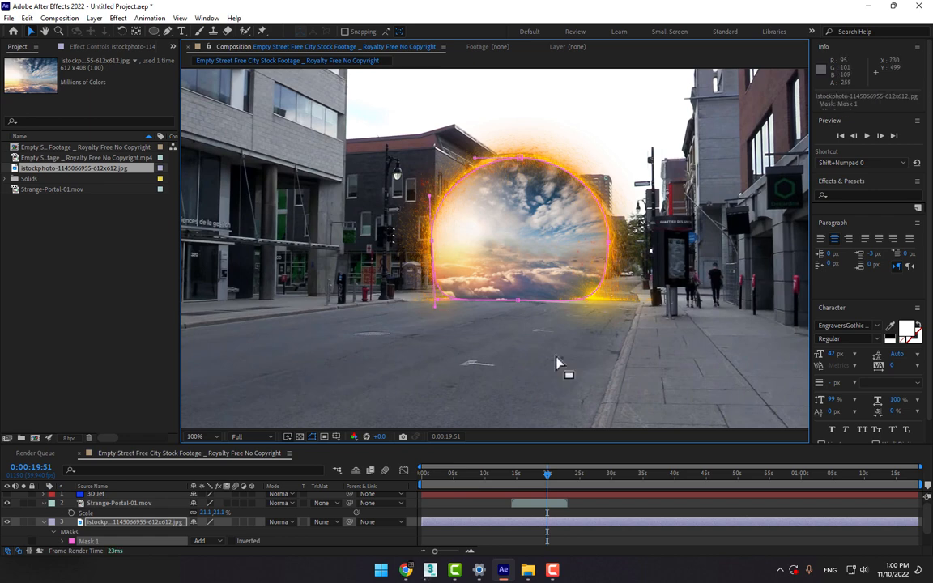
click(670, 535)
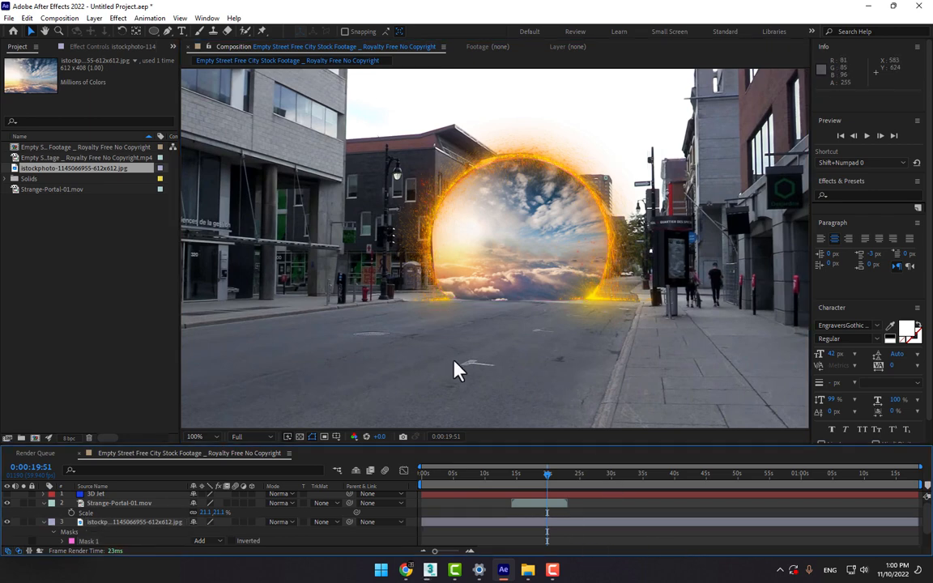
click(110, 523)
click(432, 249)
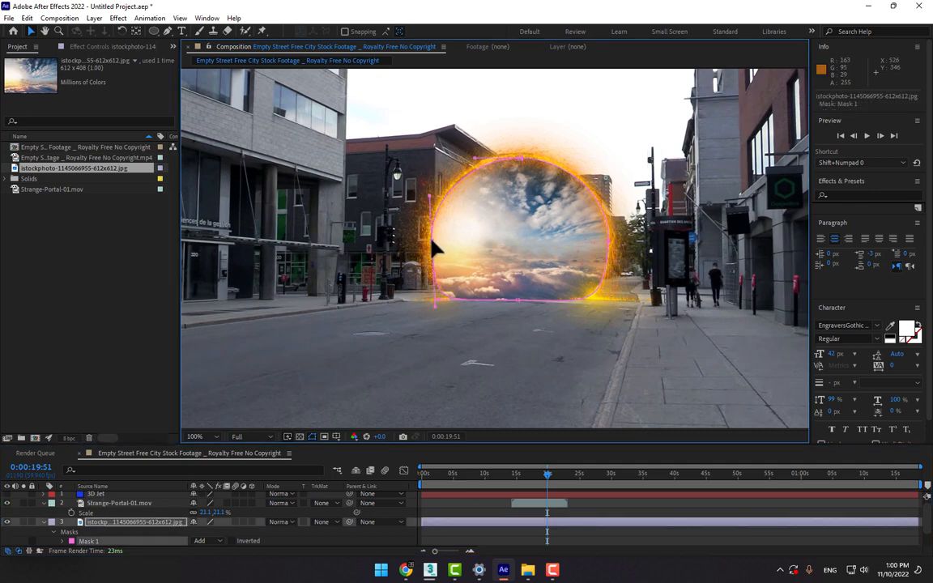
drag(432, 239, 428, 240)
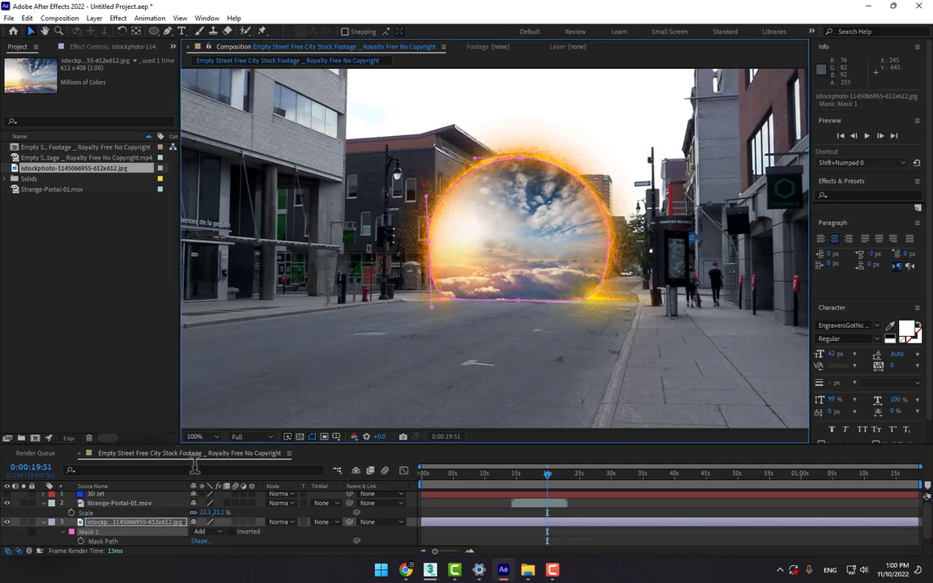
- Set the feather of the sky image's mask to 12 pixels
key(m)
scroll(235, 551, down, 2)
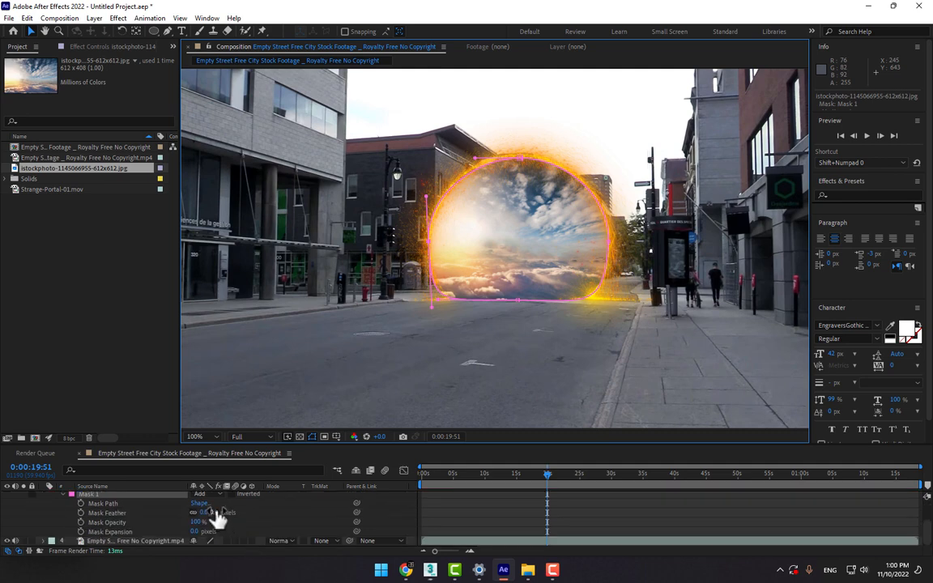
drag(215, 512, 227, 512)
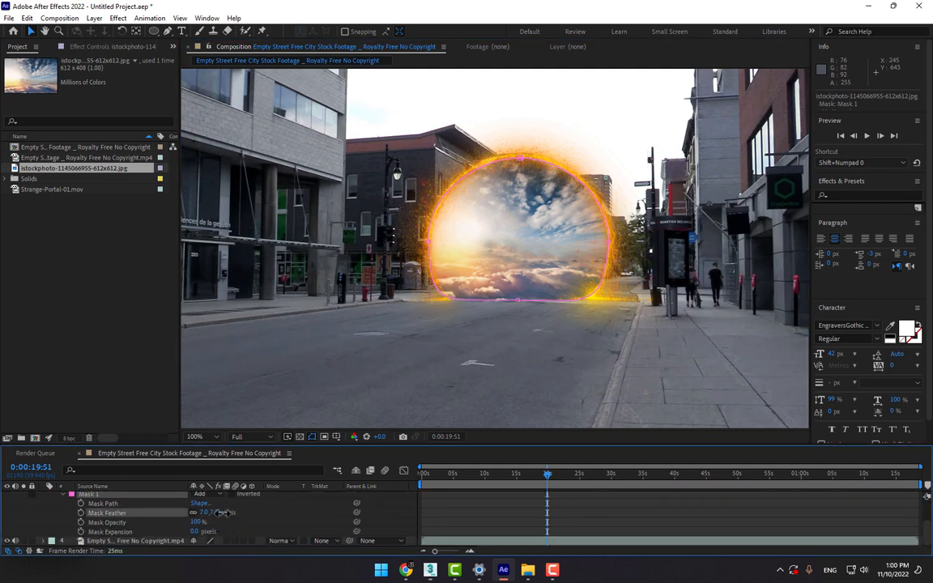
click(367, 512)
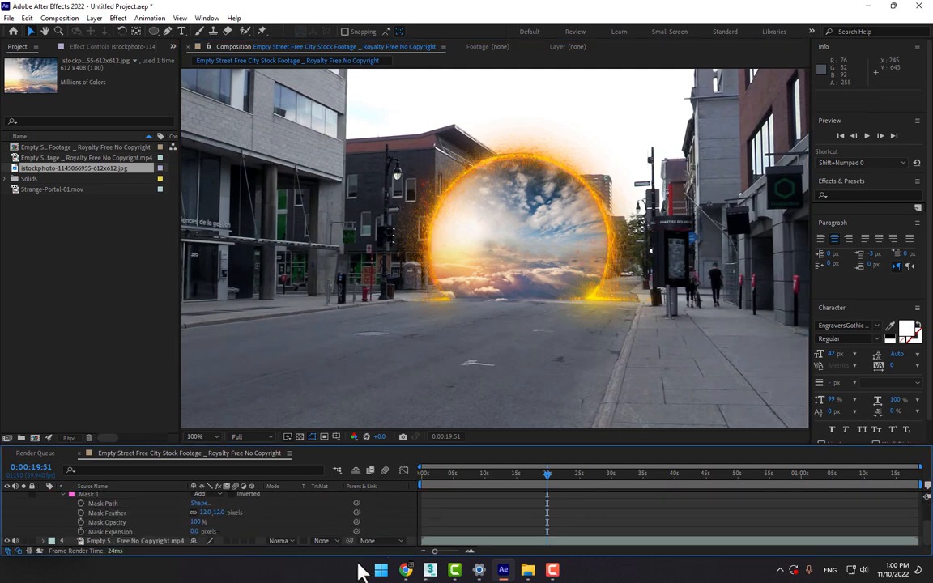
- Move the sky image's anchor point to the centre of the emerging portal ring as it appears at 0:00:15:16
click(516, 479)
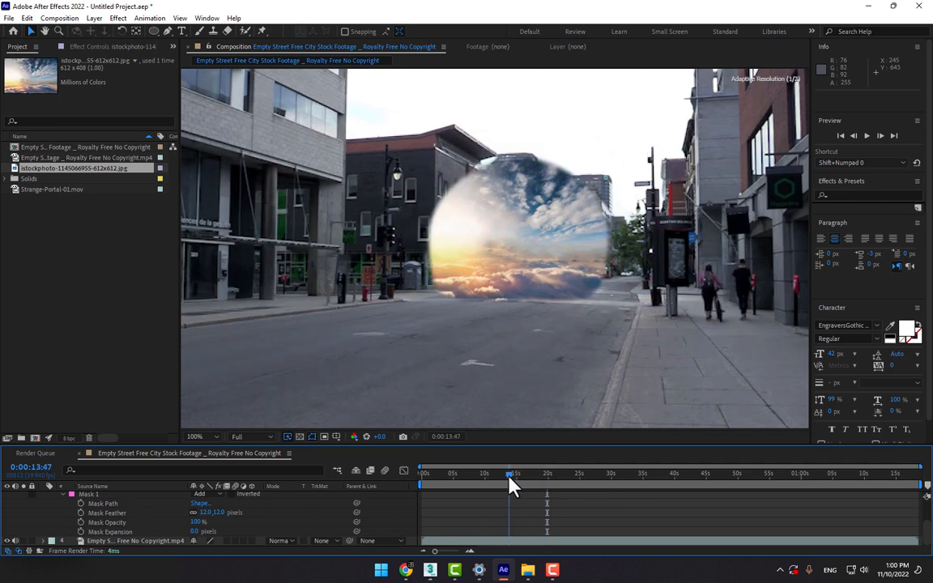
drag(514, 475, 519, 476)
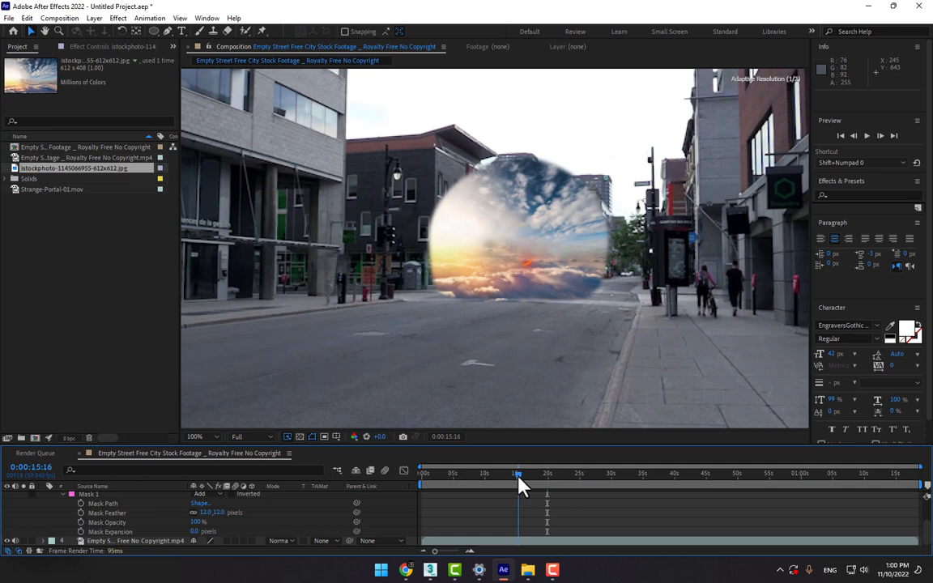
scroll(115, 518, up, 1)
click(108, 515)
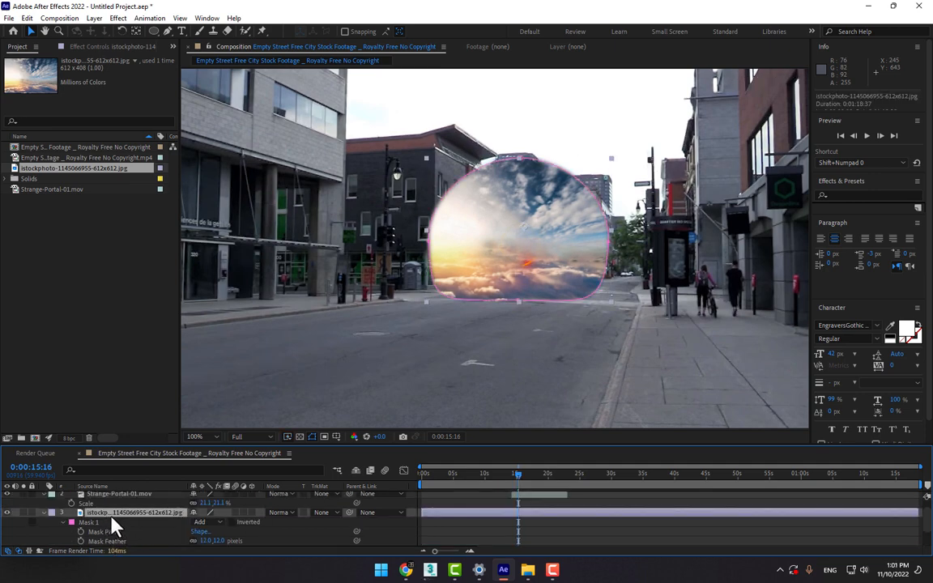
click(136, 30)
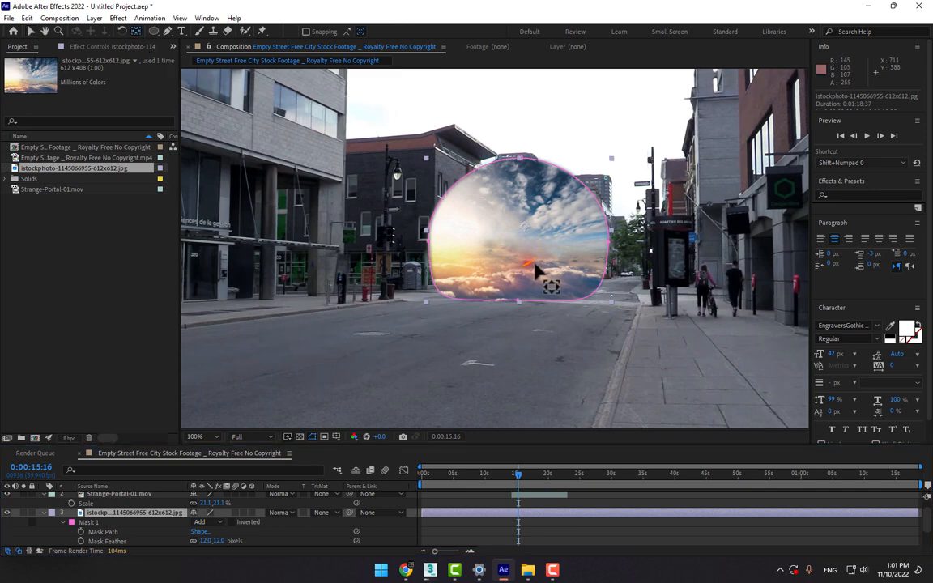
scroll(535, 263, up, 2)
drag(609, 160, 591, 237)
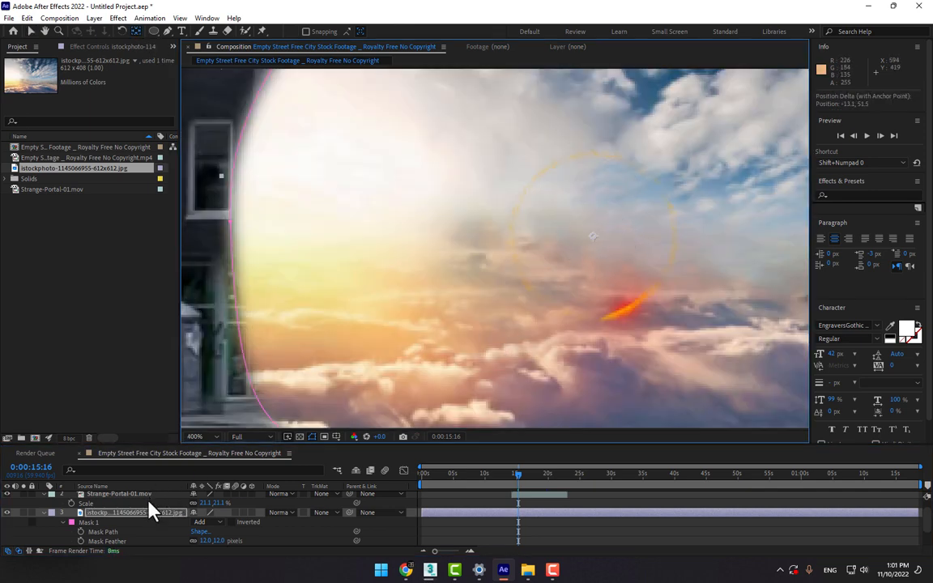
- Set the expansion of the sky image's mask to -174 pixels
key(m)
key(m)
drag(198, 533, 130, 543)
scroll(487, 292, down, 1)
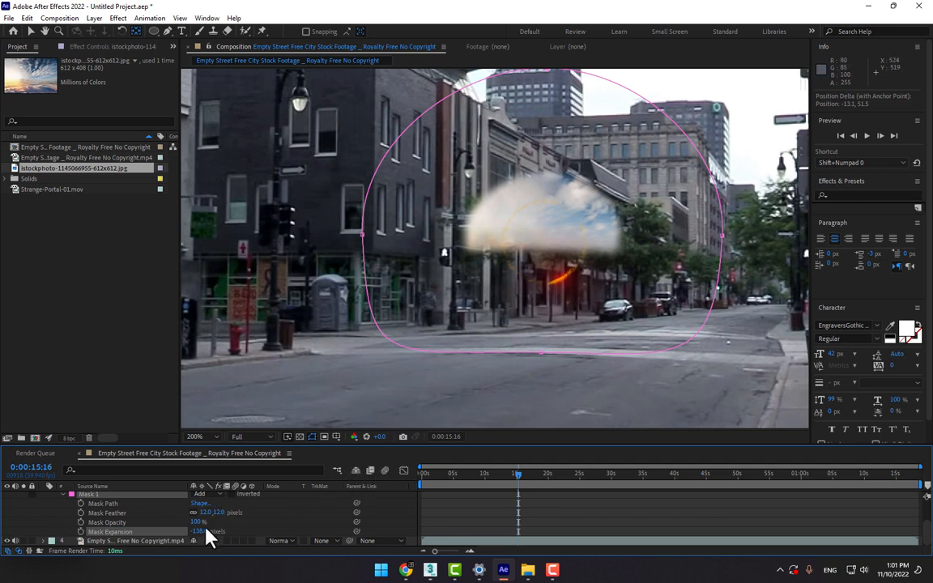
drag(201, 533, 179, 532)
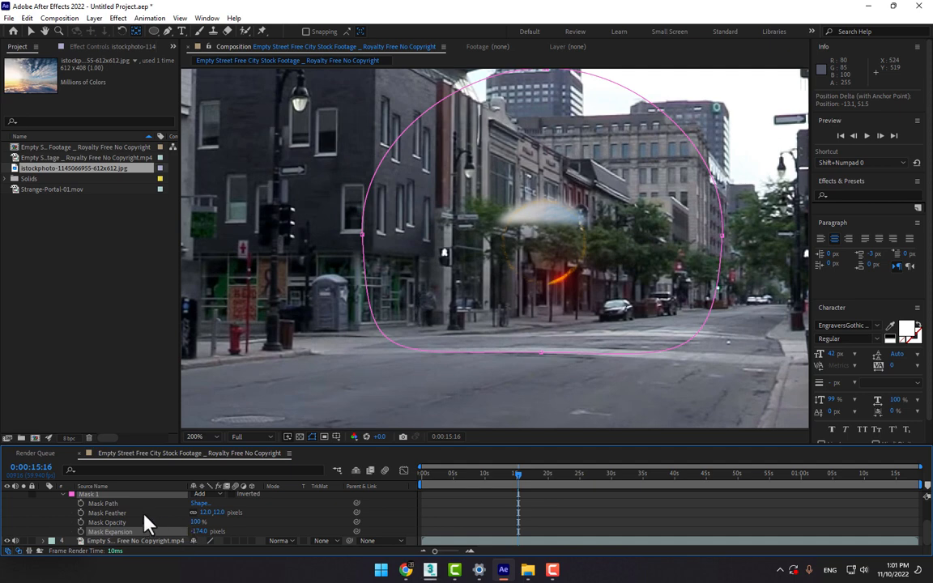
- Reshape the sky image's mask path into a full circle that extends below road level
click(102, 504)
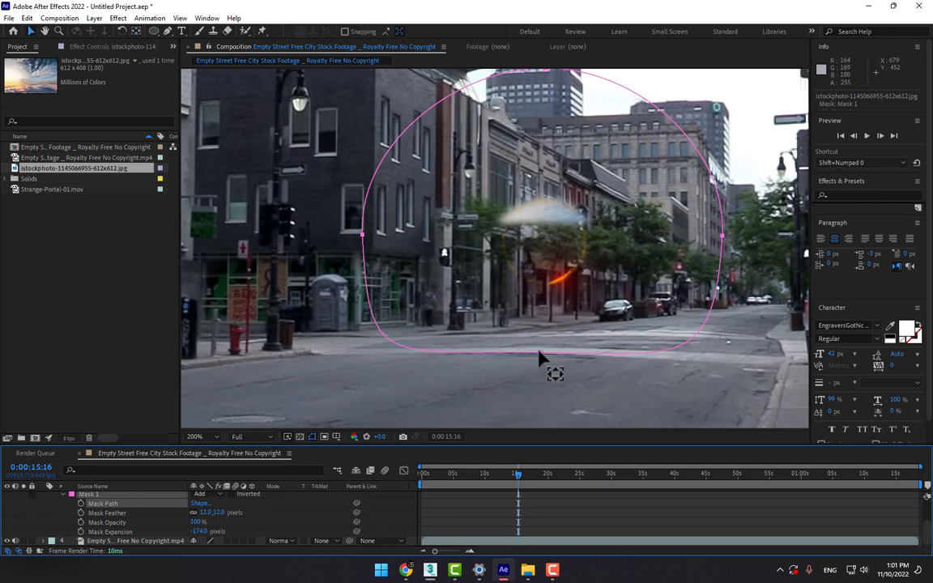
key(v)
drag(542, 351, 519, 334)
key(ctrl+z)
key(comma)
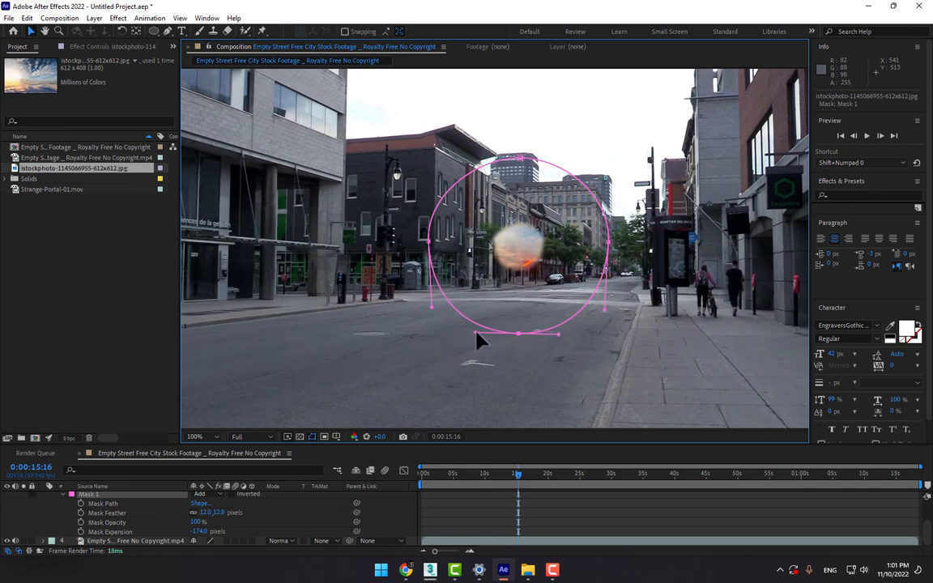
drag(520, 158, 520, 154)
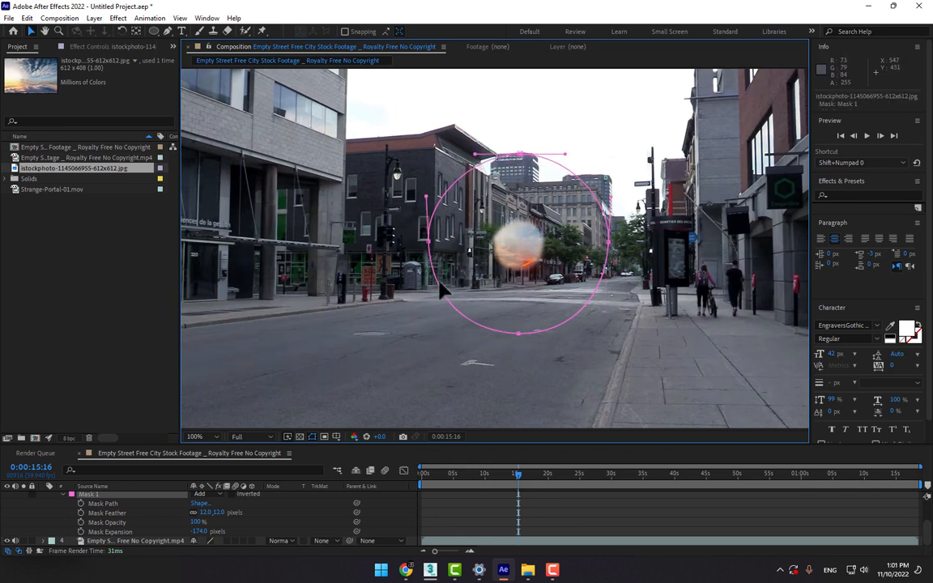
drag(431, 309, 428, 297)
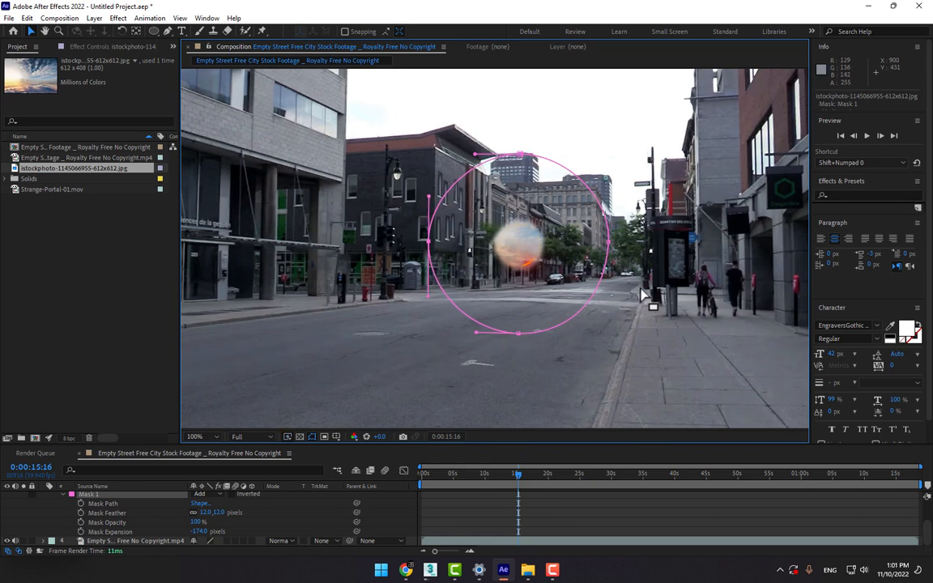
- Set the sky mask's expansion to -230.6 pixels at 0:00:13:10 and enable keyframing for its path, feather, opacity and expansion
drag(200, 533, 171, 532)
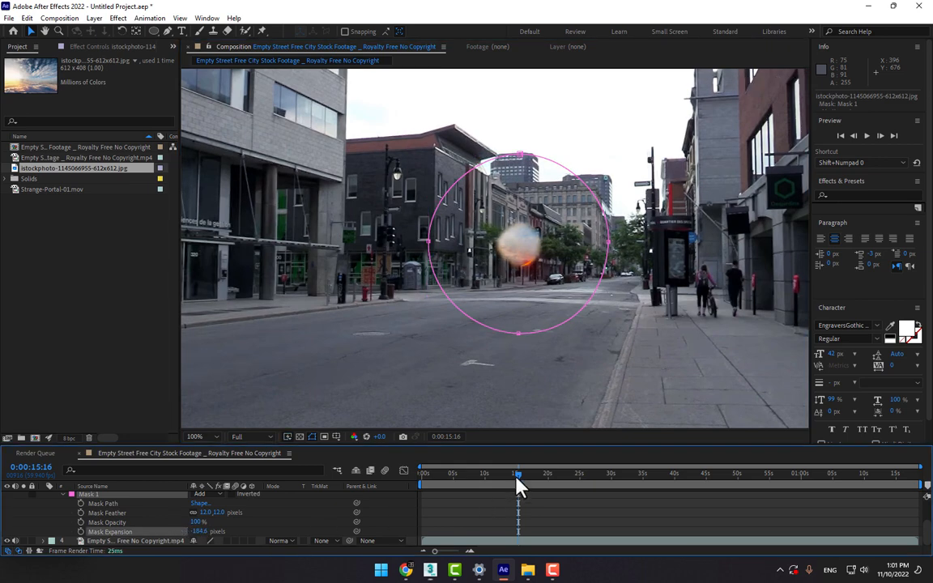
drag(517, 476, 505, 477)
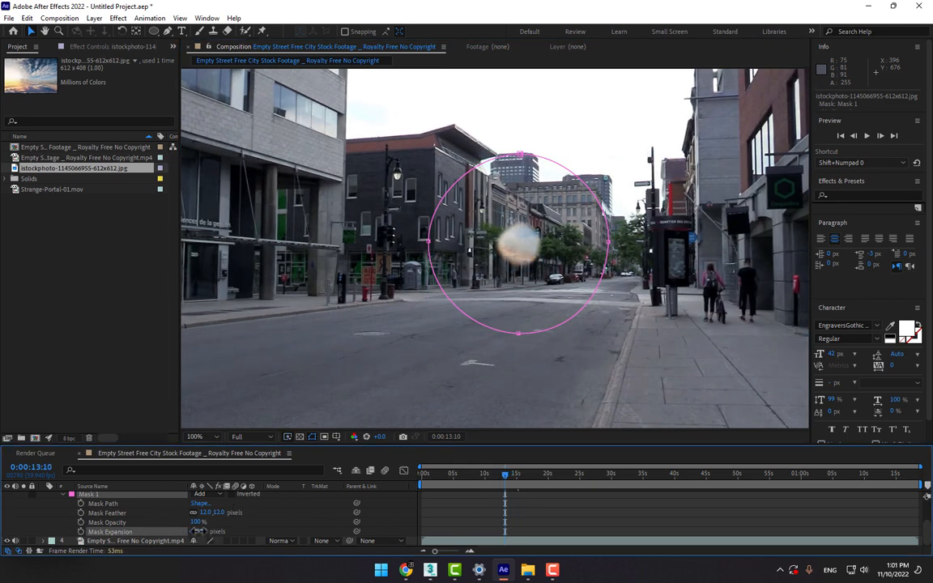
drag(200, 531, 185, 532)
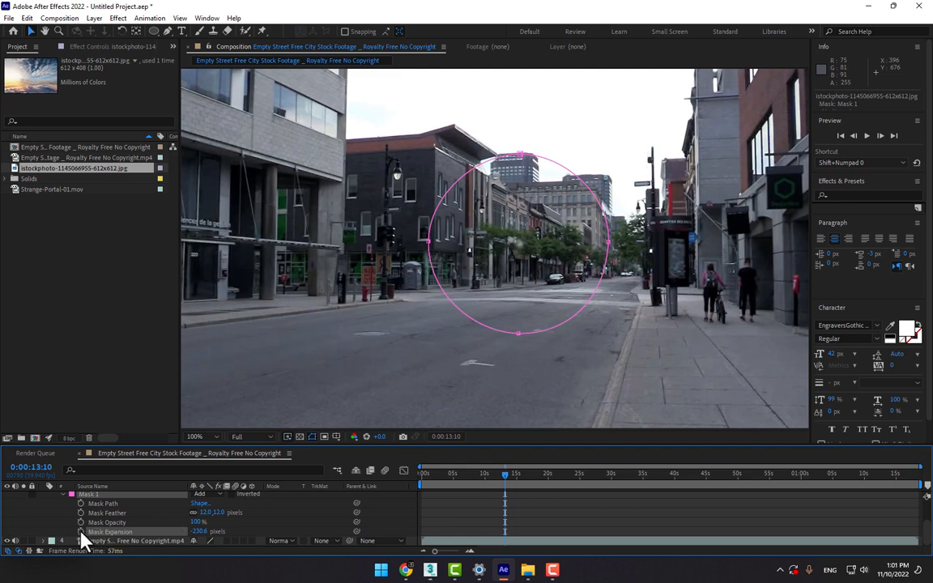
click(80, 503)
click(80, 513)
click(80, 532)
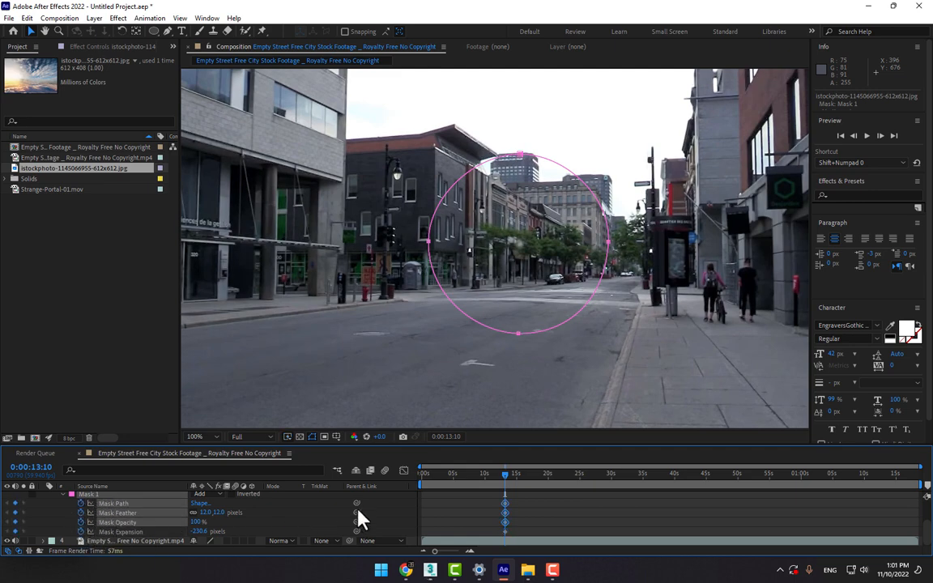
- Examine the footage from 0:00:13:10 to 0:00:14:16 frame by frame to find where the portal ring begins
key(Page_Down)
key(Page_Down)
key(Page_Down)
key(Page_Down)
key(Page_Down)
key(Page_Down)
key(Page_Down)
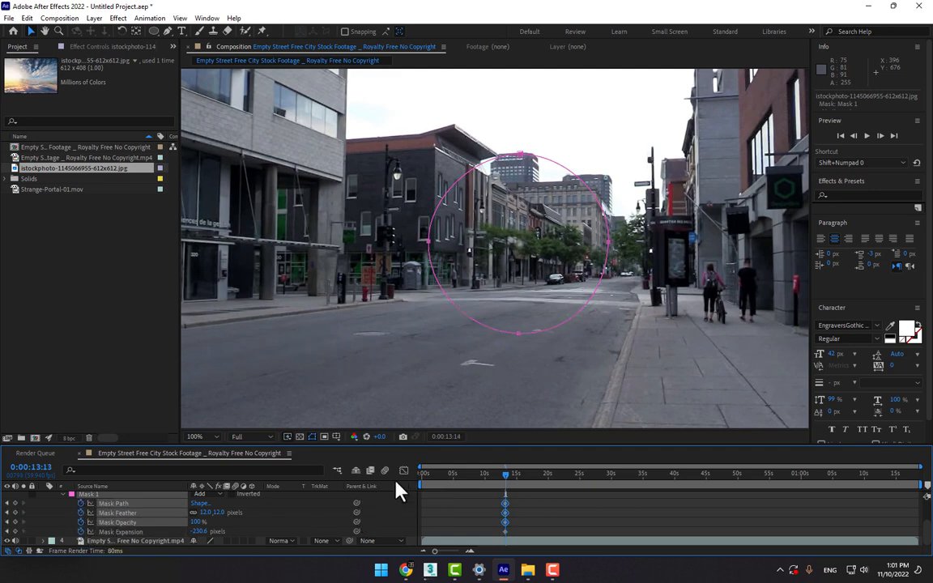
key(Page_Down)
key(Page_Down)
key(Page_Down)
key(Page_Down)
key(Page_Down)
key(Page_Down)
key(Page_Down)
key(Page_Down)
key(Page_Down)
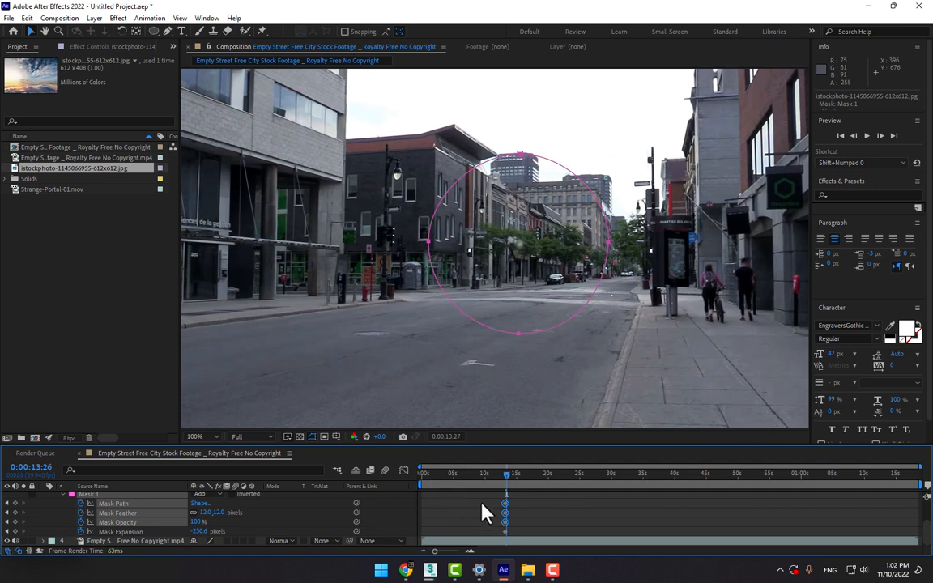
key(Page_Down)
key(Page_Down)
key(Page_Down)
key(Page_Down)
key(Page_Down)
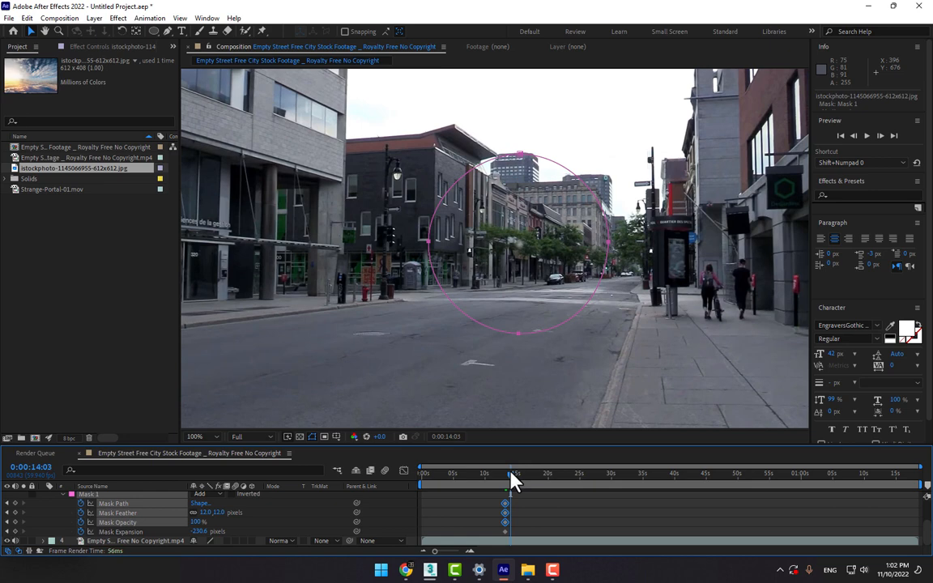
key(Page_Down)
key(Page_Down)
key(Page_Down)
key(Page_Down)
key(Page_Down)
key(Page_Down)
key(Page_Down)
key(Page_Down)
key(Page_Down)
key(Page_Down)
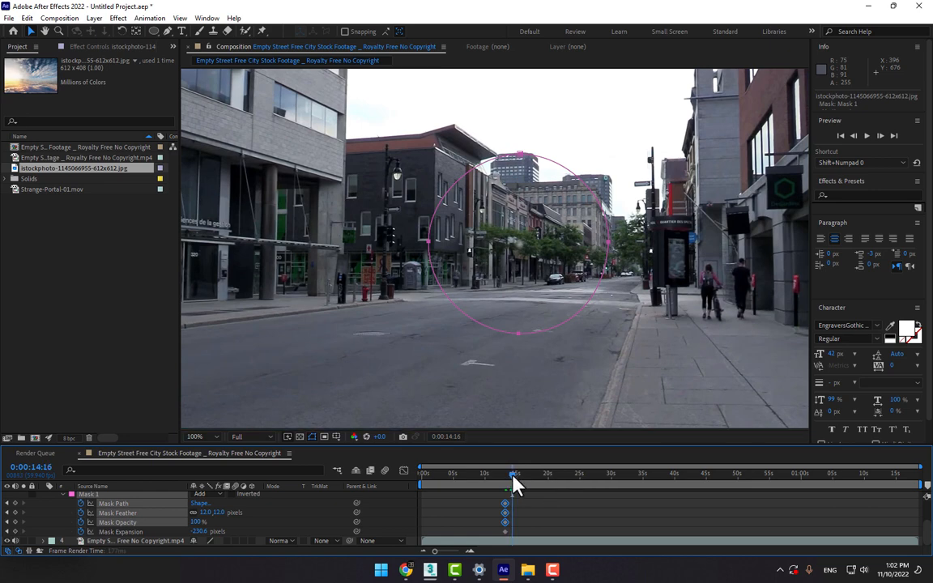
- Keyframe the sky mask's expansion at -128.6 pixels at 0:00:15:48 and shift that keyframe to 0:00:14:55
click(521, 486)
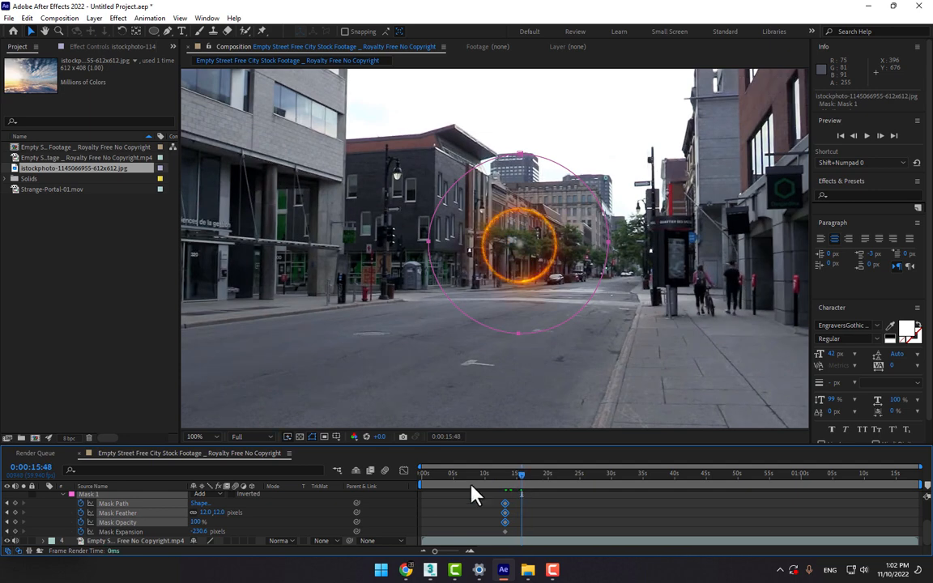
drag(200, 532, 259, 533)
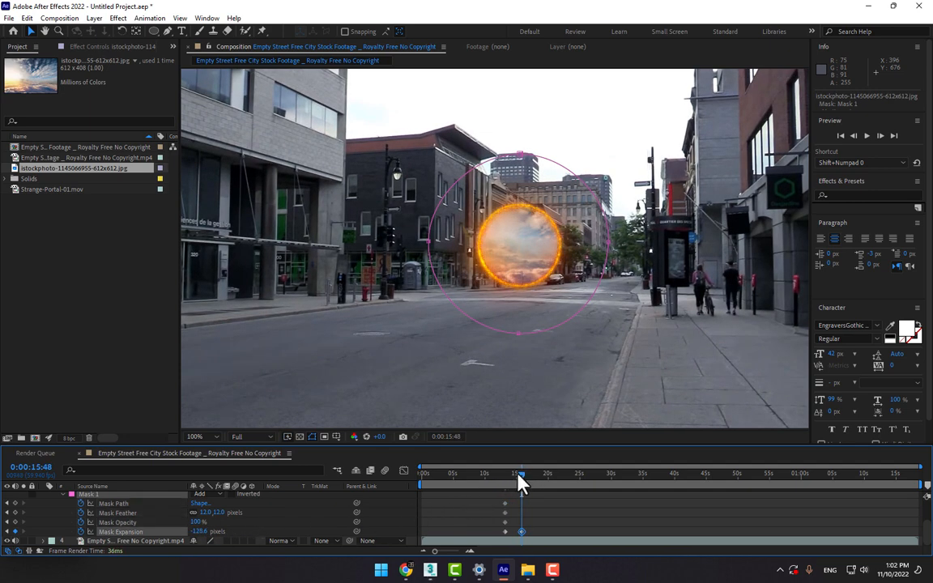
mouse_move(521, 482)
mouse_down()
mouse_move(506, 483)
mouse_move(518, 491)
mouse_up()
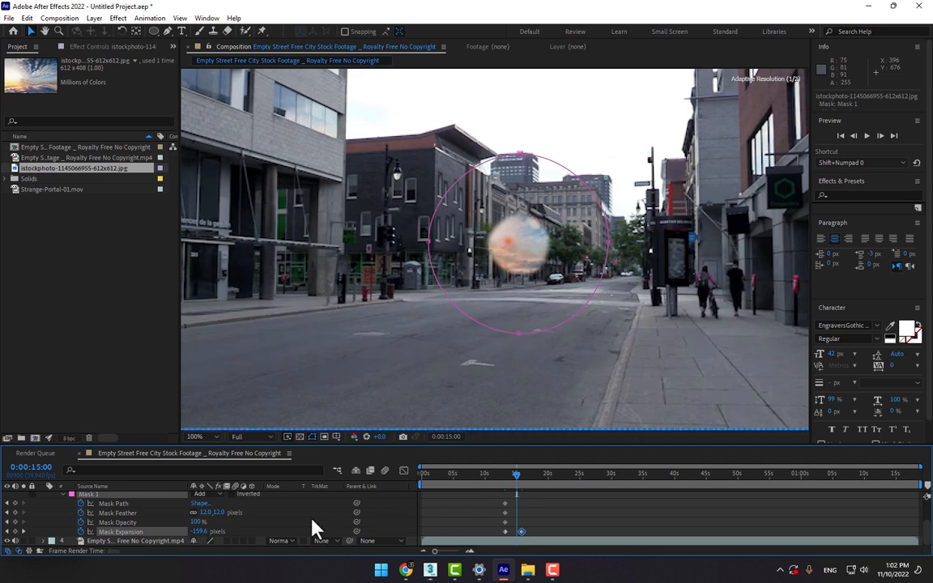
drag(522, 532, 516, 533)
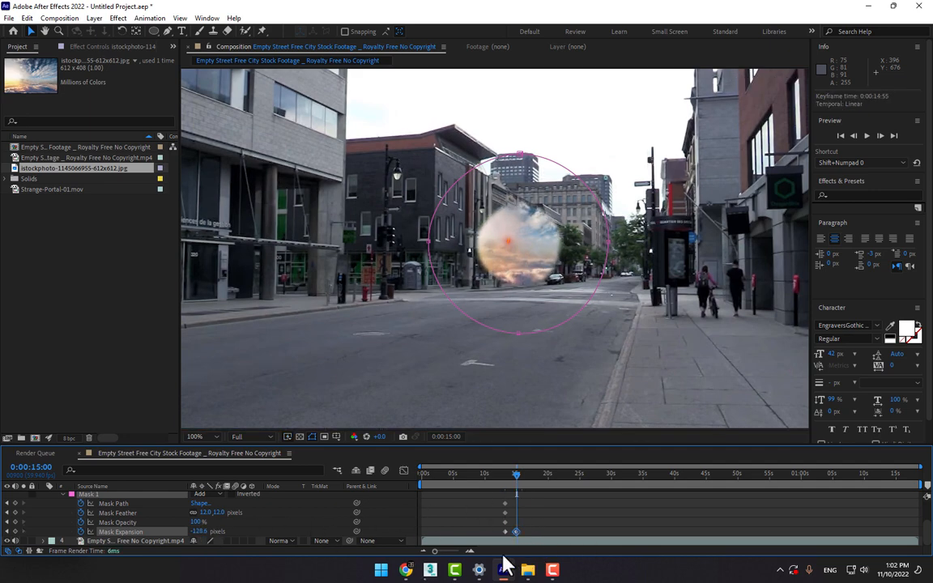
- Change the sky mask's expansion keyframe at 0:00:14:55 to -206.6 pixels
key(equal)
key(equal)
key(equal)
key(equal)
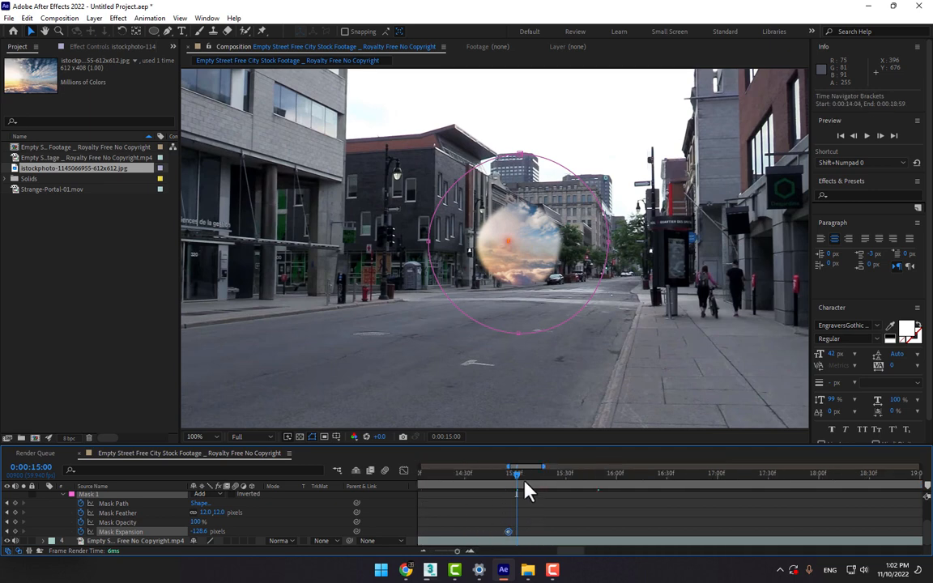
key(Page_Down)
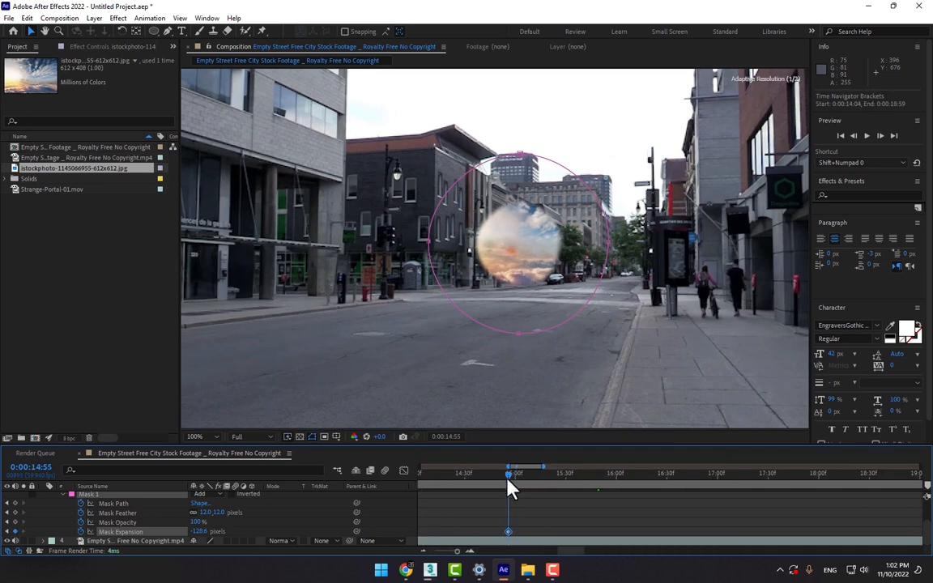
drag(199, 532, 158, 532)
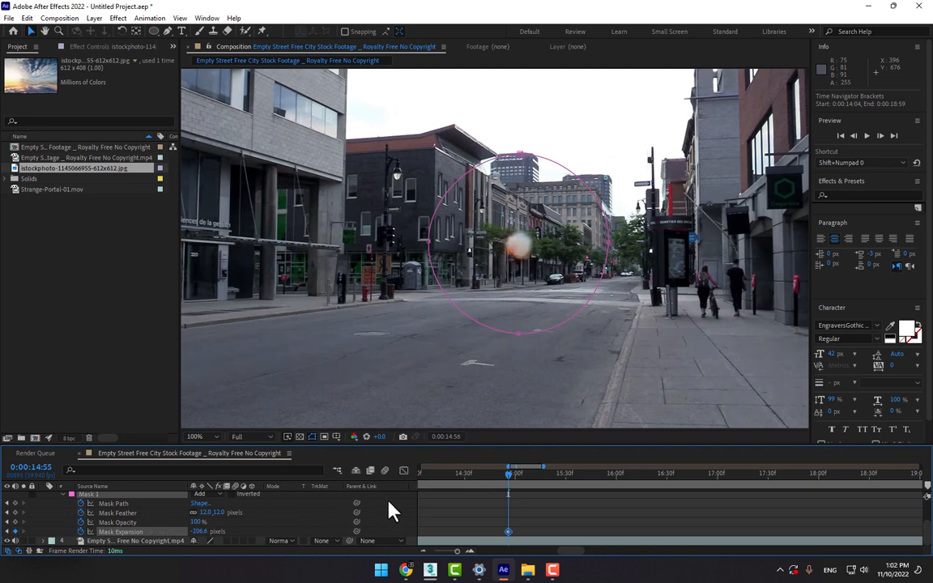
- Keyframe the sky mask's expansion at -146.8 pixels at 0:00:15:37 so the sky fills the small ring
key(Page_Down)
key(Page_Down)
key(Page_Down)
key(Page_Down)
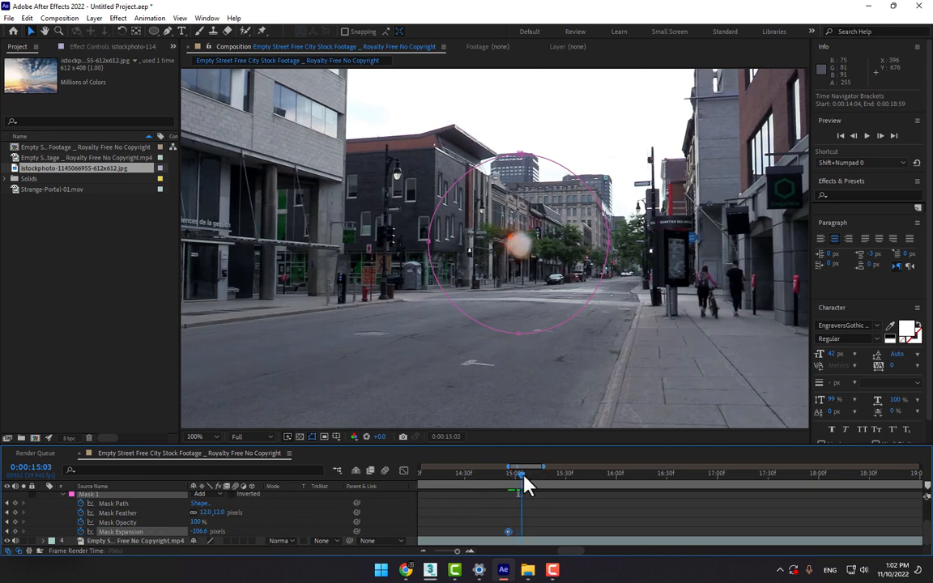
drag(520, 483, 579, 483)
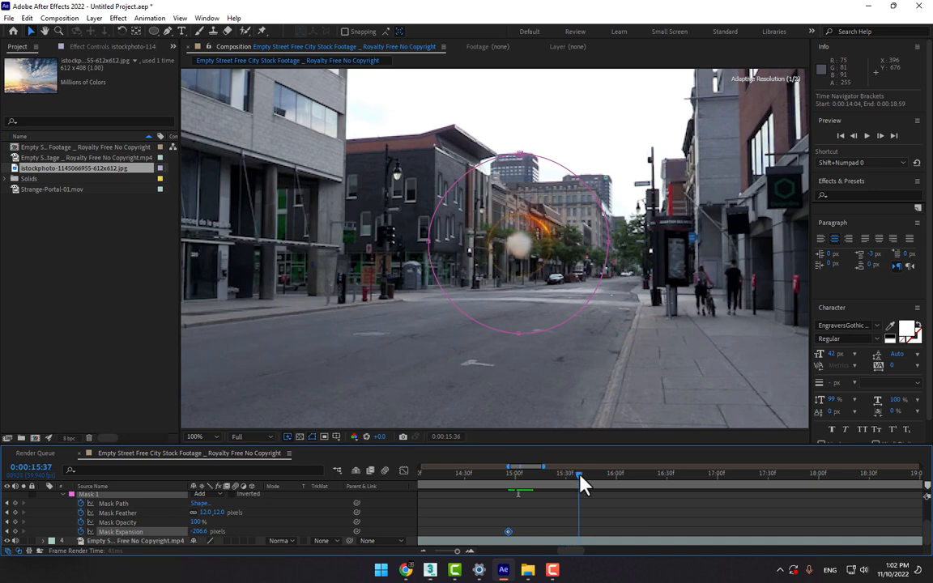
drag(202, 532, 478, 474)
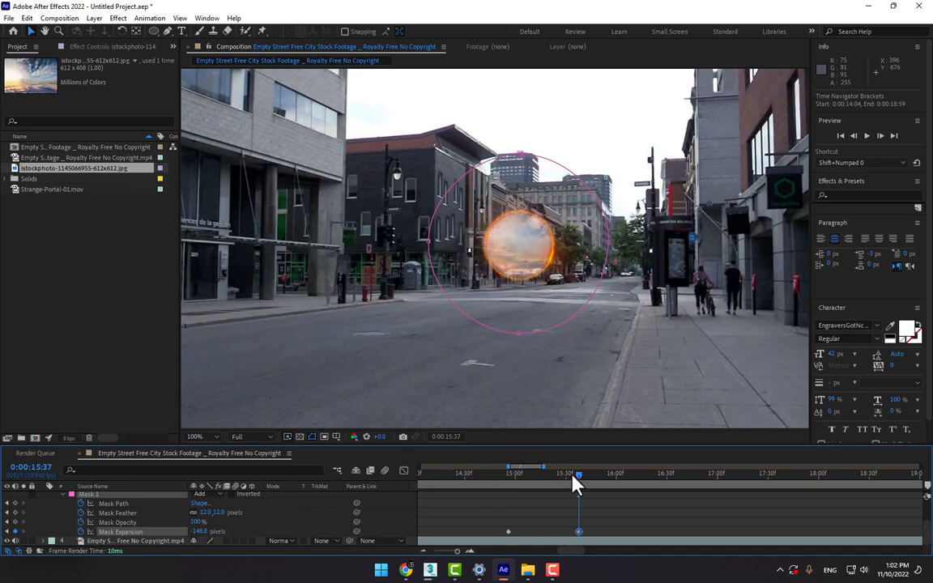
- Keyframe the sky mask's expansion at -94.8 pixels at 0:00:16:05 and -43.8 pixels at 0:00:16:38 to follow the growing ring
drag(576, 475, 631, 484)
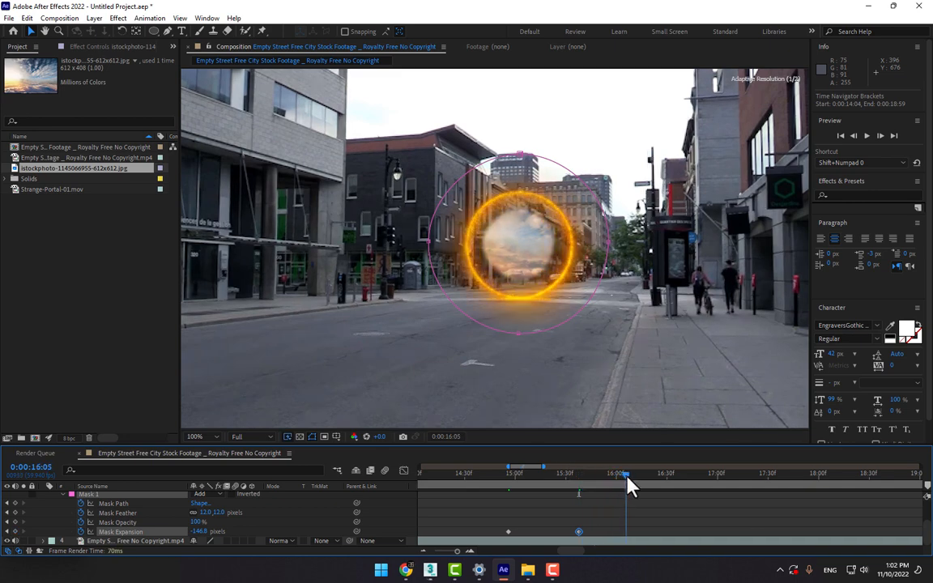
drag(203, 532, 230, 534)
drag(620, 479, 682, 485)
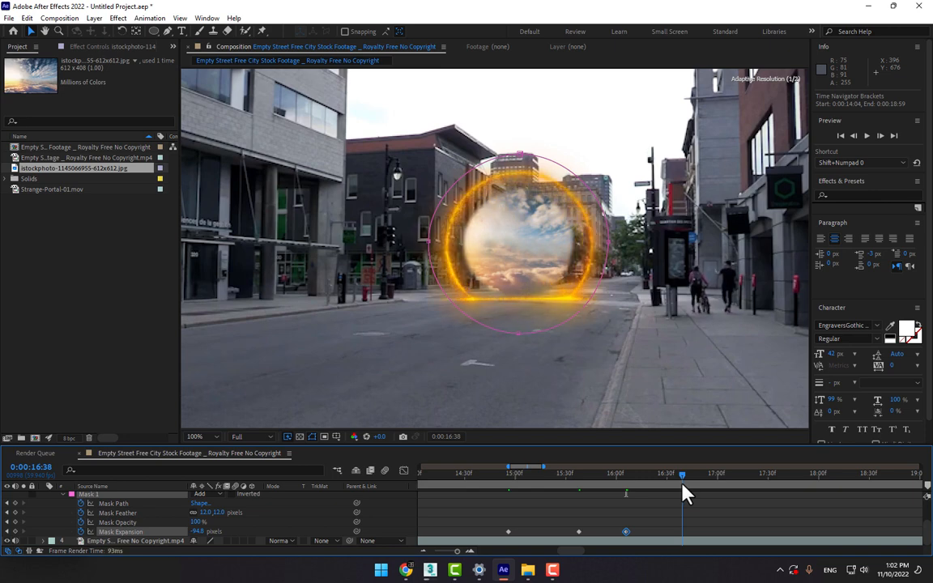
drag(199, 532, 225, 533)
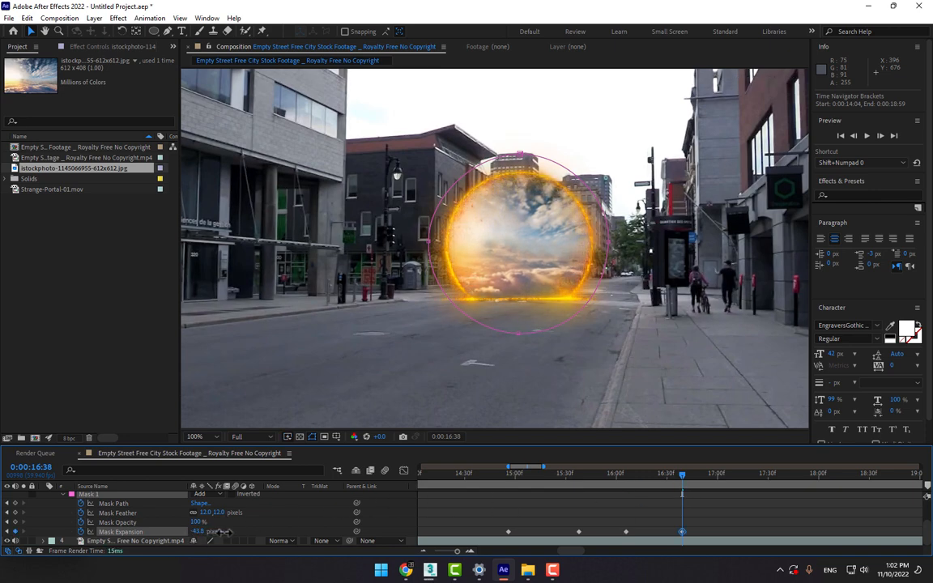
- Keyframe the sky mask's expansion at -1.8 pixels at 0:00:17:17 and check the sky's fit inside the ring up to 0:00:17:42
drag(687, 483, 746, 487)
drag(196, 532, 223, 532)
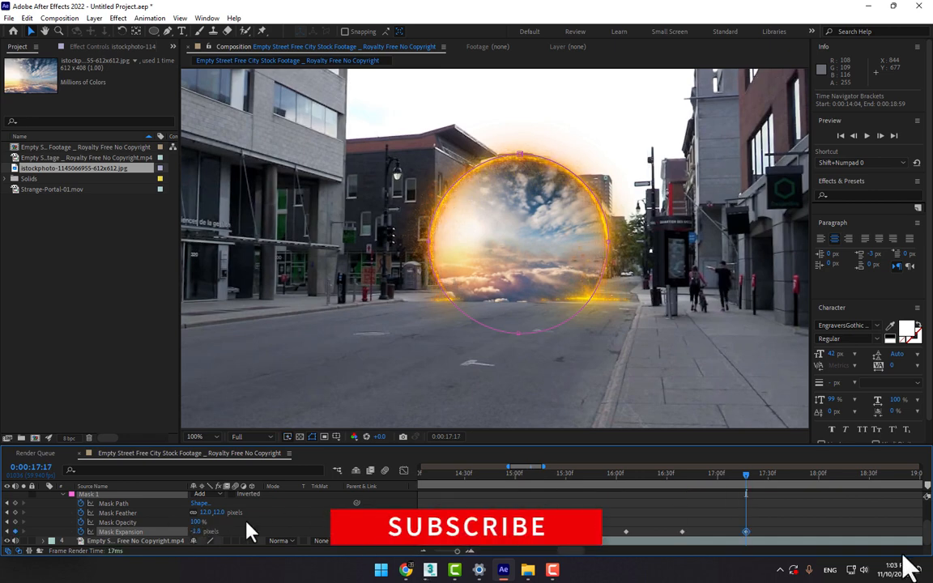
scroll(485, 340, down, 2)
click(792, 514)
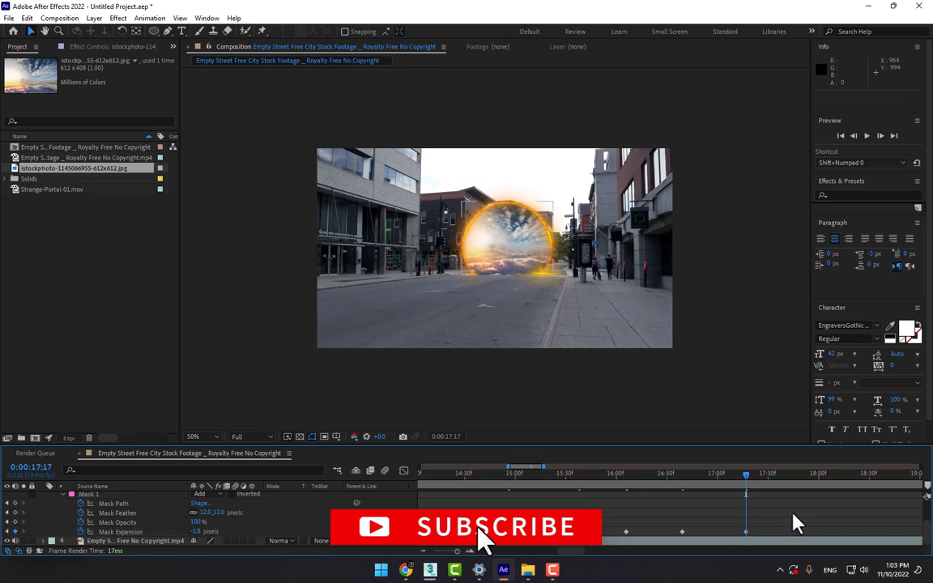
drag(768, 476, 790, 477)
scroll(567, 274, up, 2)
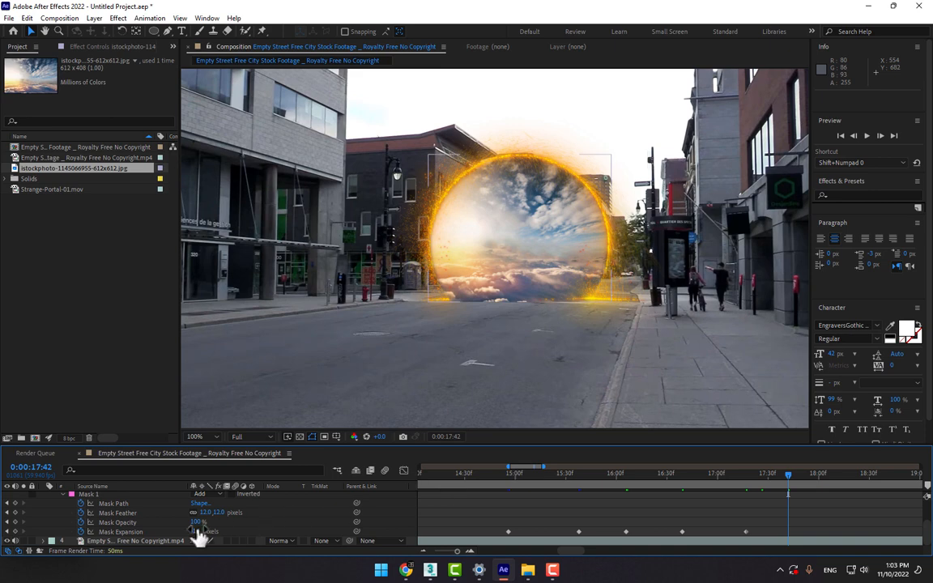
- Keyframe the sky mask's expansion at 1.6 pixels at 0:00:17:42 to fit the full-size ring
drag(197, 532, 218, 531)
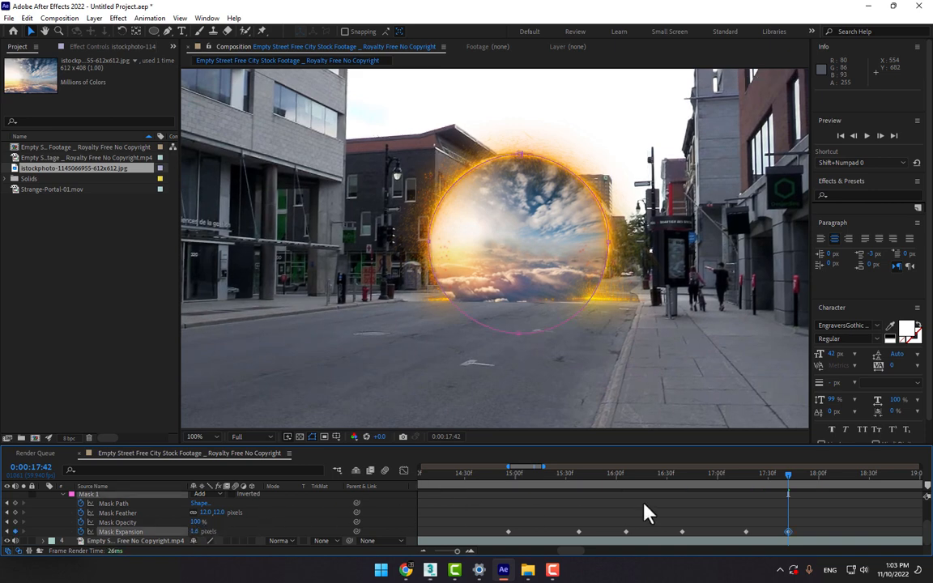
scroll(648, 354, down, 2)
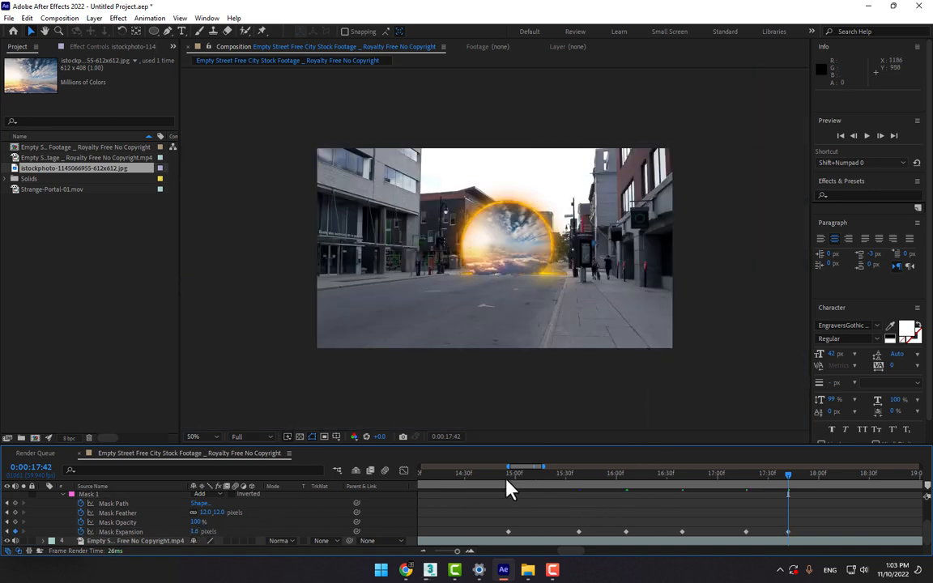
scroll(510, 519, down, 10)
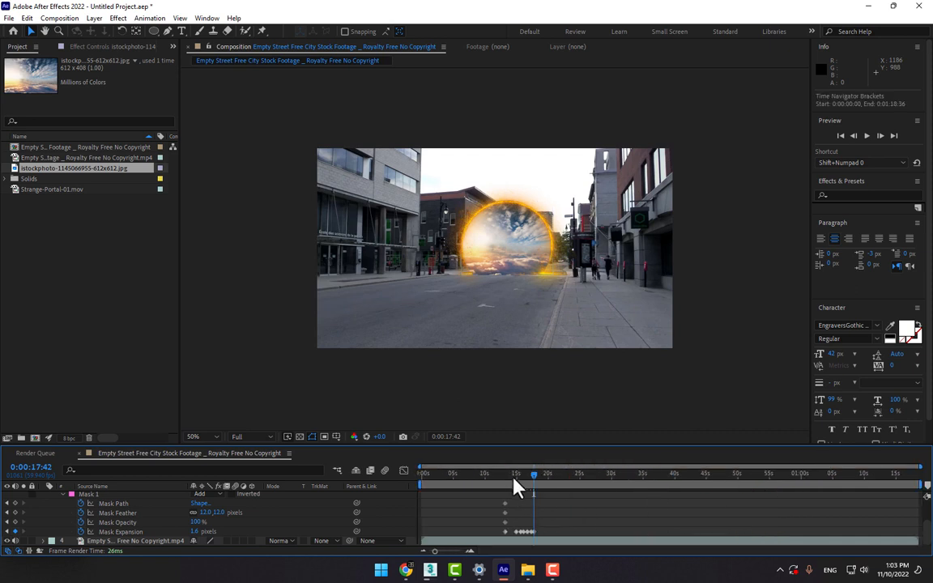
- Set the sky image layer's opacity to 0% at 0:00:13:15 and start keyframing it there
drag(462, 480, 507, 491)
click(113, 499)
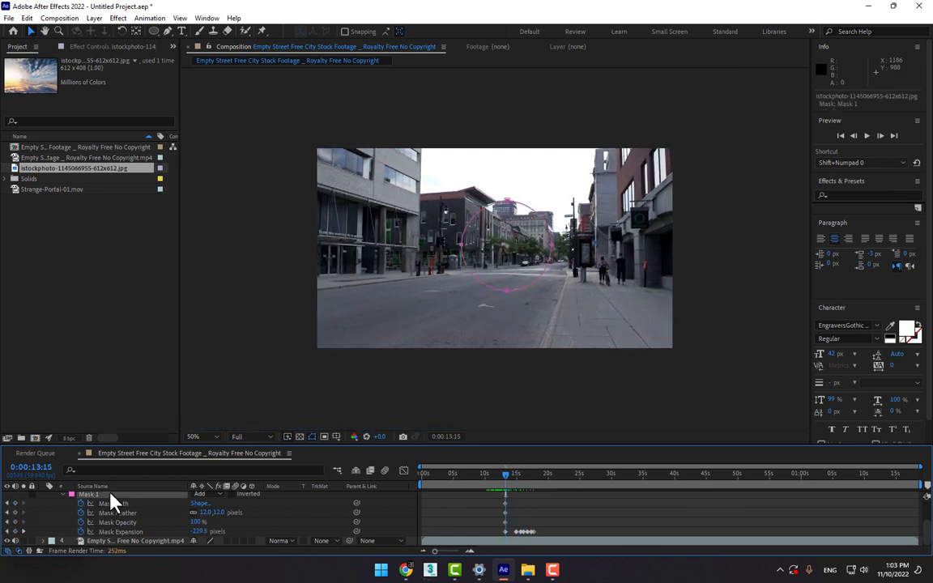
scroll(119, 511, up, 1)
click(118, 512)
key(t)
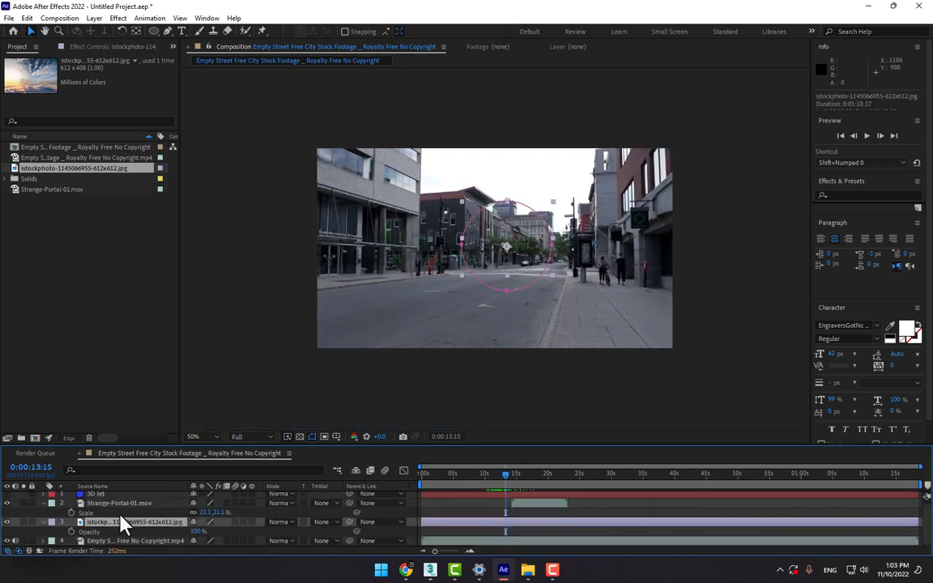
drag(195, 533, 86, 538)
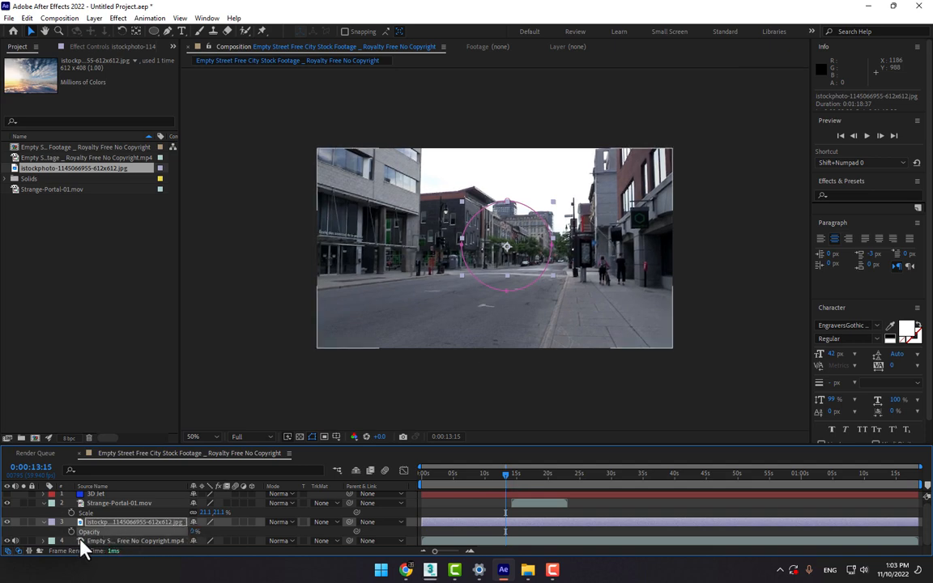
click(72, 532)
- Add a 100% opacity keyframe to the sky image and move it to just before 0:00:16:41, checking the portal up to 0:00:19:56
drag(508, 485, 518, 488)
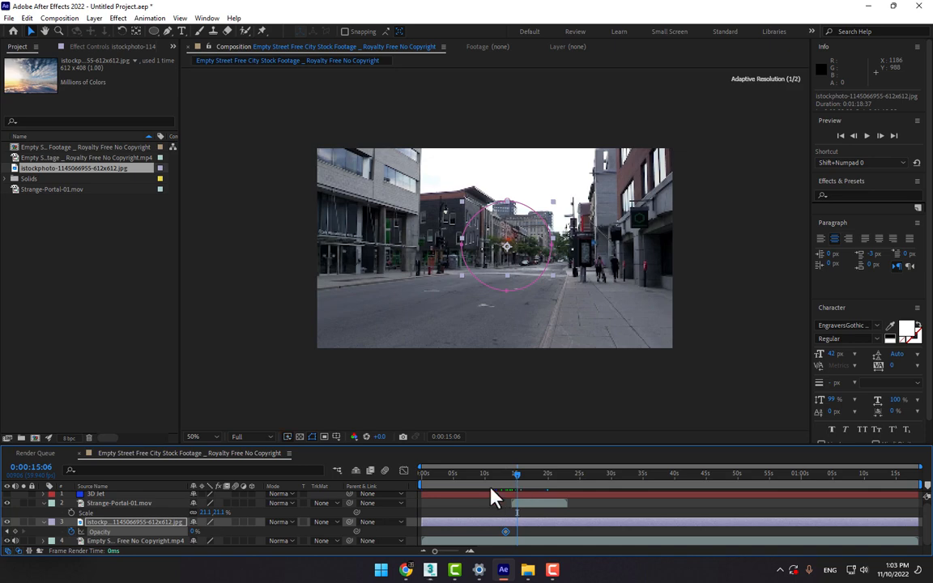
drag(195, 533, 259, 525)
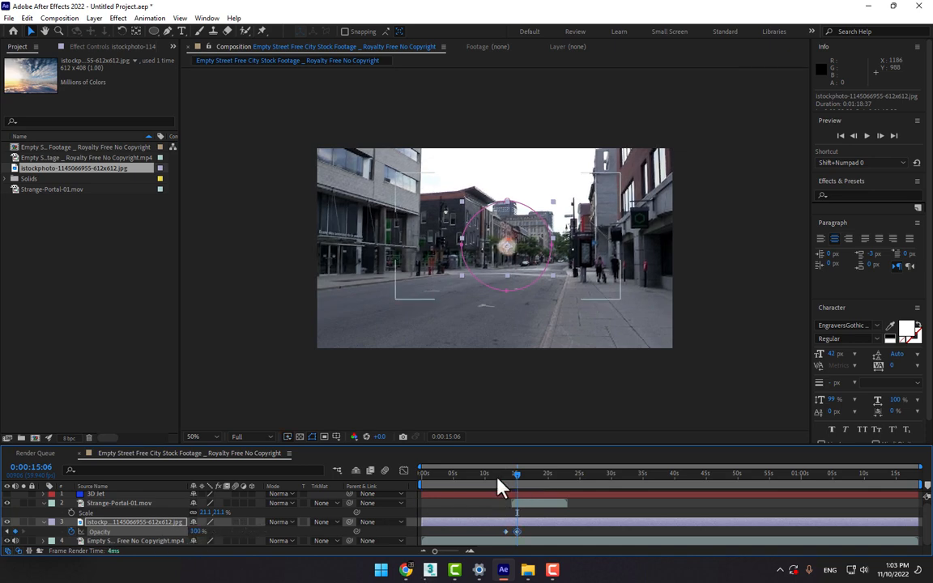
drag(519, 478, 528, 478)
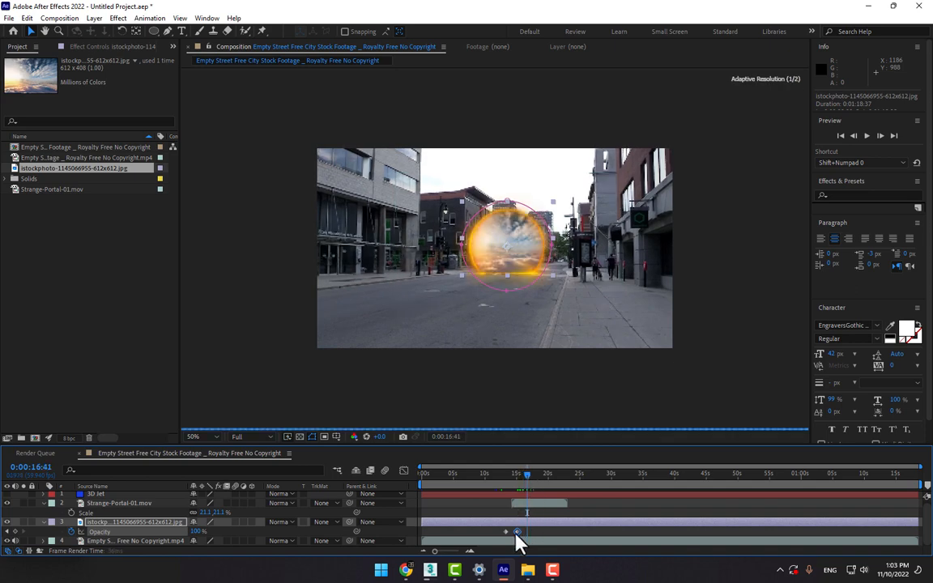
drag(523, 533, 528, 533)
drag(499, 486, 548, 494)
click(597, 507)
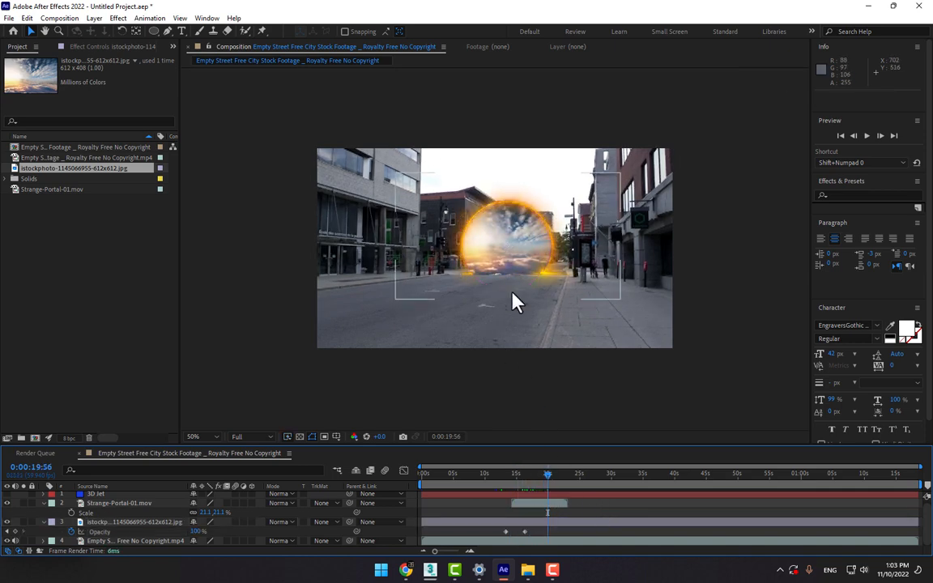
scroll(513, 293, up, 1)
scroll(517, 303, down, 1)
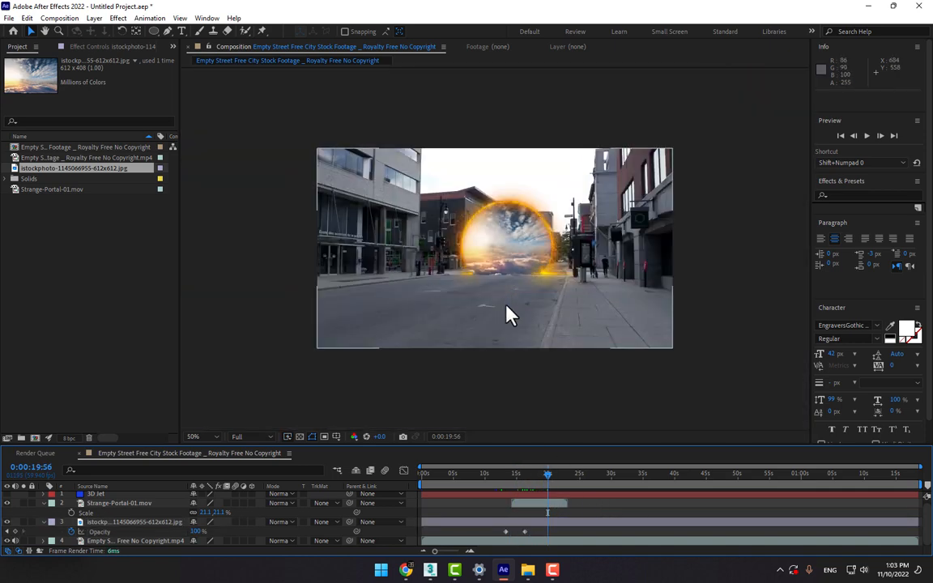
- Apply Video Copilot's Element effect to the 3D Jet layer
click(100, 495)
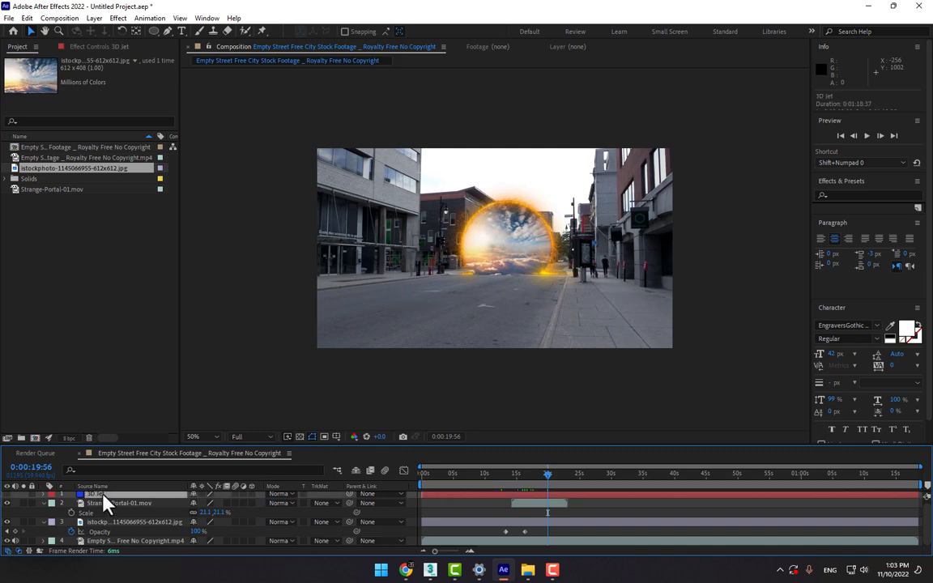
click(120, 19)
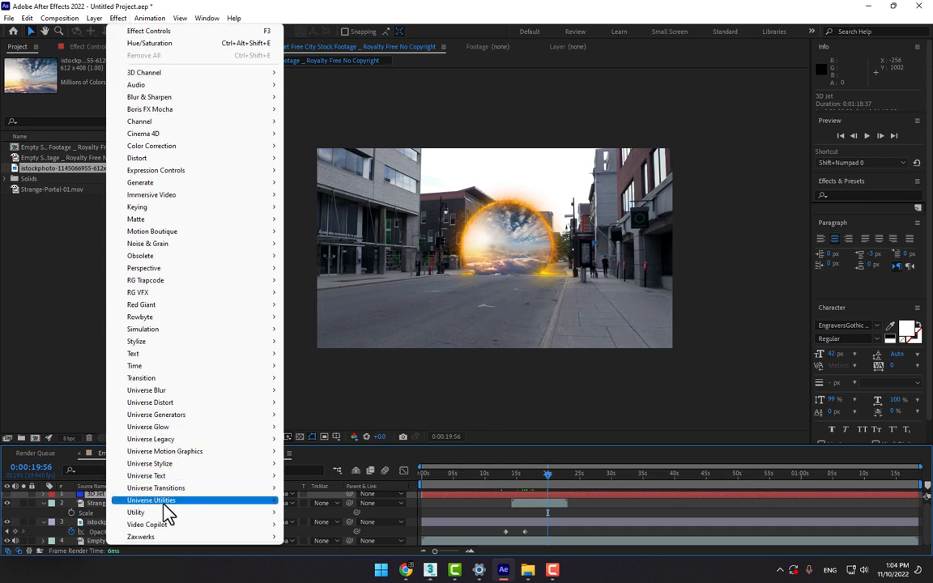
mouse_move(184, 529)
click(319, 525)
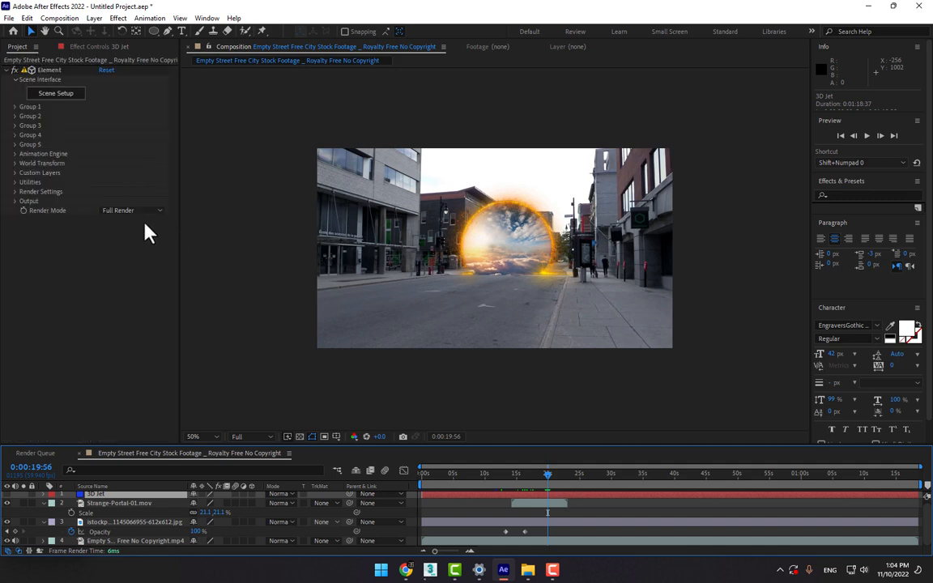
- Save the project on the Desktop under the name Porta
click(19, 47)
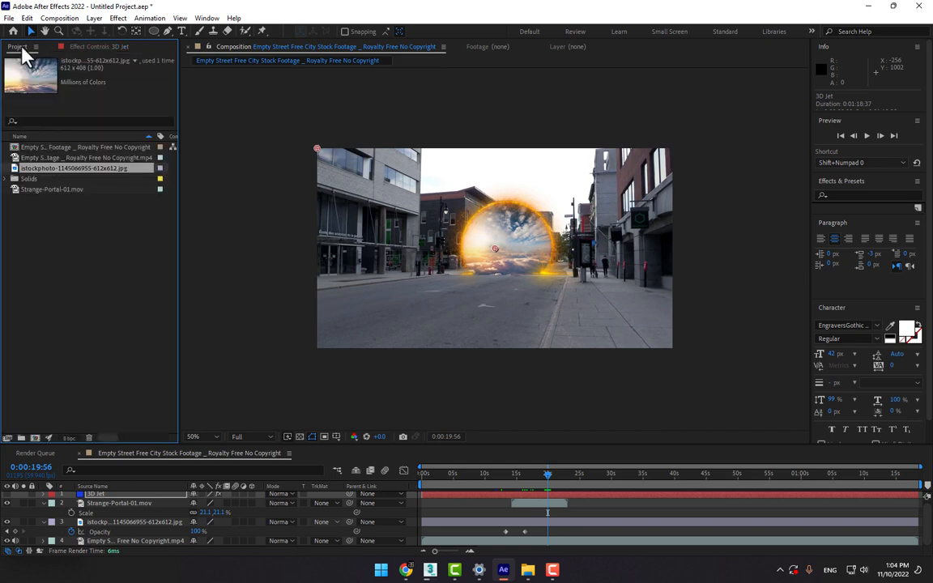
click(9, 18)
mouse_move(54, 123)
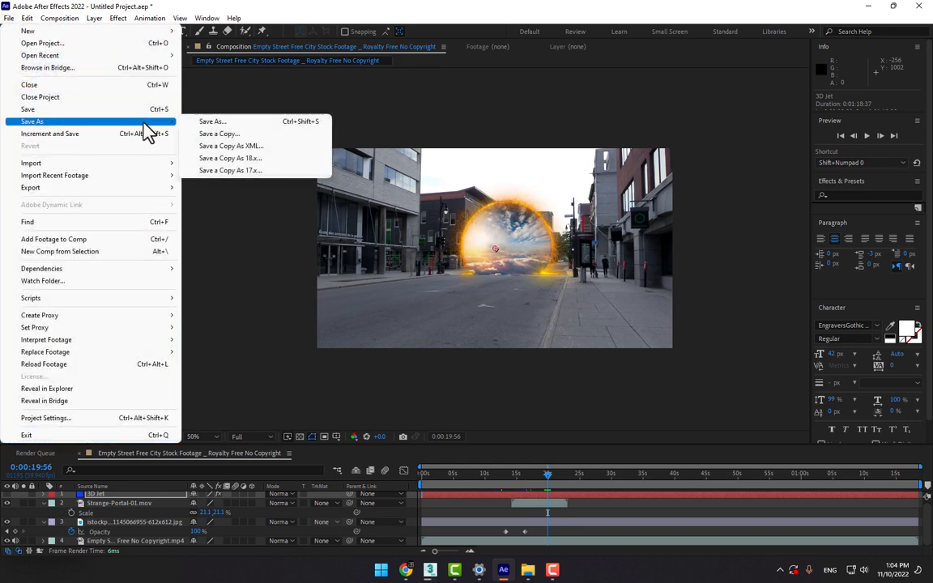
click(208, 121)
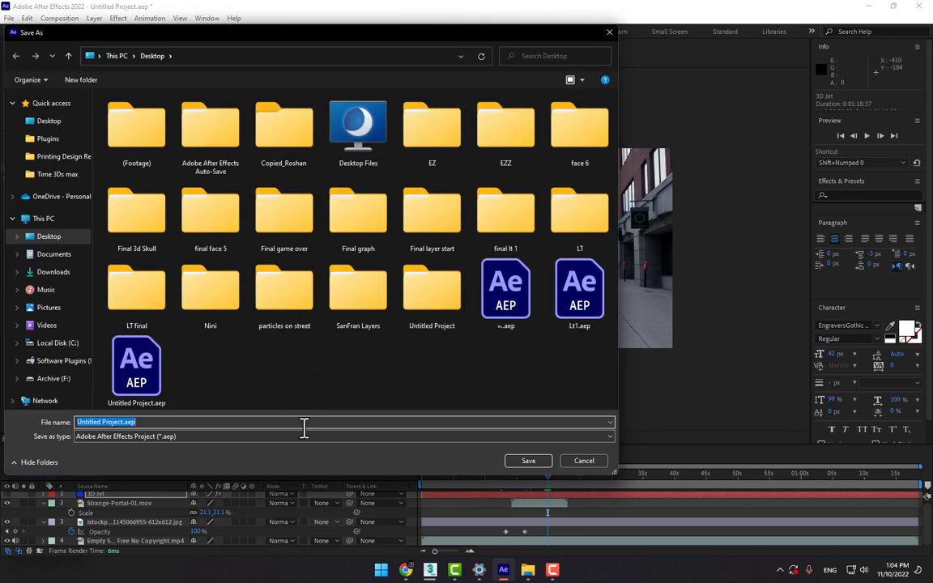
text(Port)
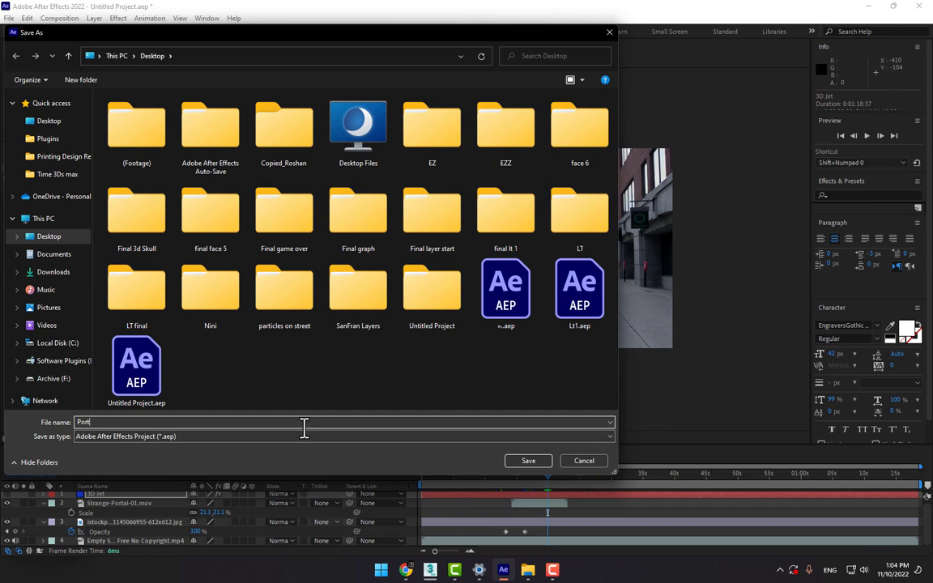
text(a)
key(Return)
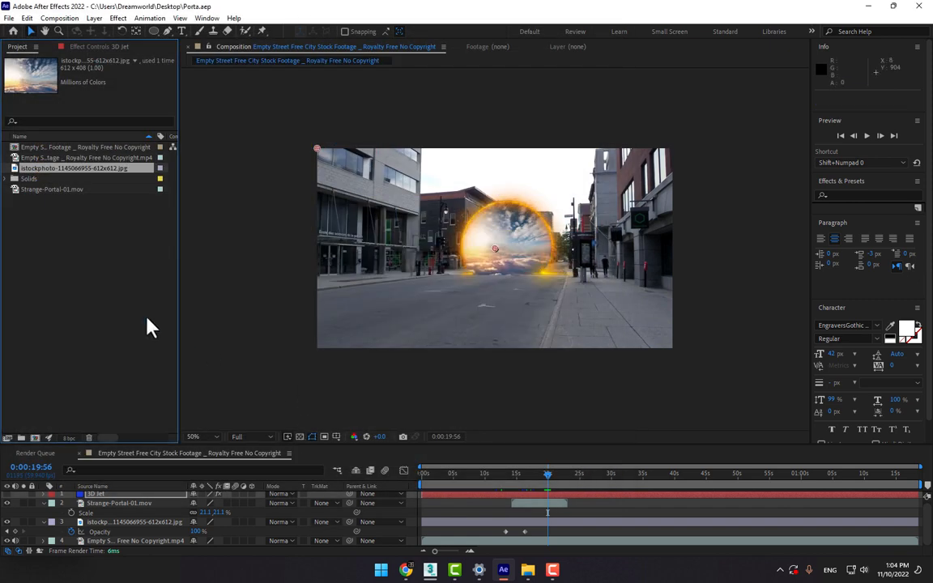
- Open the Element scene setup for the 3D Jet layer and browse the Jet_Strike models
click(109, 494)
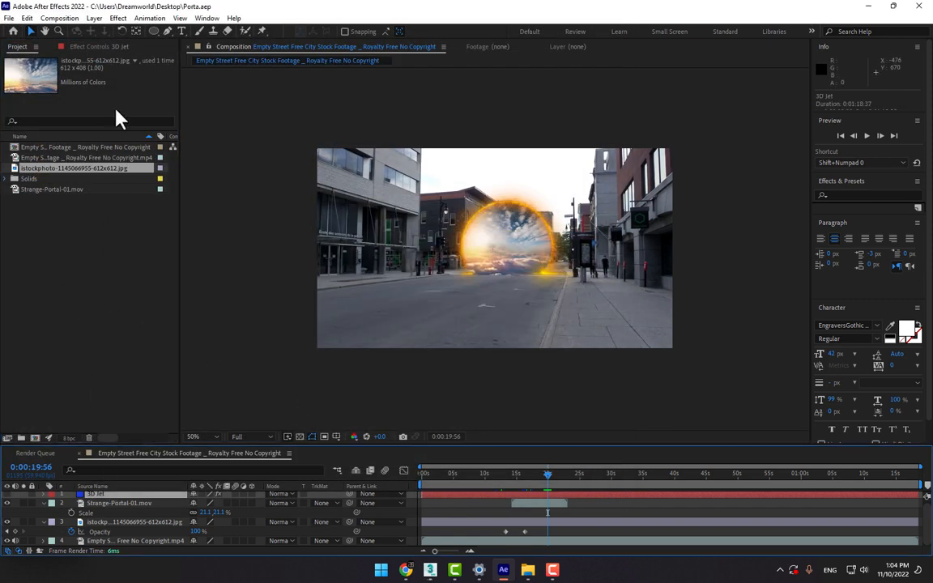
click(97, 47)
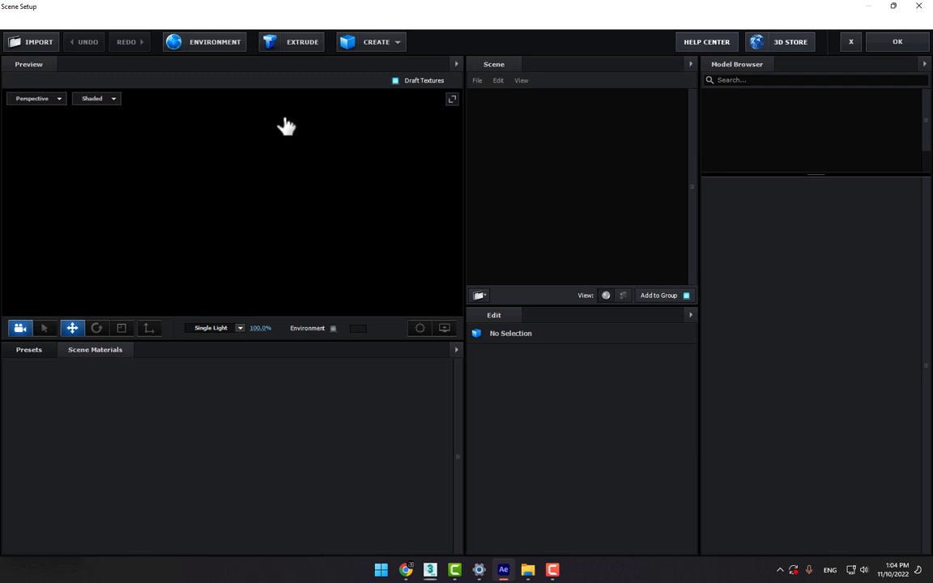
click(837, 121)
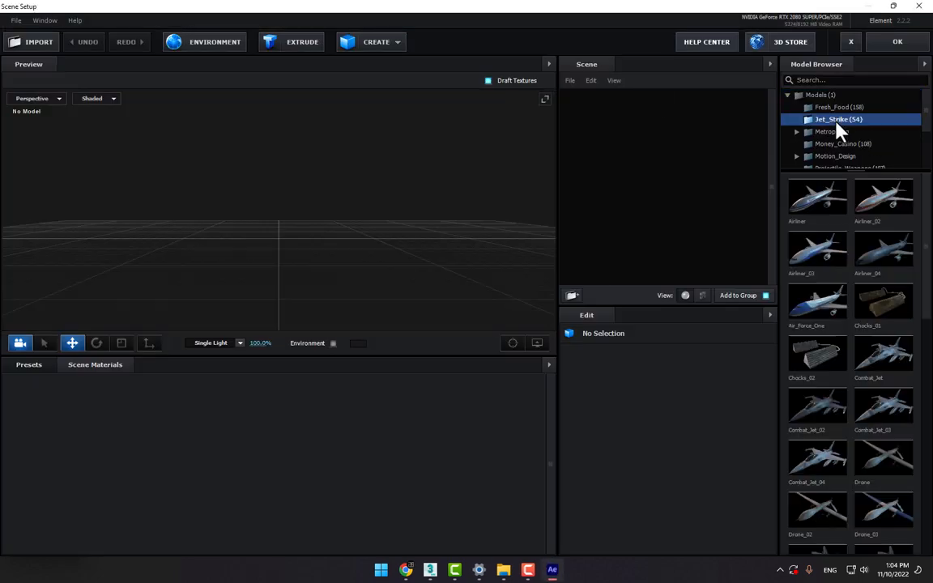
scroll(871, 393, down, 1)
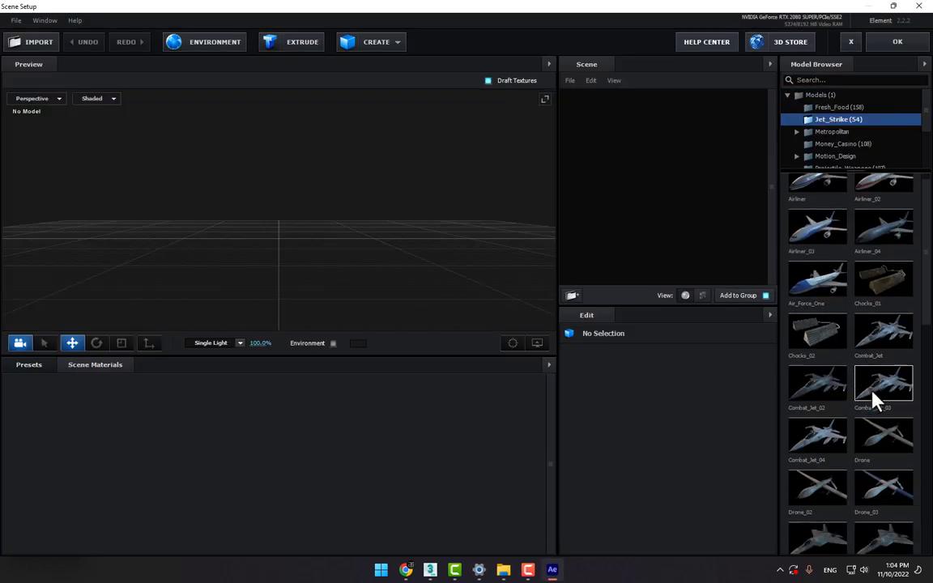
click(885, 316)
drag(347, 259, 360, 254)
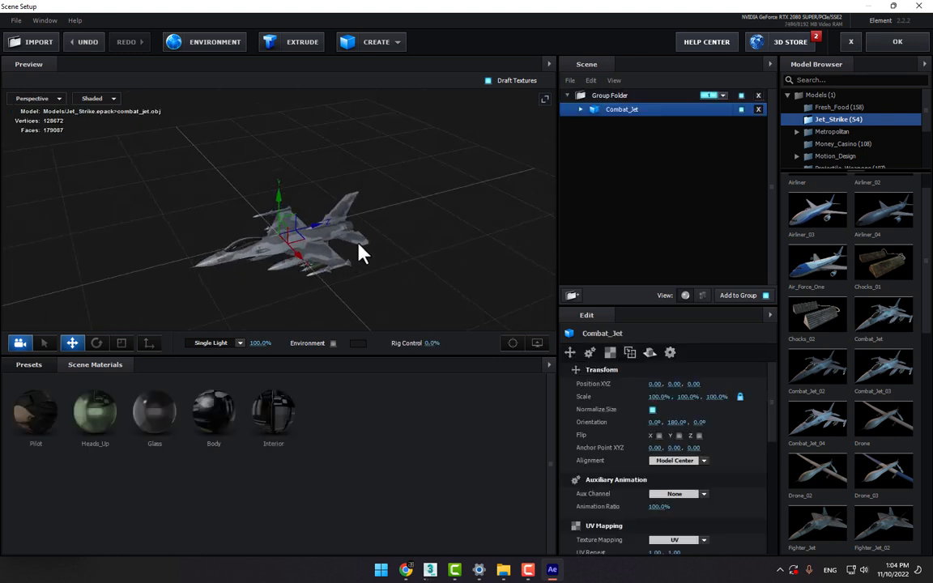
click(760, 96)
- Add the Combat_Jet_02 model to the scene and raise it to 0.60 on the Y axis
click(839, 367)
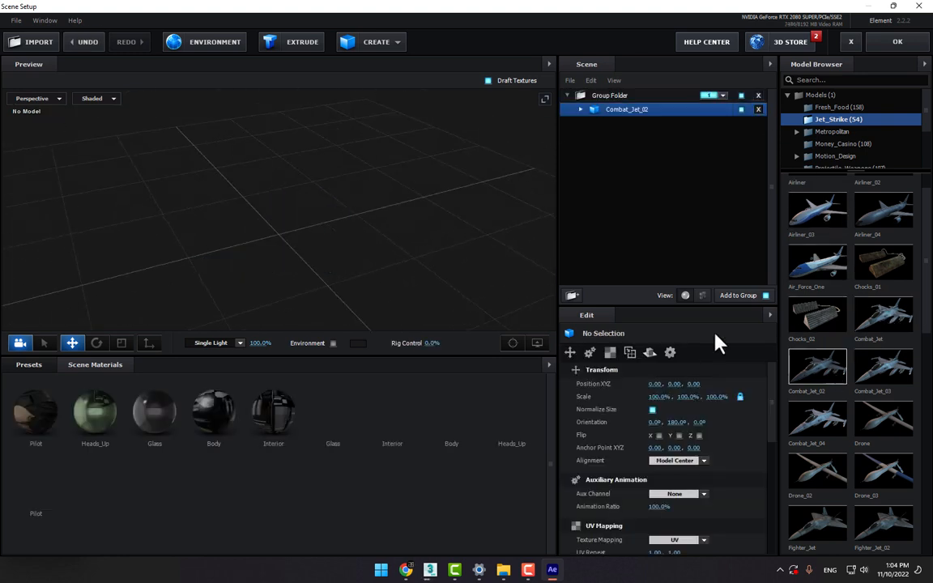
drag(406, 183, 469, 145)
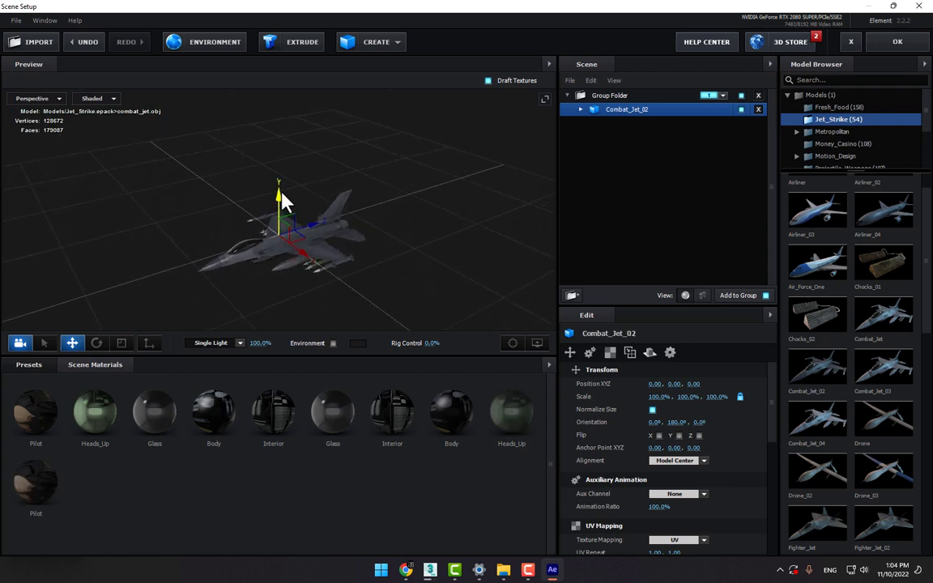
drag(282, 201, 285, 162)
- Set the scene preview lighting to 360 to light the jet from all around
scroll(275, 194, up, 5)
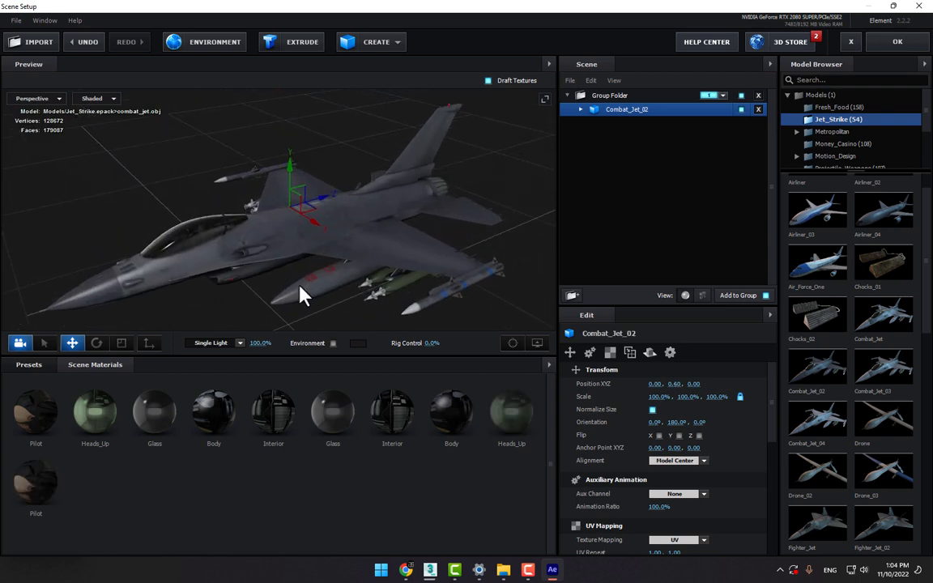
click(239, 343)
click(227, 244)
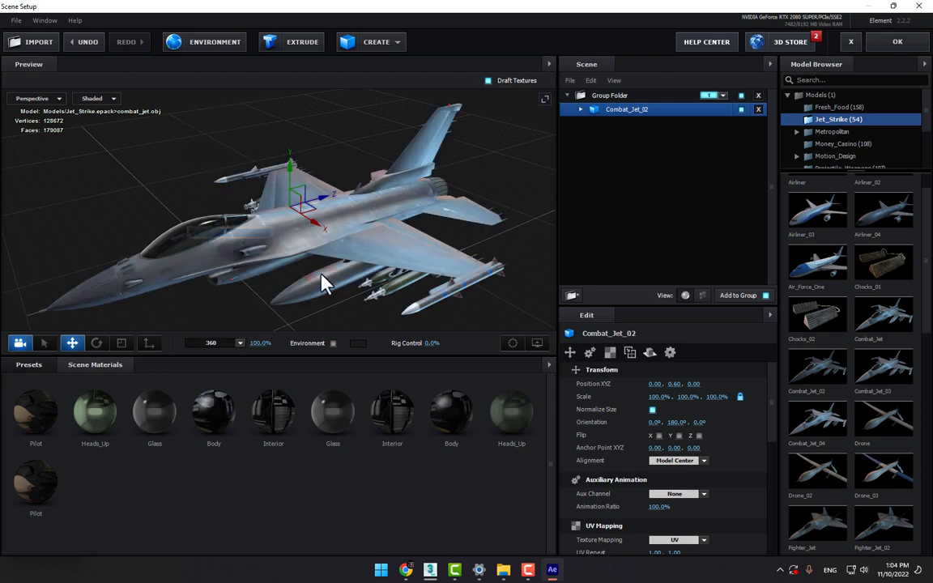
- Use Basic_2K_11.jpg as the scene's environment texture and accept the scene setup for the 3D Jet layer
click(209, 43)
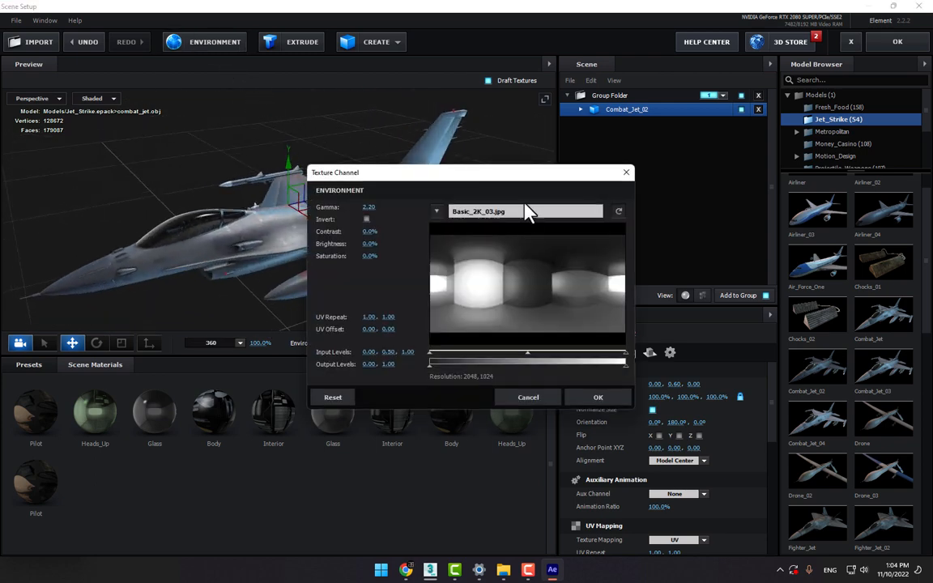
click(527, 223)
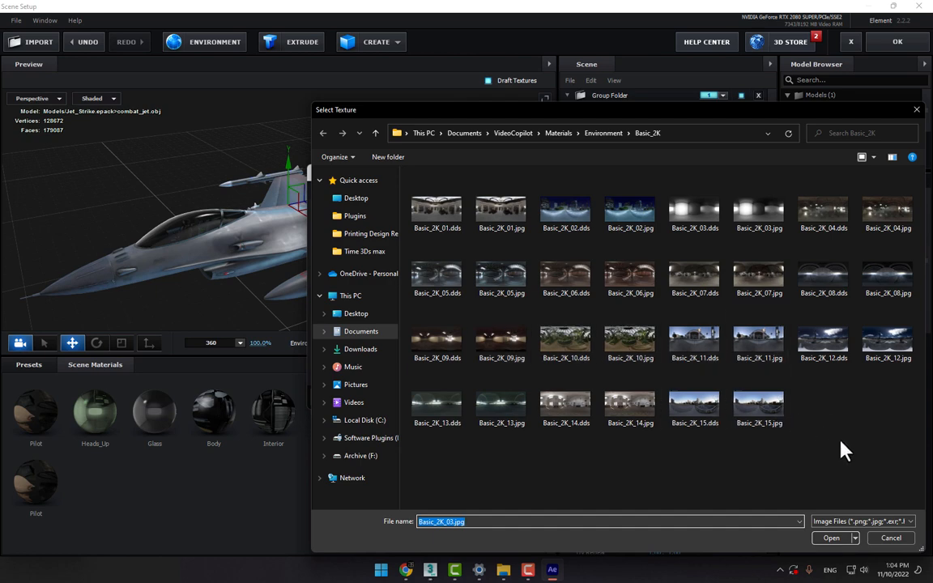
click(893, 539)
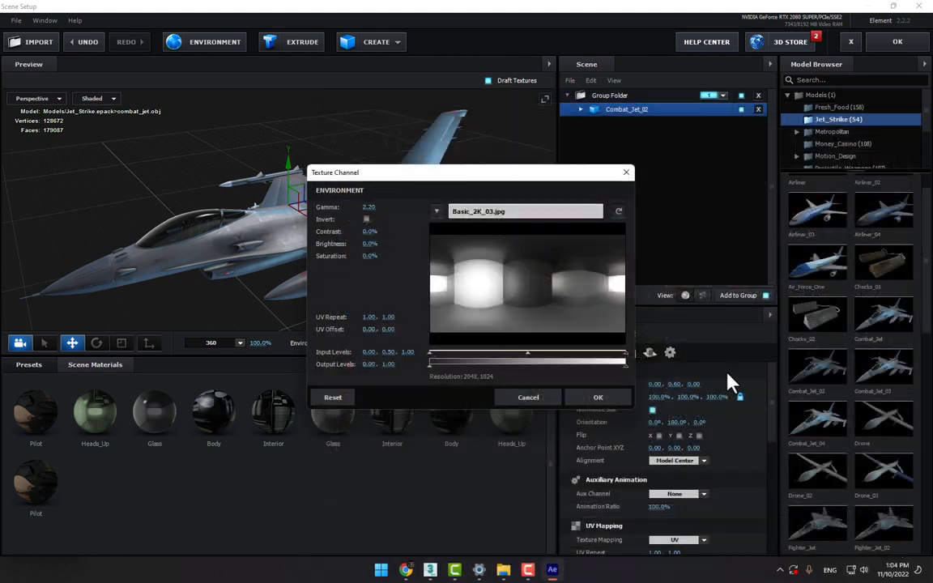
click(506, 214)
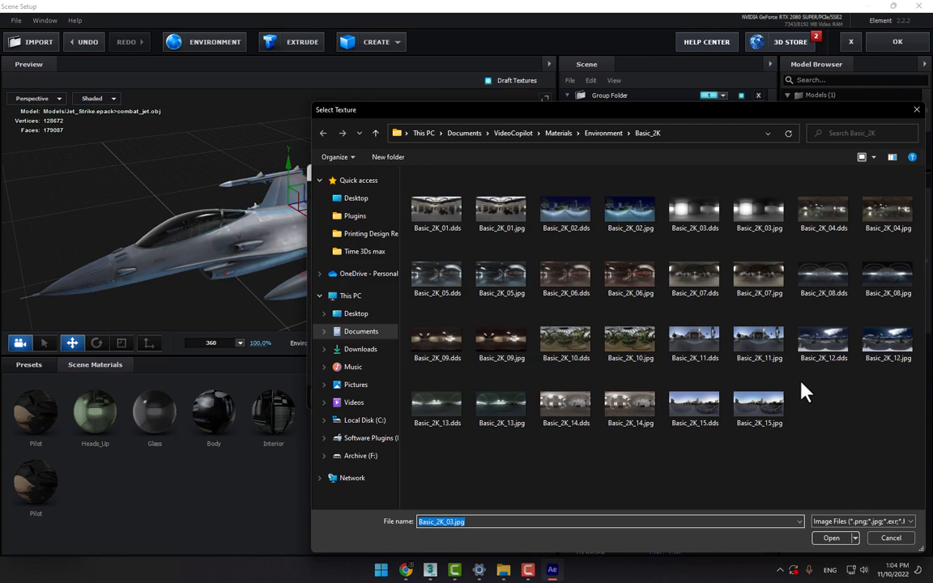
double_click(766, 344)
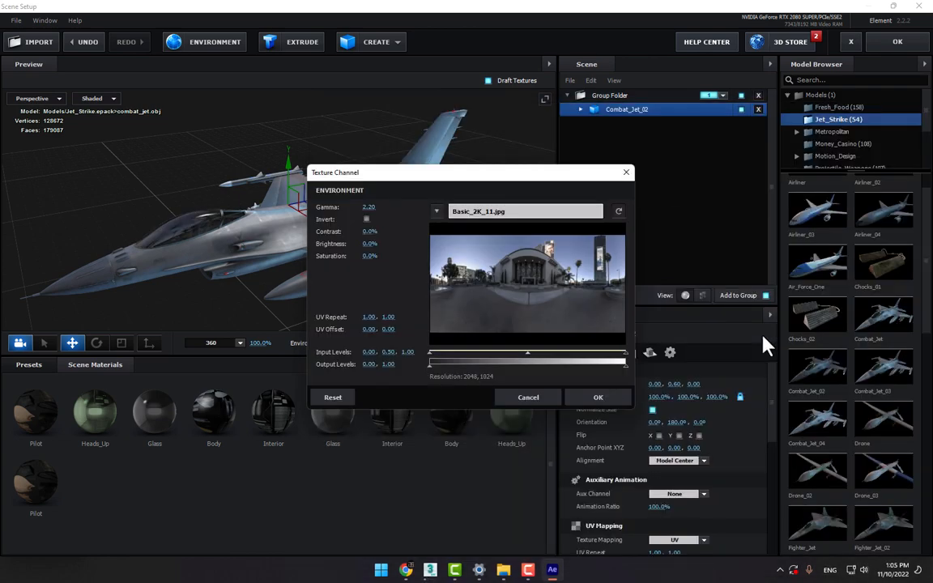
click(600, 397)
mouse_move(375, 265)
mouse_down()
mouse_move(454, 258)
mouse_move(387, 251)
mouse_move(368, 259)
mouse_up()
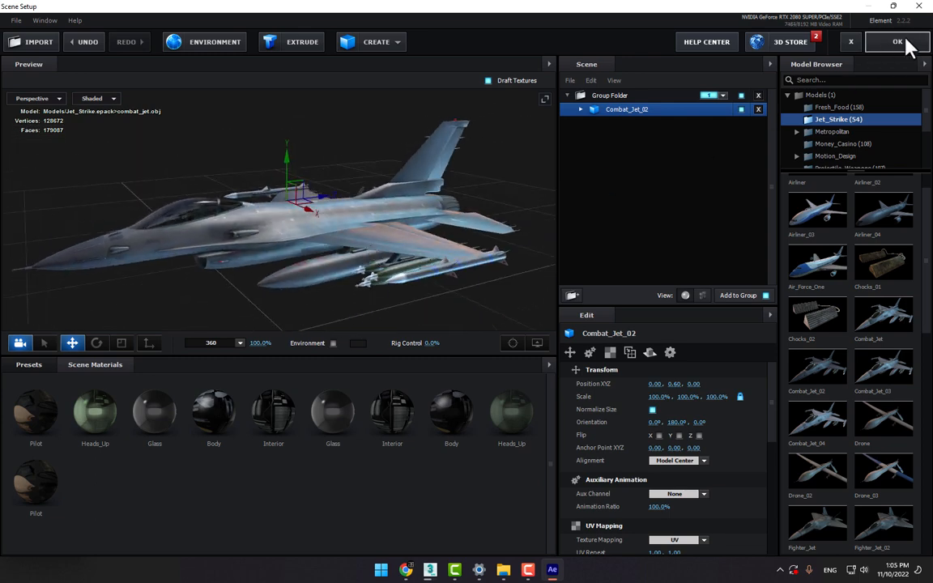
click(891, 41)
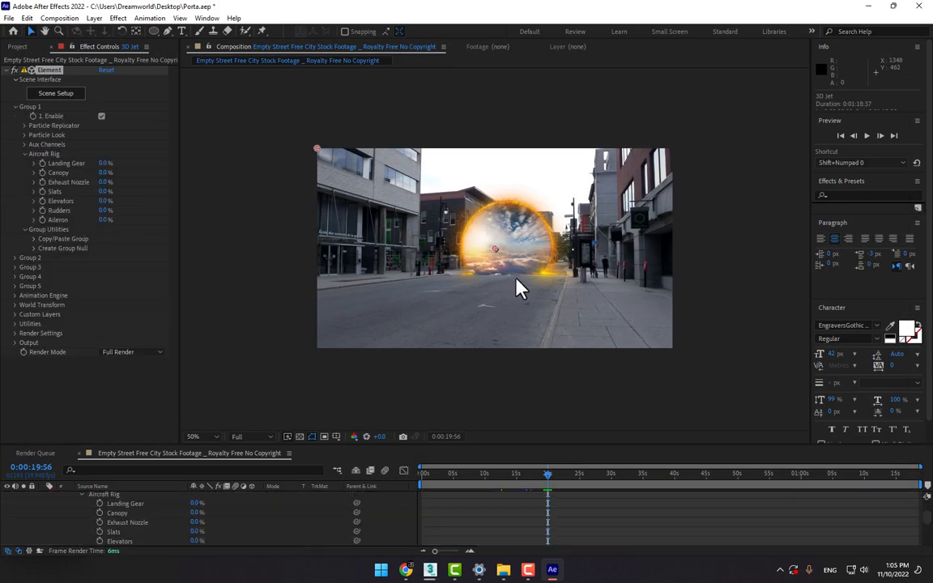
- Collapse the 3D Jet layer's properties in the timeline and make the layer visible
scroll(150, 502, up, 5)
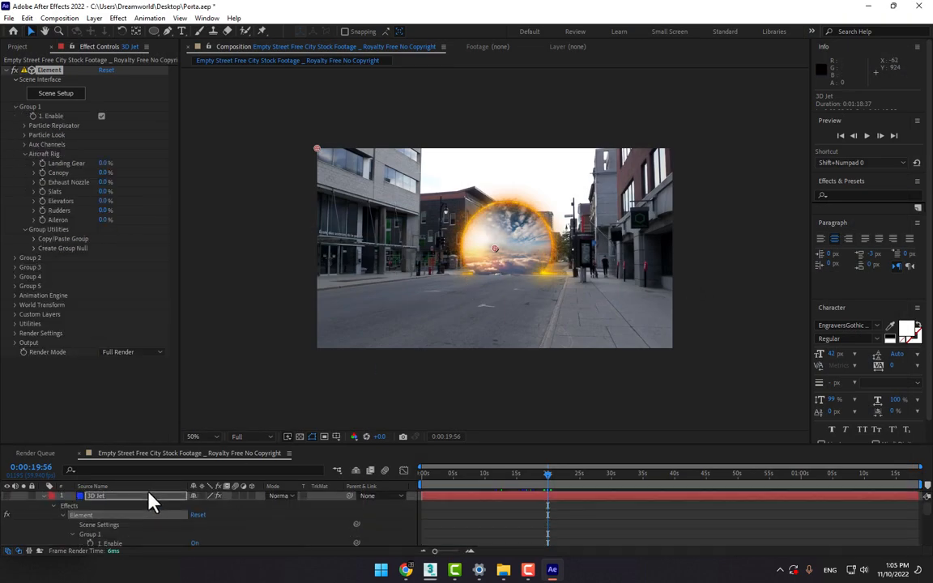
click(43, 496)
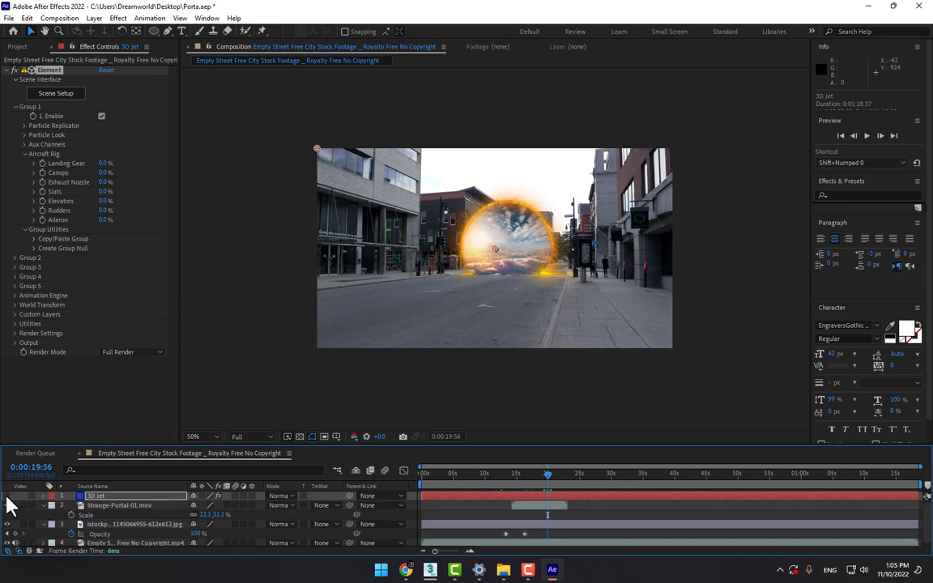
click(6, 496)
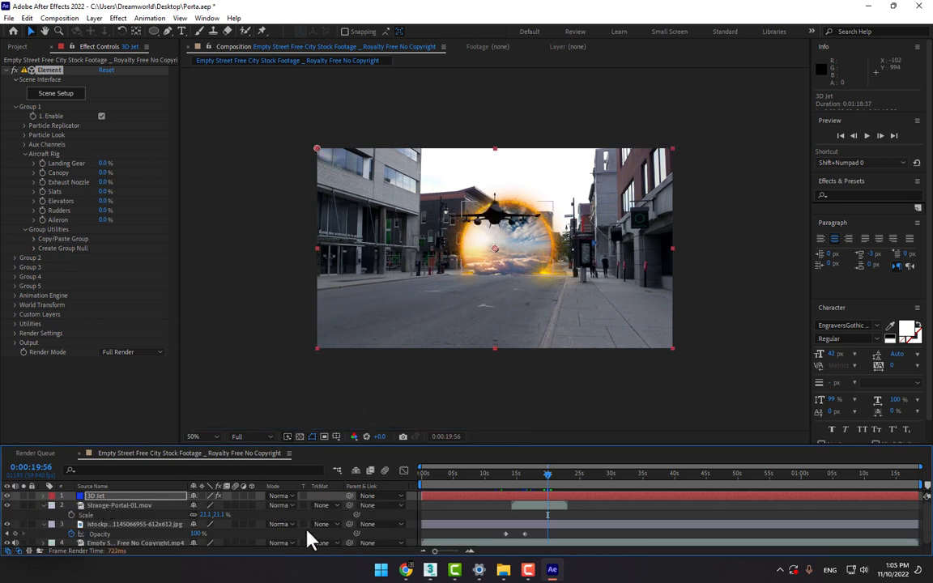
- Set the added lighting in the Element render settings of the 3D Jet layer to 360
click(15, 333)
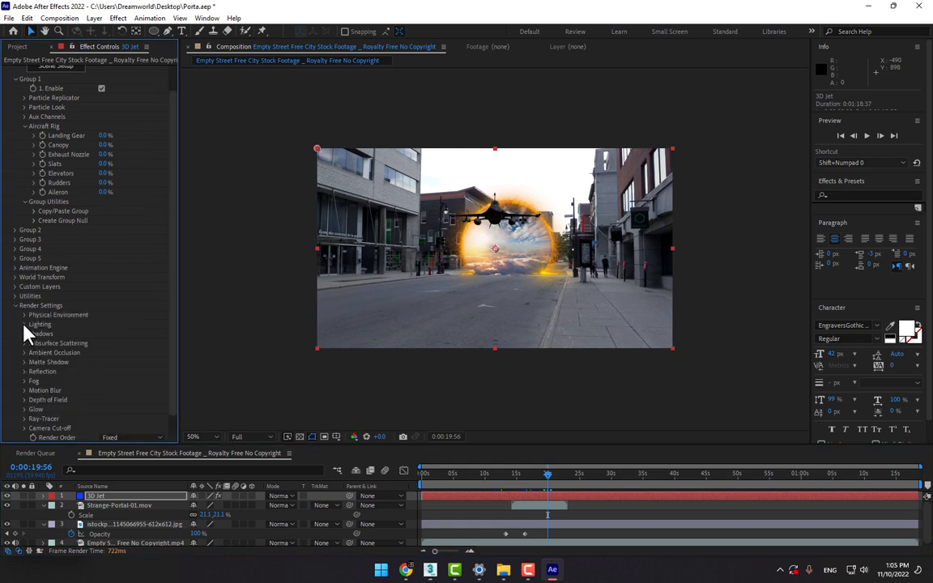
click(24, 325)
click(122, 353)
click(130, 243)
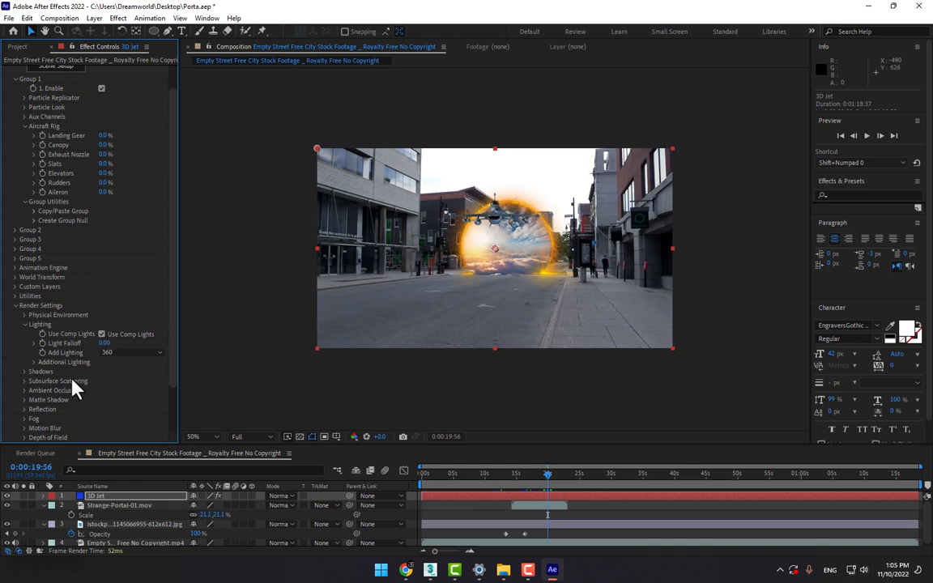
scroll(172, 288, up, 1)
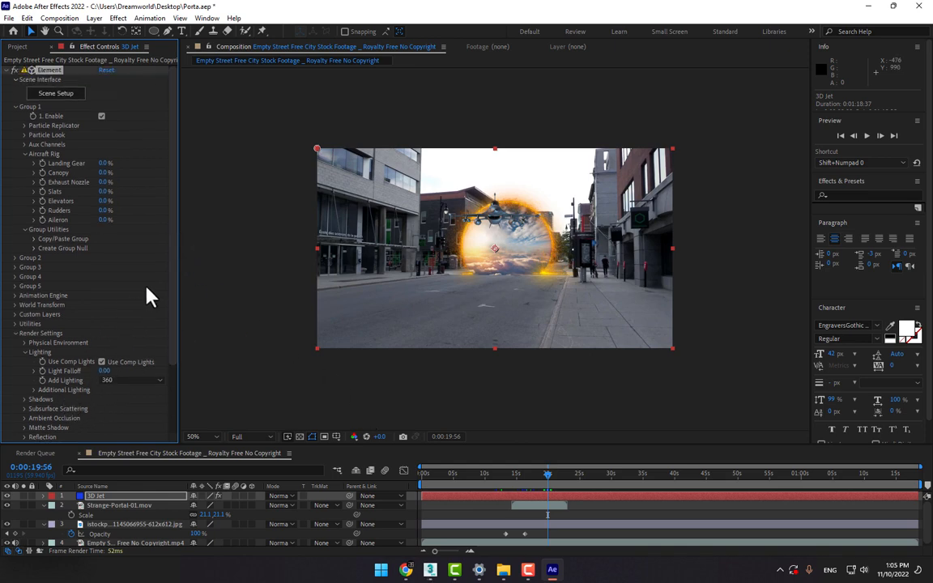
- Create a new two-node camera layer named Camera 1 with the 24mm preset
right_click(419, 516)
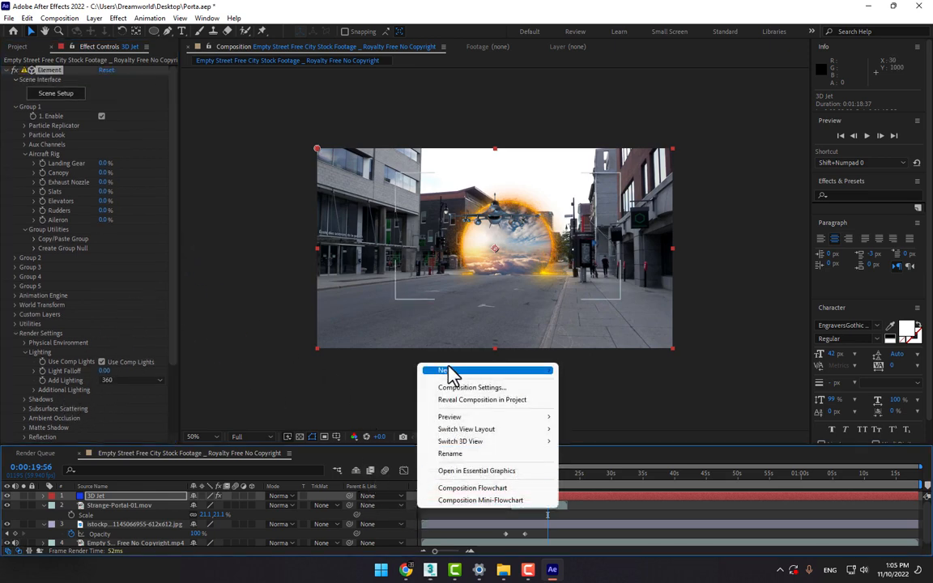
mouse_move(447, 373)
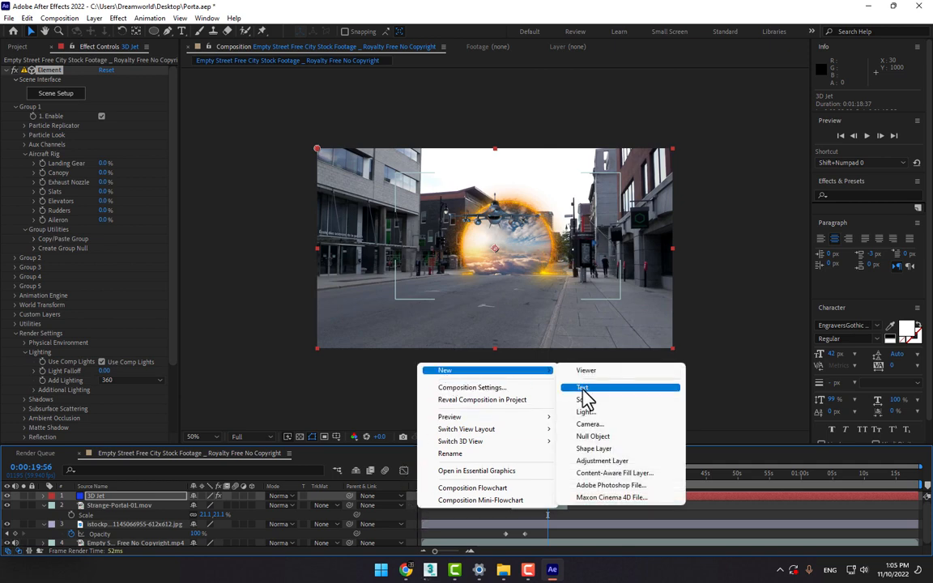
click(600, 423)
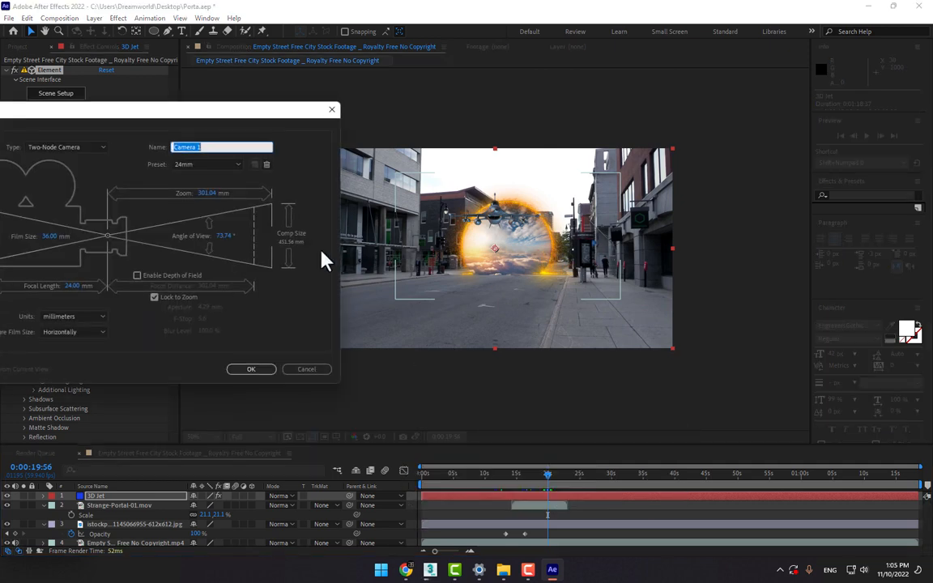
click(248, 371)
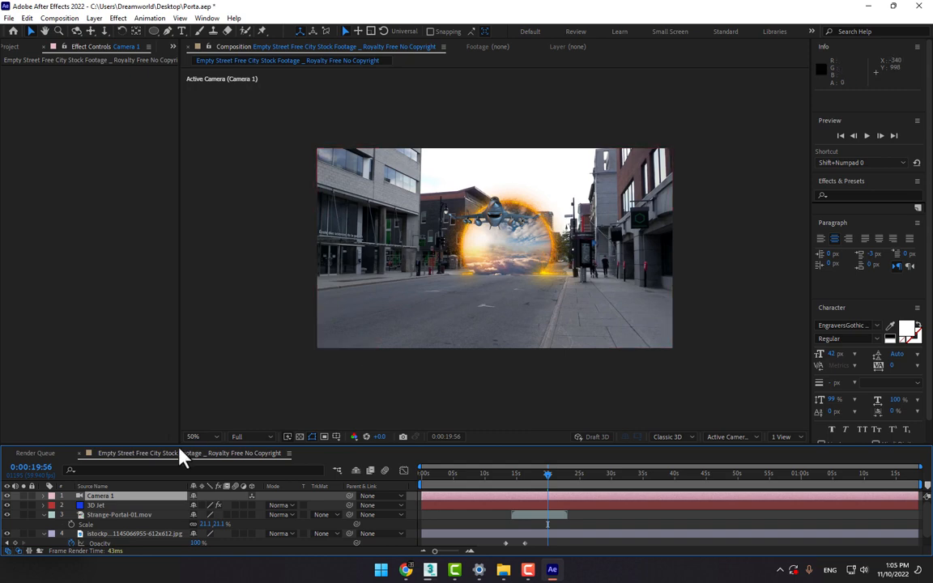
- Rotate the jet in Element Group 1 to 17° on Y and 25° on Z
click(92, 505)
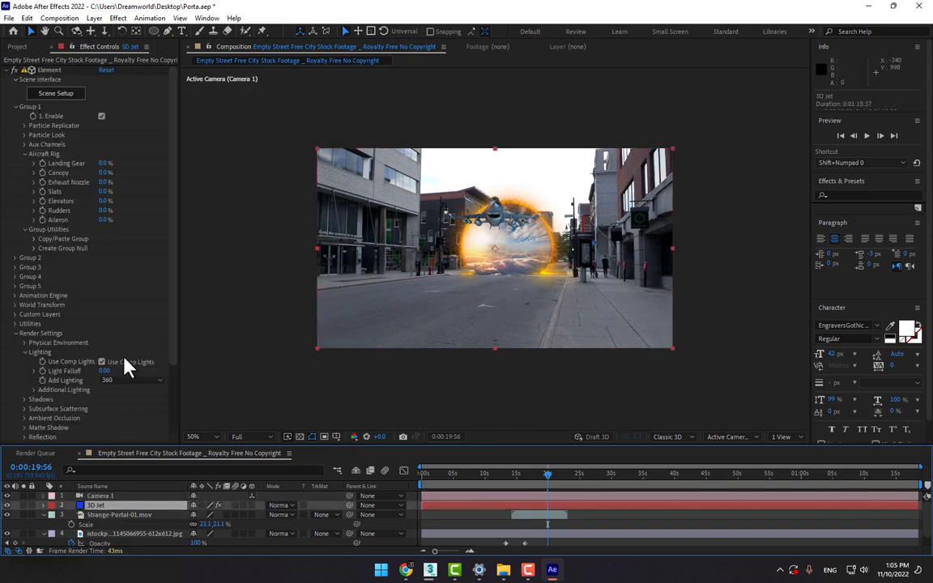
click(24, 126)
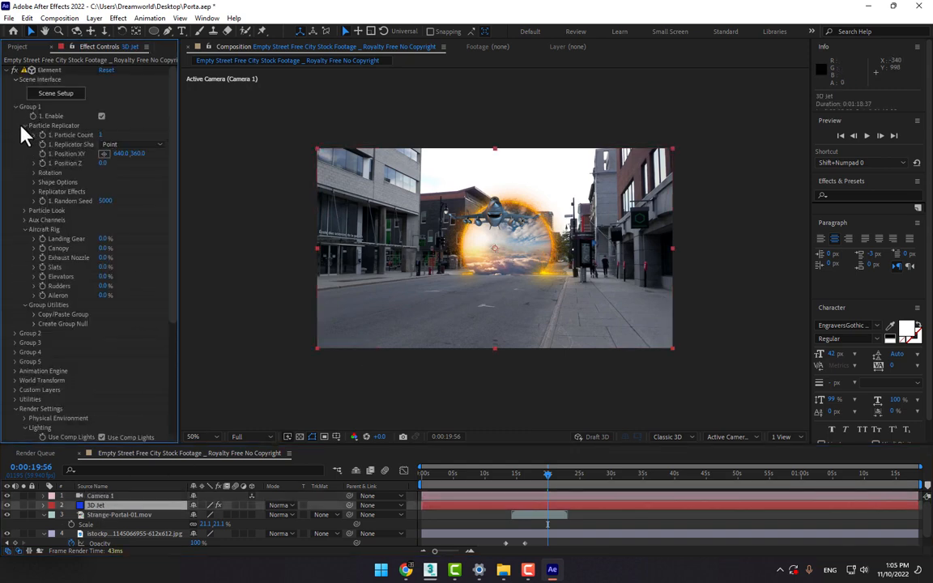
click(34, 173)
mouse_move(120, 191)
mouse_down()
mouse_move(112, 183)
mouse_move(129, 201)
mouse_up()
key(ctrl+z)
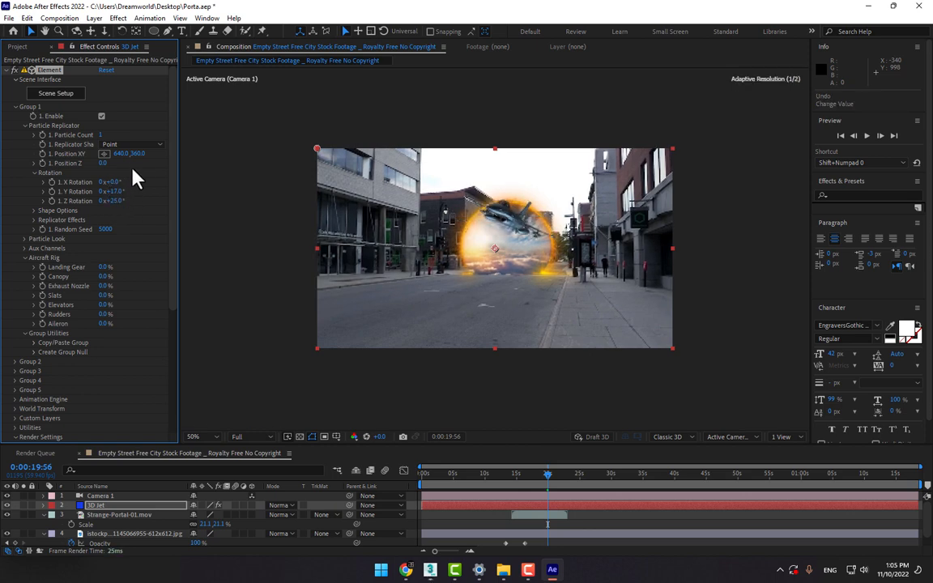
- Move the jet to position 1982, 431 with Z 3280, and start keyframing its position and rotation at 0:00:18:53
drag(136, 153, 171, 158)
drag(106, 163, 281, 175)
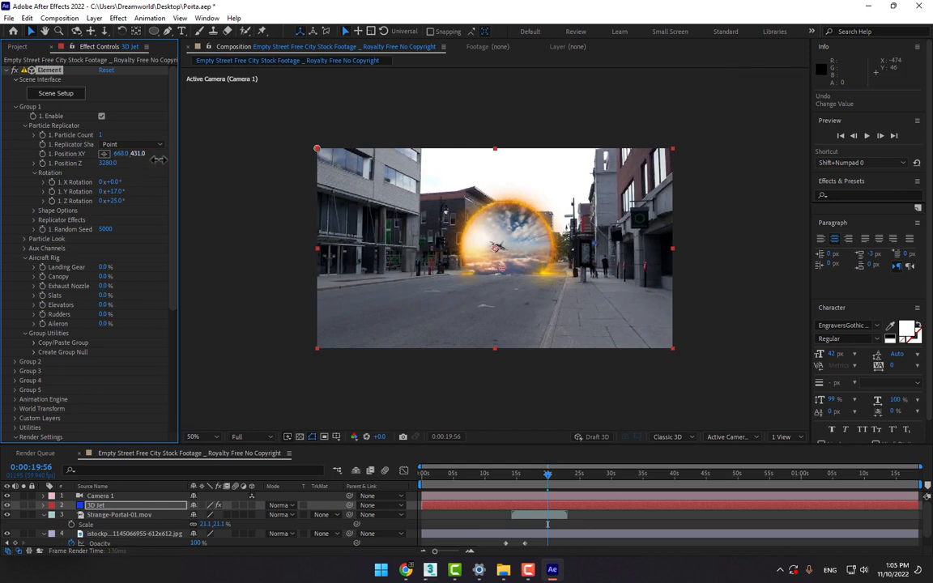
drag(157, 160, 165, 161)
drag(388, 160, 788, 154)
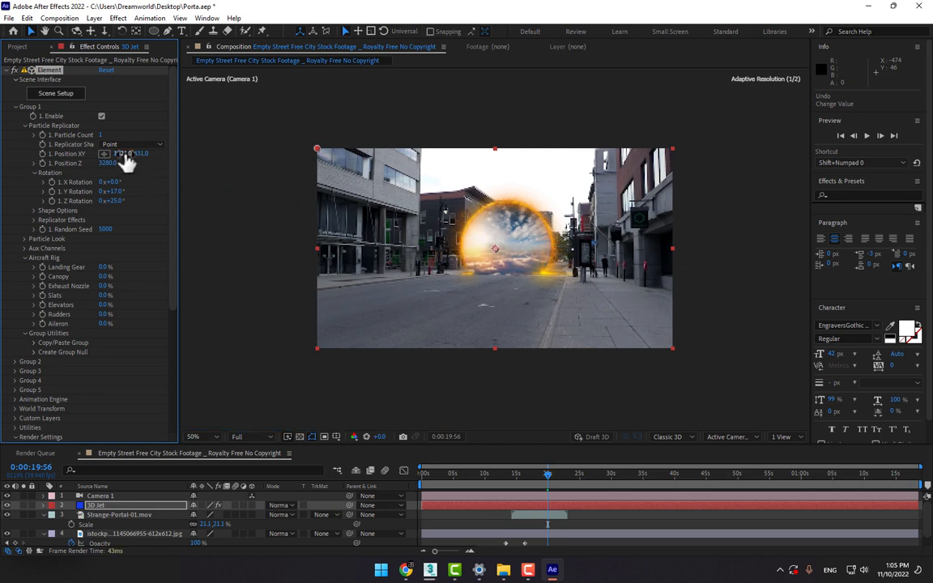
drag(127, 161, 251, 164)
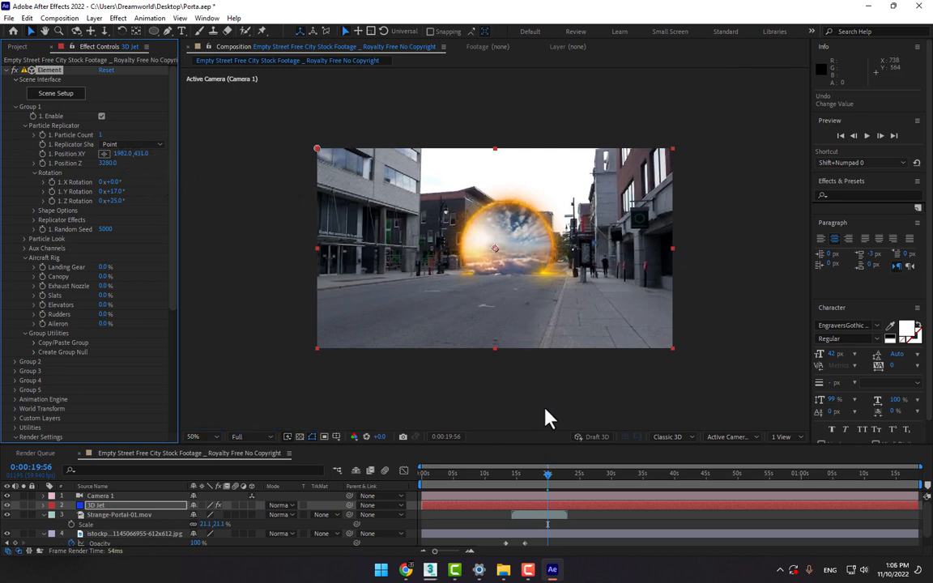
drag(530, 478, 542, 480)
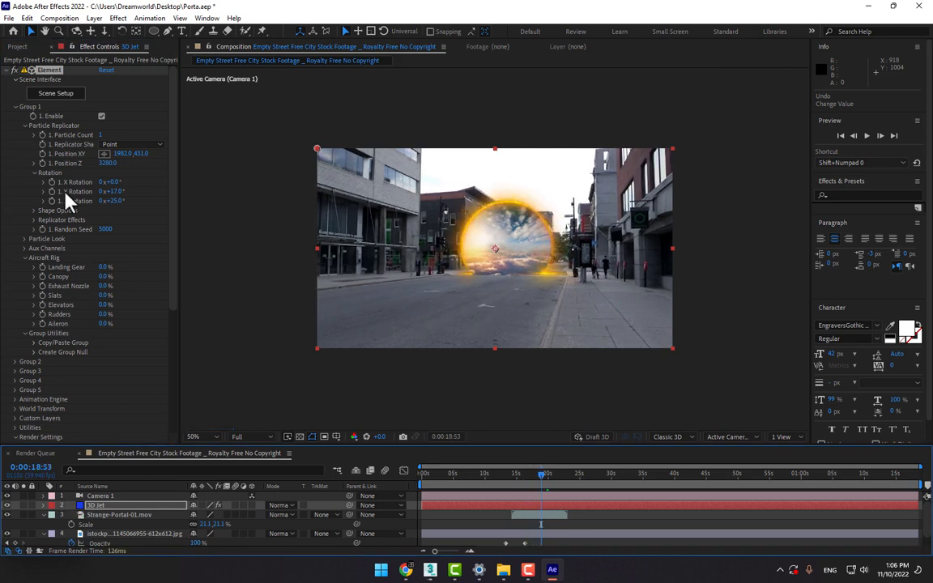
click(42, 155)
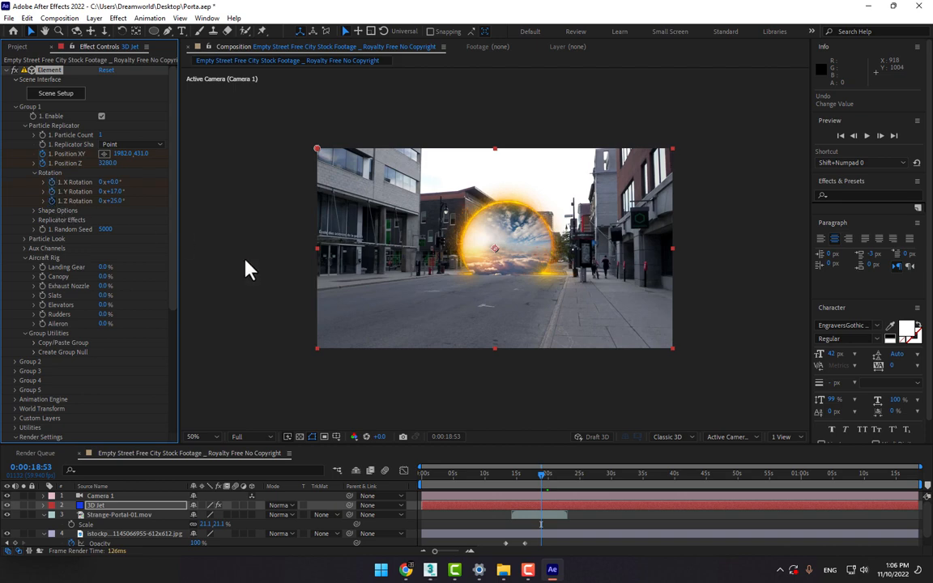
- At 0:00:20:43, keyframe the jet's position at 633, 431 with Z 623
click(553, 484)
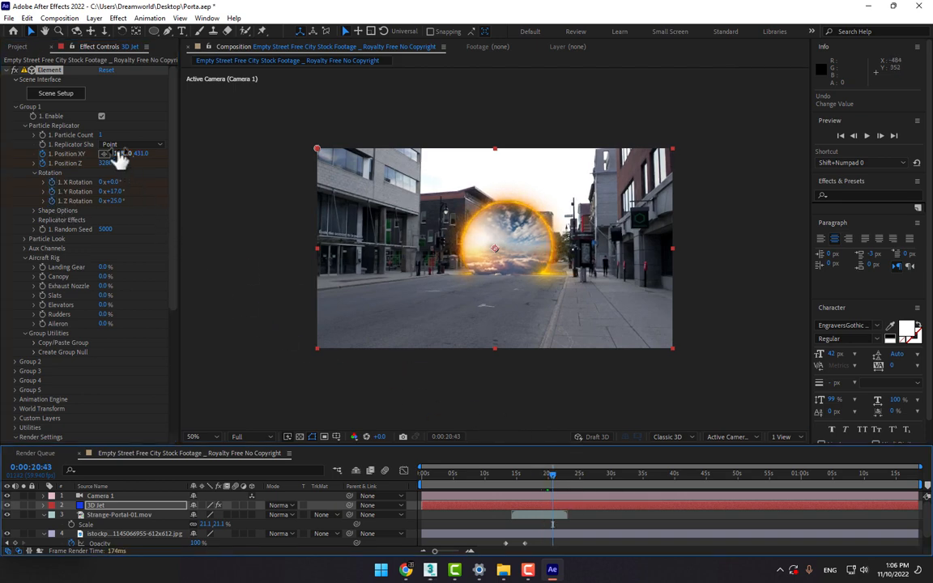
drag(119, 159, 105, 182)
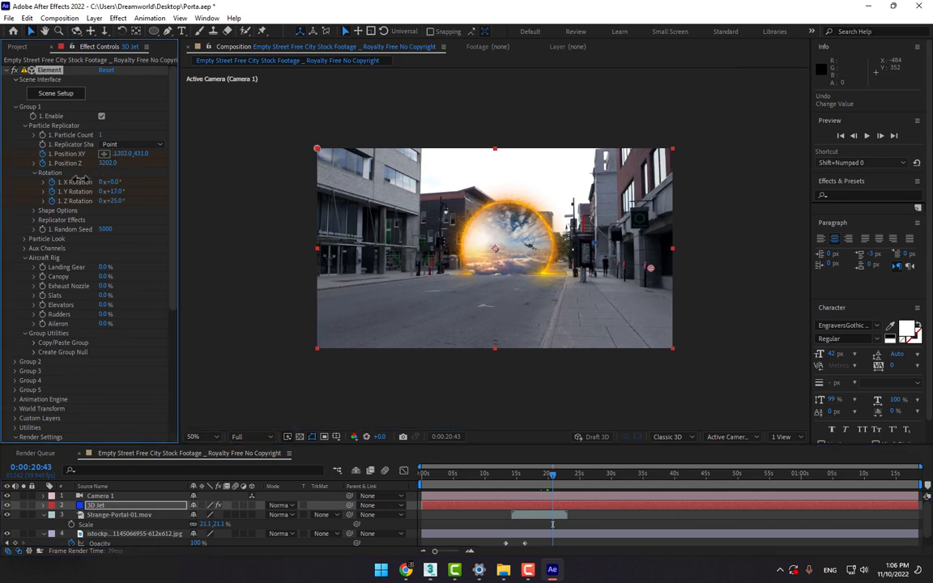
drag(78, 178, 78, 182)
drag(294, 163, 192, 215)
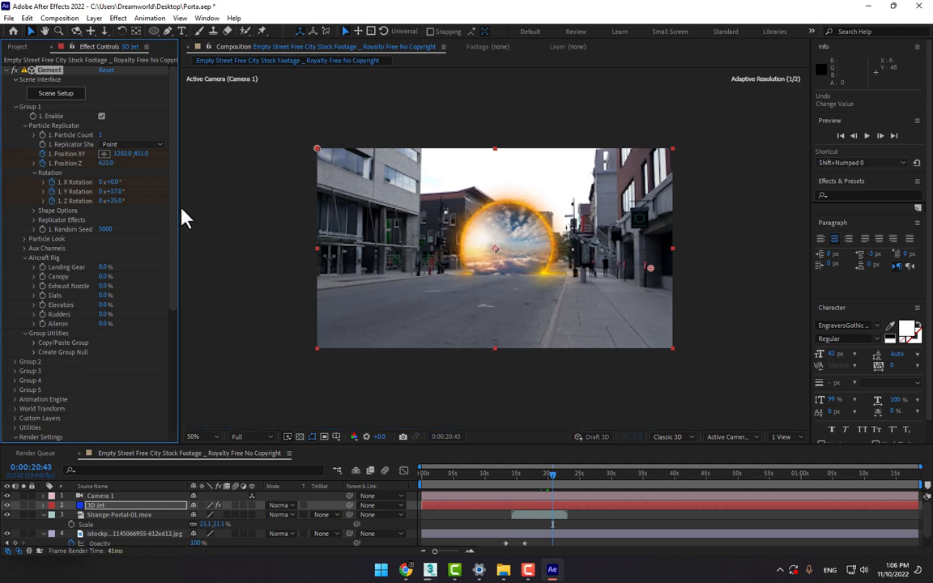
drag(106, 168, 4, 323)
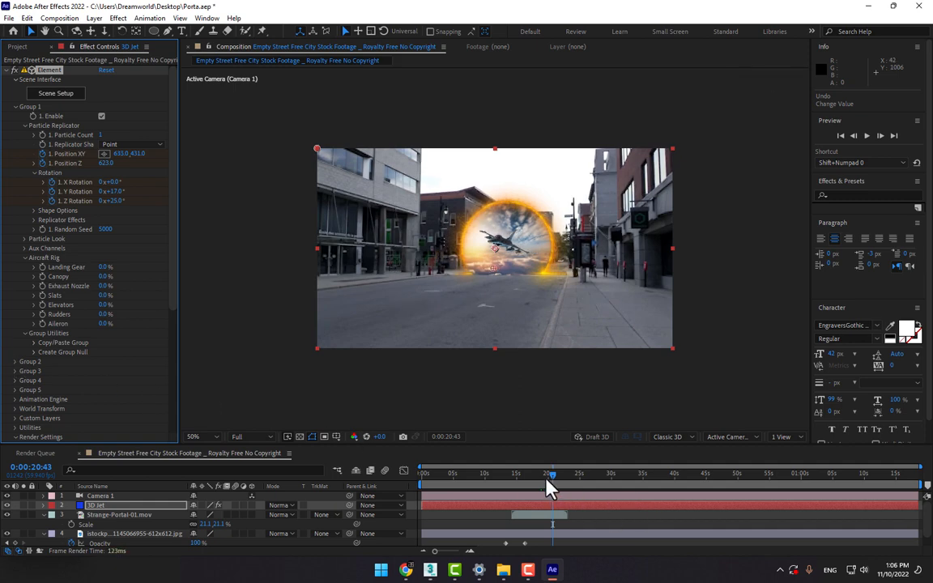
- Keyframe the jet at 0:00:21:26 with X position 287.6, Z position 3 and Z rotation 32.9°, and at 0:00:21:41 with Z position -1357
mouse_move(548, 484)
mouse_down()
mouse_move(581, 483)
mouse_move(548, 487)
mouse_move(559, 486)
mouse_up()
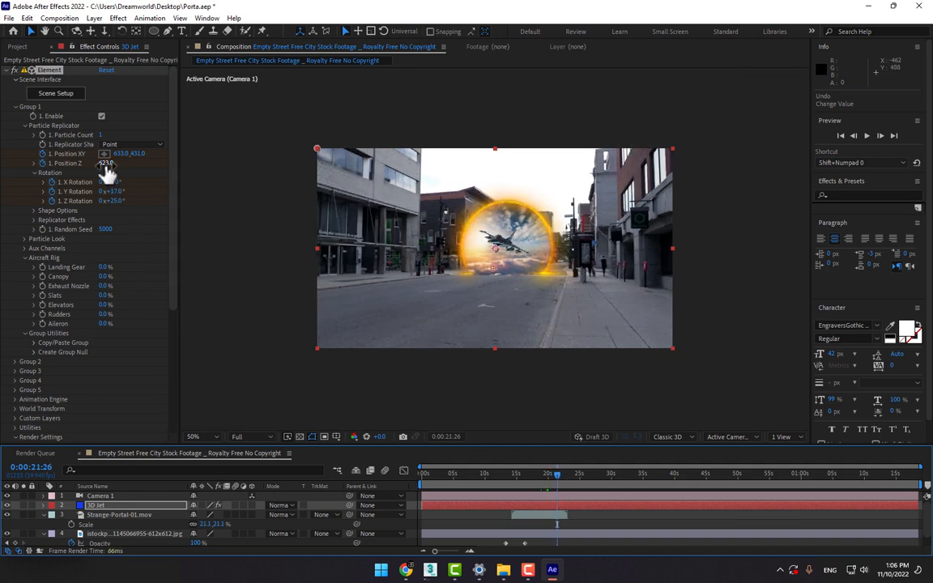
drag(100, 163, 85, 174)
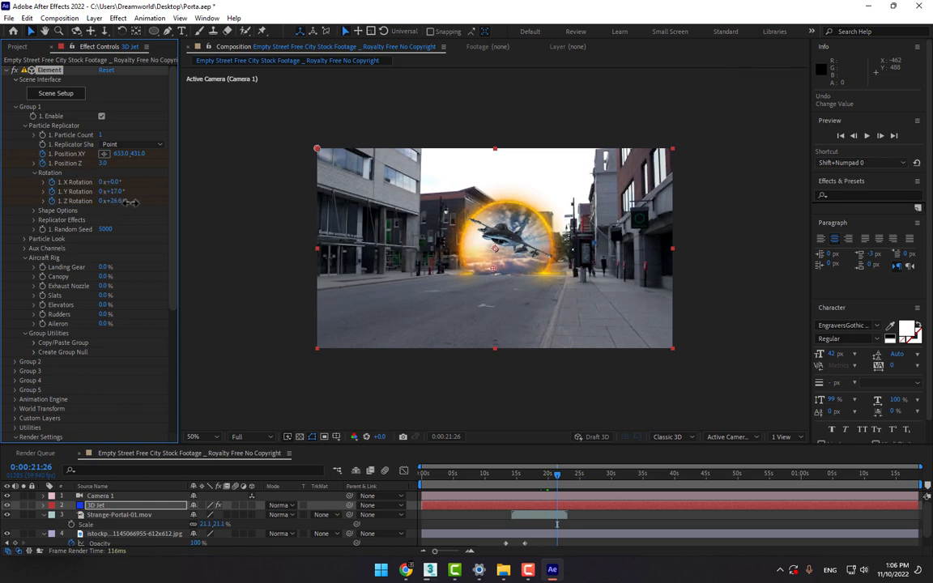
drag(129, 202, 171, 208)
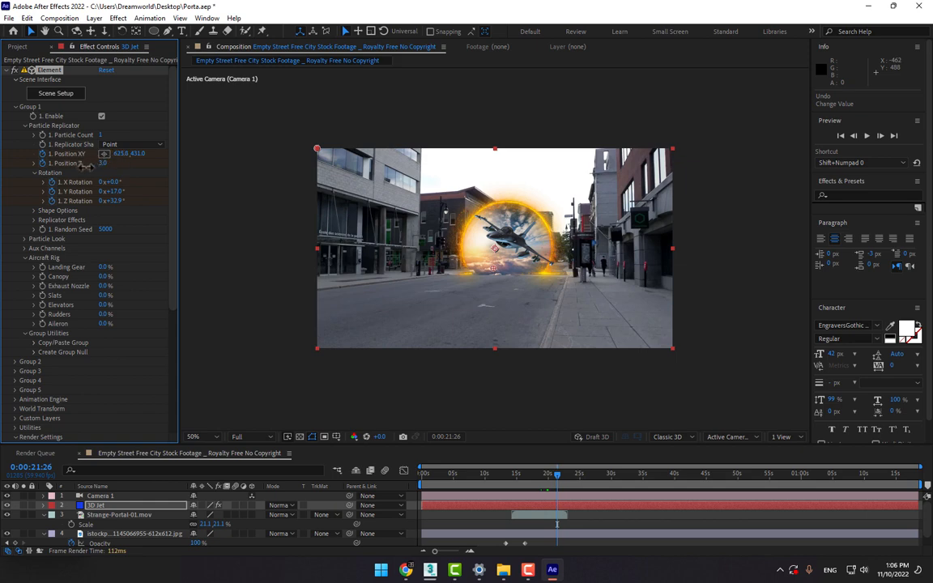
drag(86, 168, 4, 245)
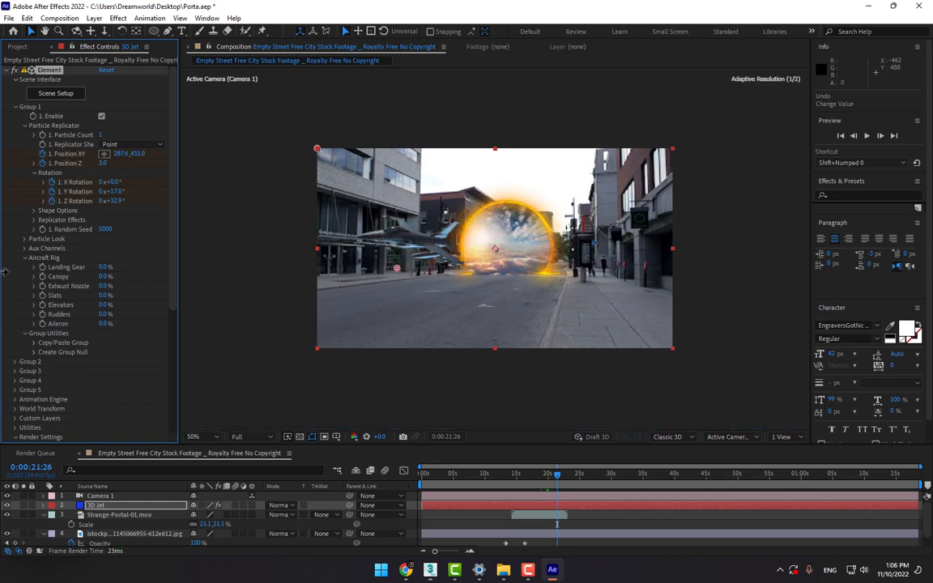
mouse_move(555, 475)
mouse_down()
mouse_move(529, 483)
mouse_move(570, 495)
mouse_move(565, 476)
mouse_move(559, 484)
mouse_up()
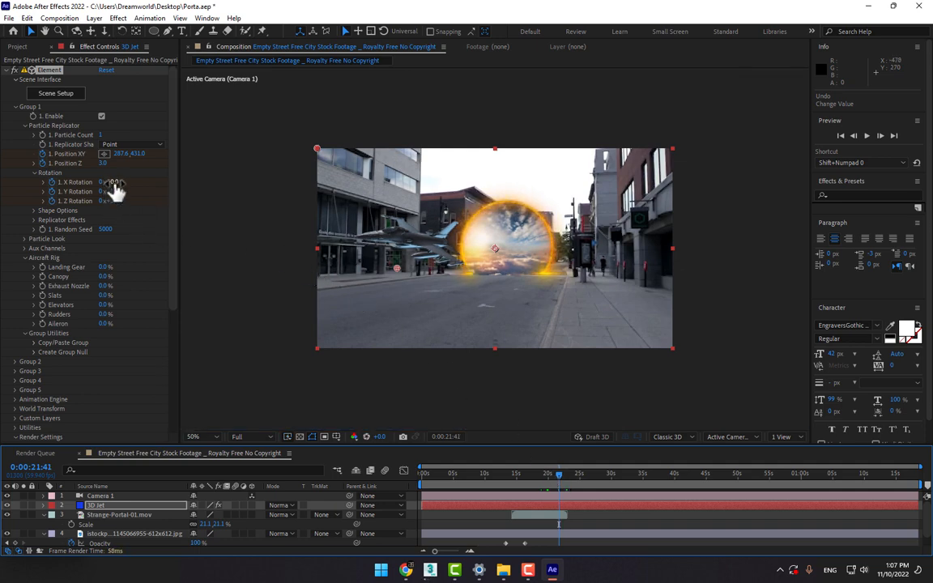
drag(98, 163, 54, 182)
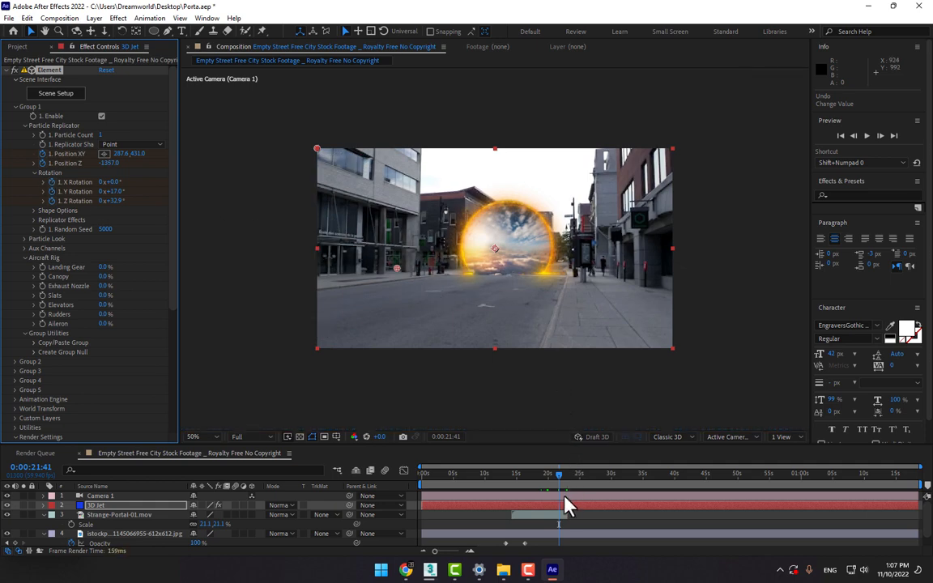
- Fade out the sky image layer with opacity keyframes of 100% at 0:00:21:41 and 0% at 0:00:23:00
scroll(126, 525, down, 1)
click(128, 522)
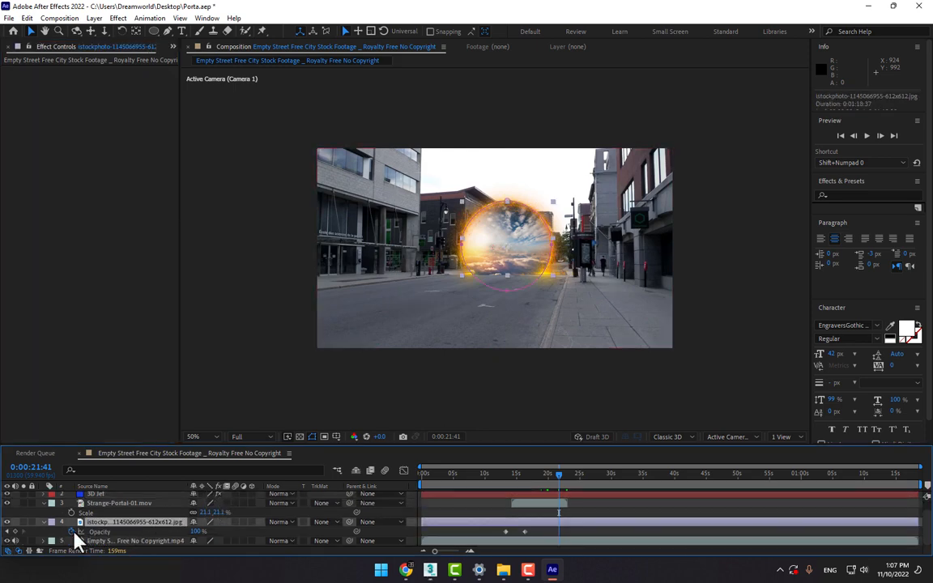
click(16, 532)
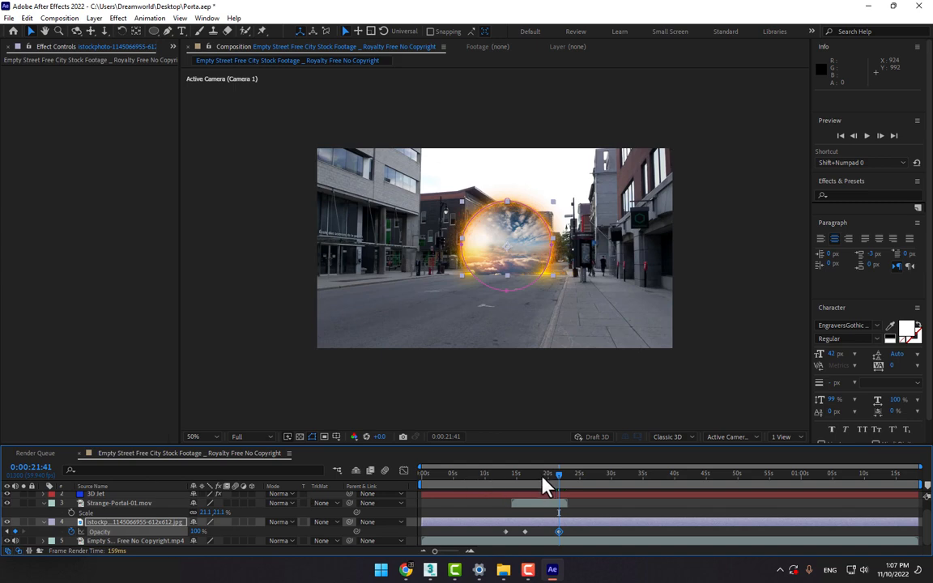
drag(564, 484, 568, 481)
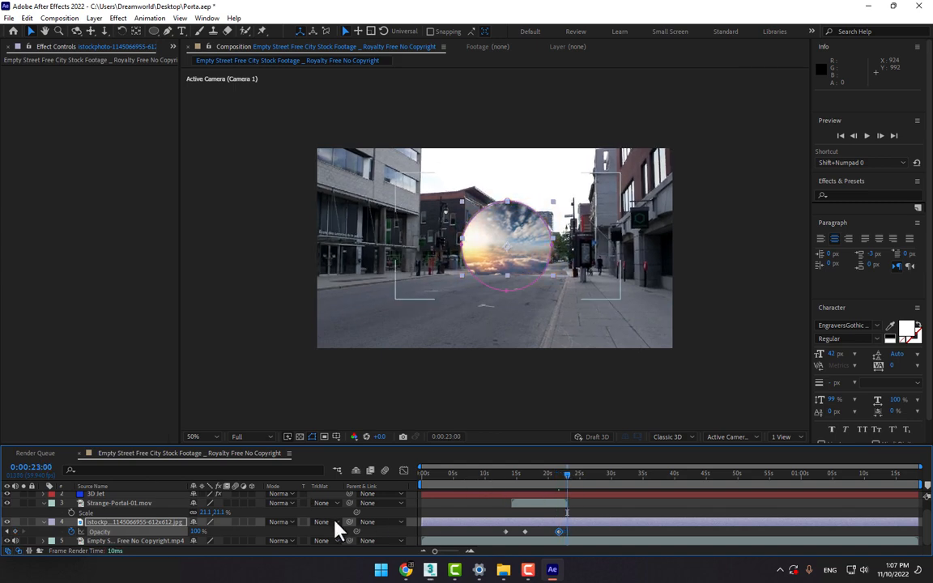
drag(197, 532, 125, 542)
click(618, 510)
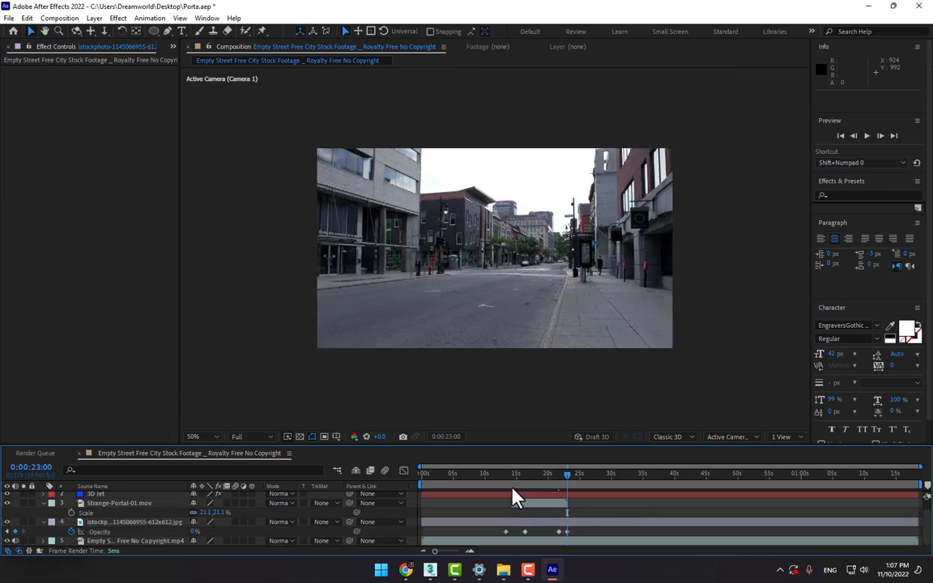
- Preview the jet's flight up to 0:00:20:43 and examine how it sits inside the portal ring
drag(507, 477, 554, 485)
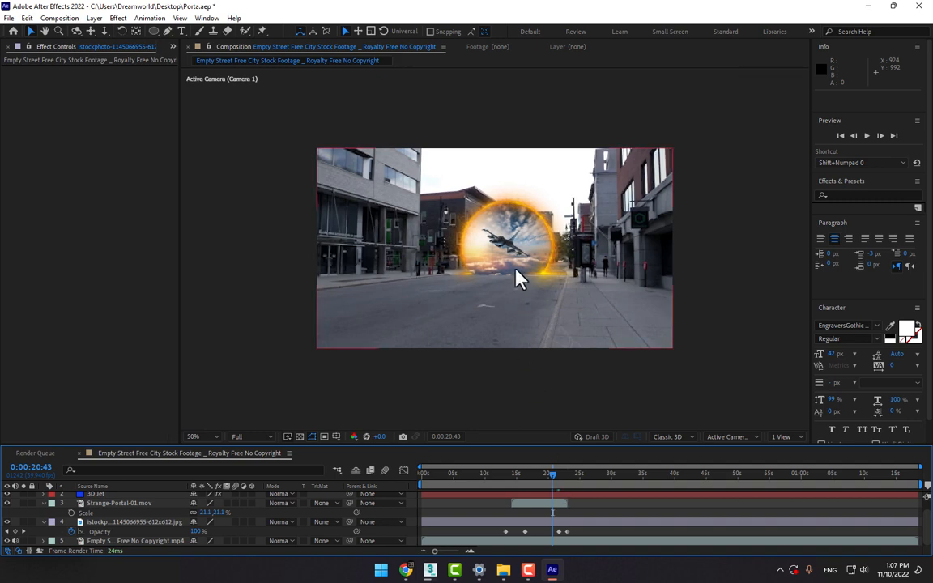
scroll(517, 277, up, 2)
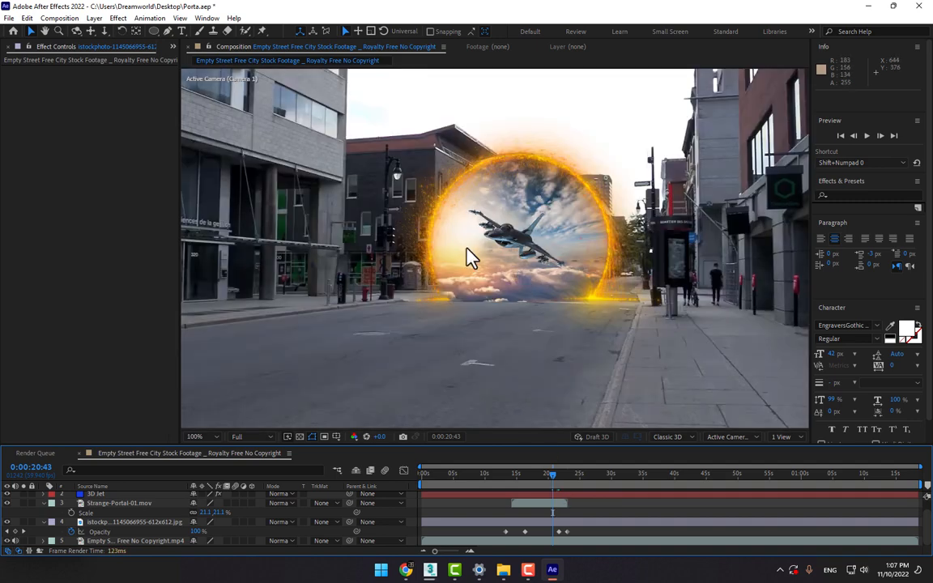
click(109, 503)
click(108, 523)
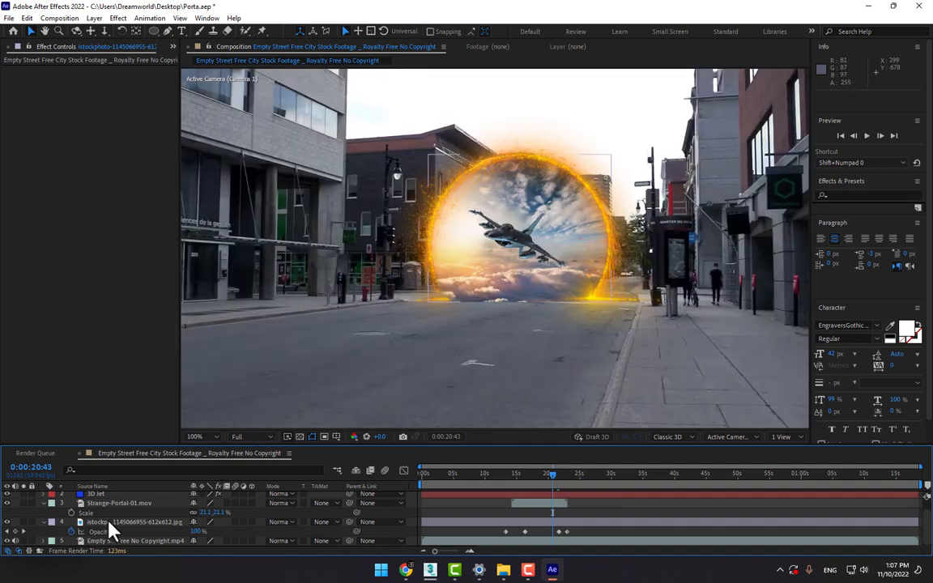
- Pre-compose the Camera 1 and 3D Jet layers into a composition named Jet, moving all attributes into it
scroll(109, 523, up, 1)
click(98, 496)
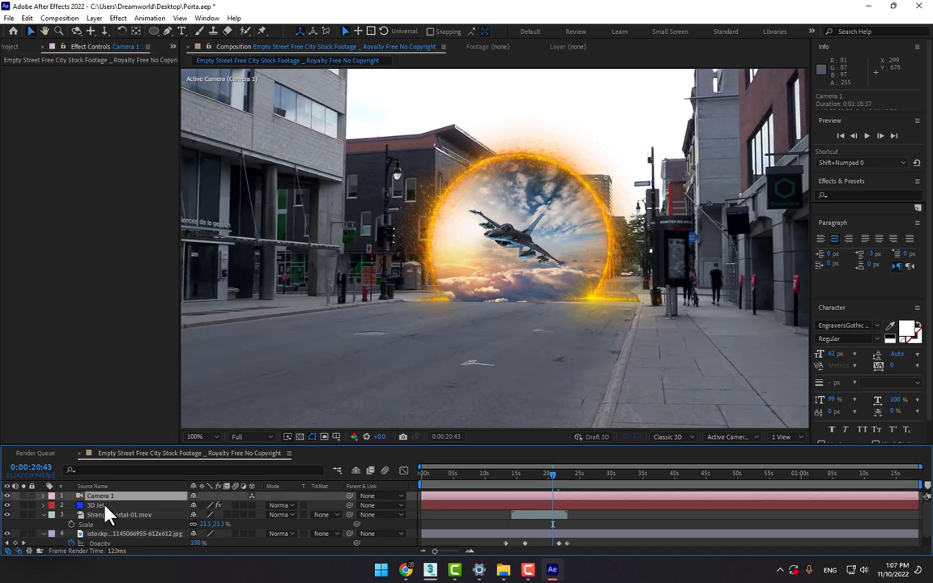
shift+click(104, 505)
right_click(105, 505)
click(152, 425)
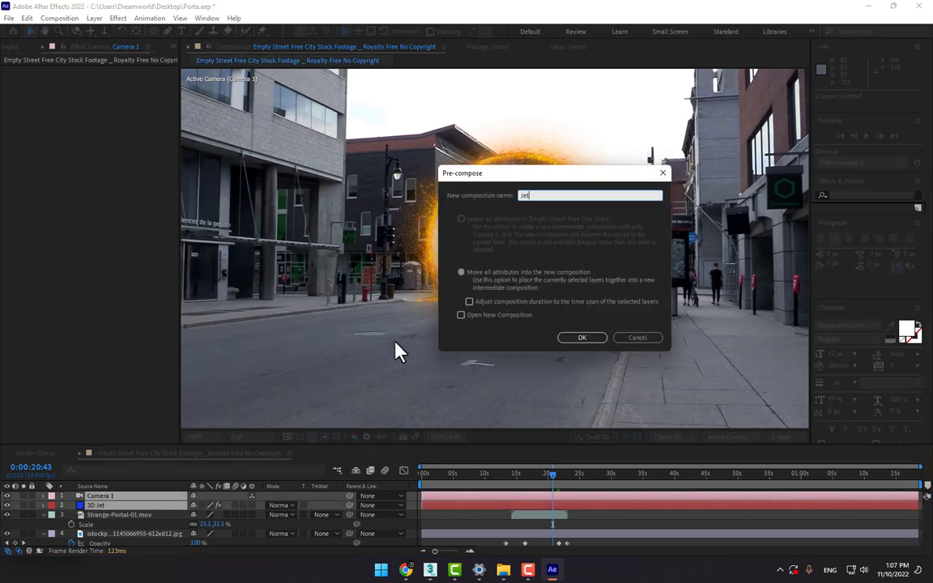
key(Return)
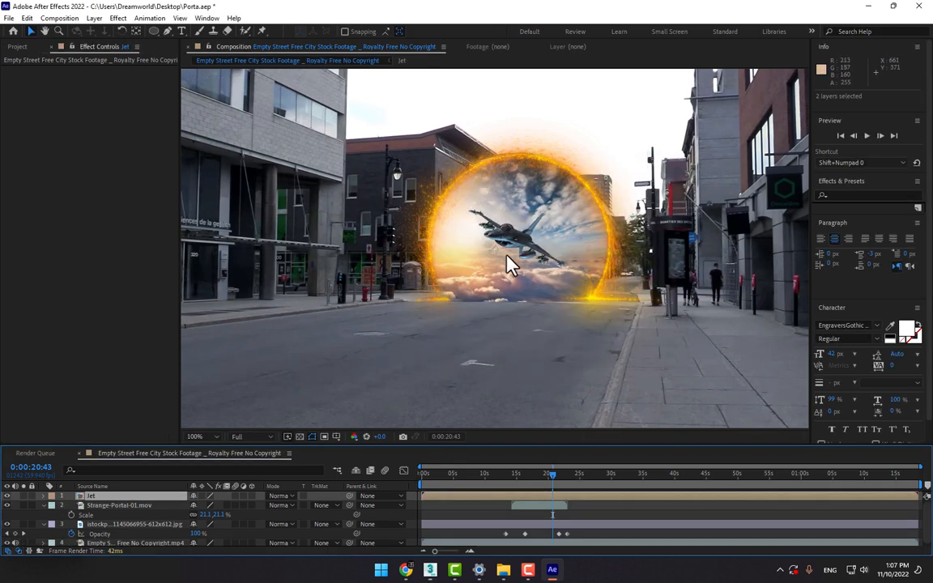
- With the Pen tool, draw a closed mask on the Jet layer along the portal ring's right edge and around the street area beyond it
scroll(507, 263, up, 2)
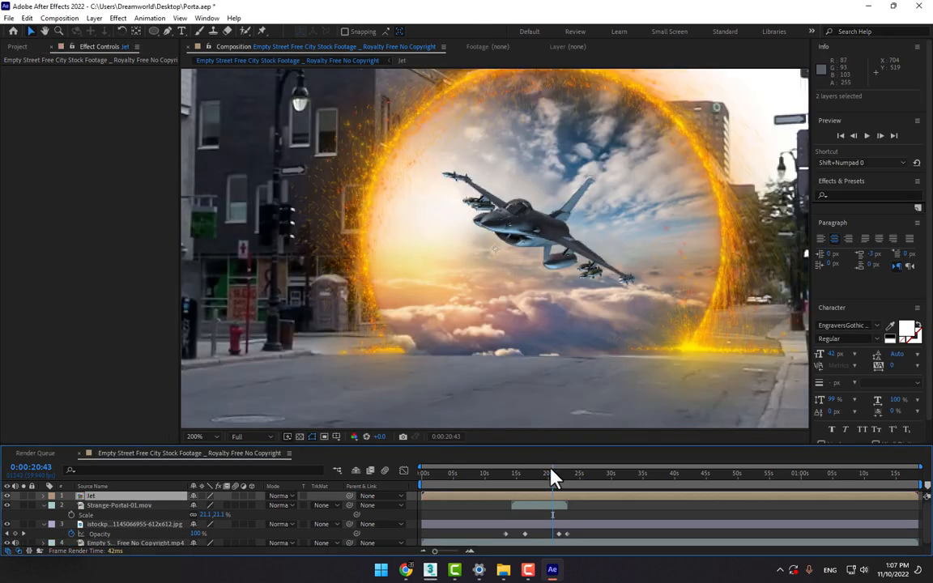
click(166, 32)
scroll(470, 158, down, 1)
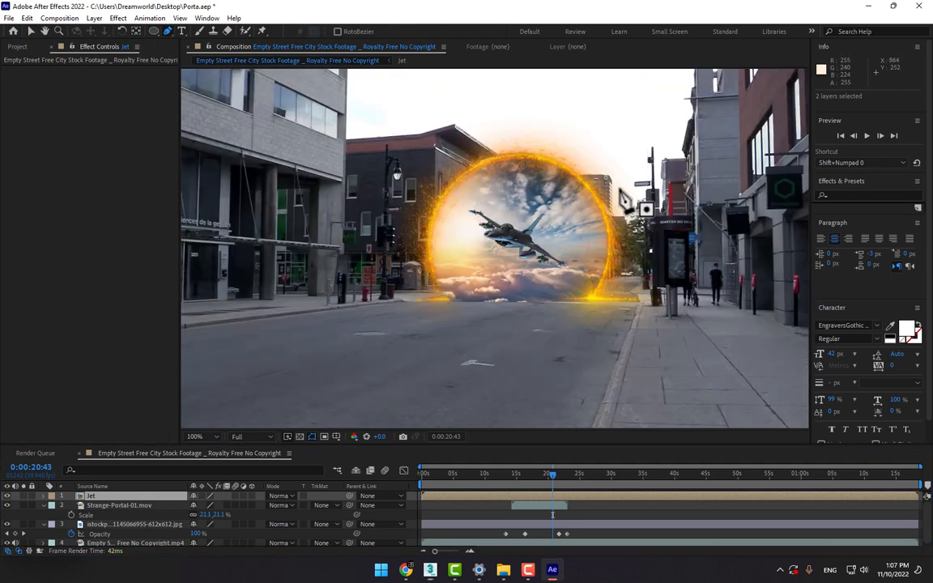
drag(616, 191, 568, 231)
scroll(542, 235, up, 1)
click(552, 176)
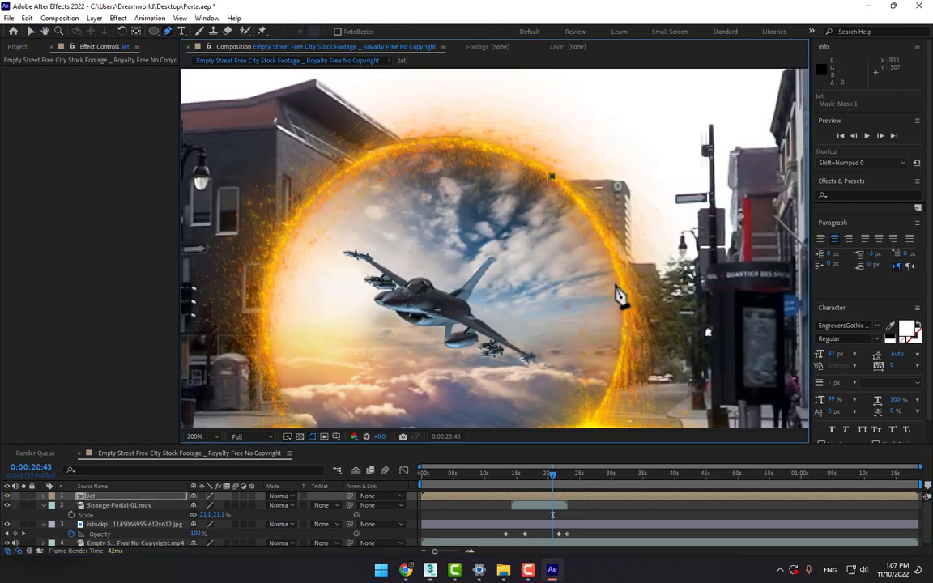
mouse_move(624, 330)
mouse_down()
mouse_move(612, 412)
mouse_move(637, 327)
mouse_up()
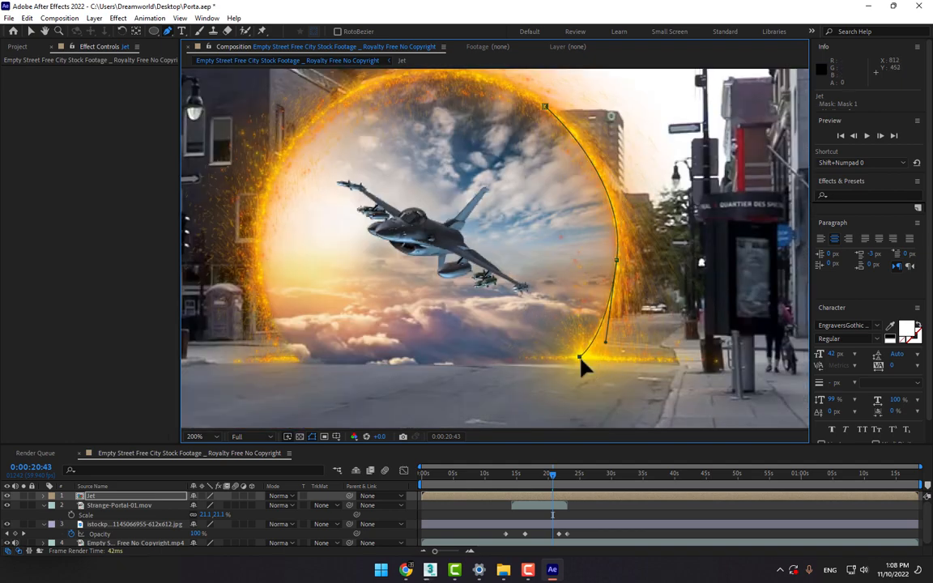
scroll(579, 357, down, 2)
click(630, 290)
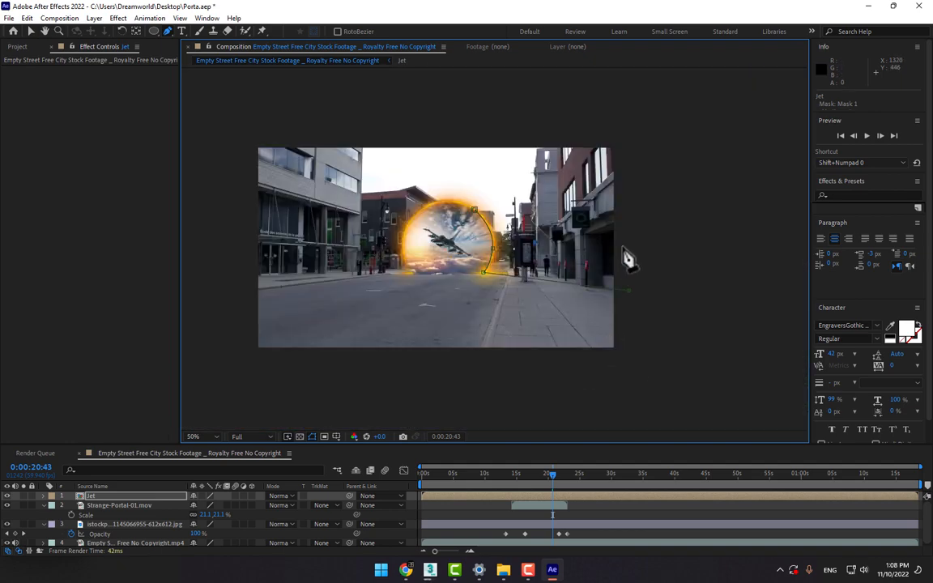
click(615, 152)
click(474, 210)
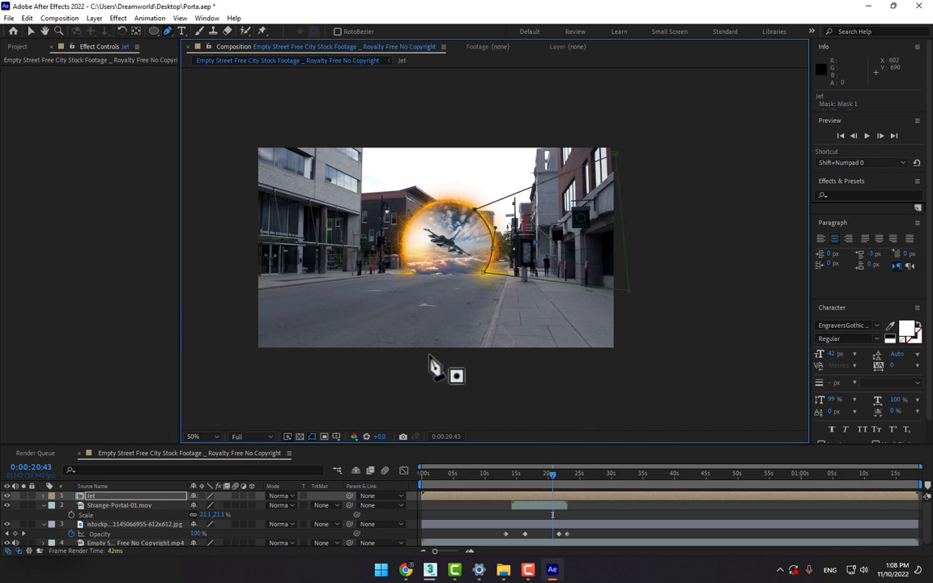
- Invert the Jet layer's mask and set its feather to 17 pixels
key(m)
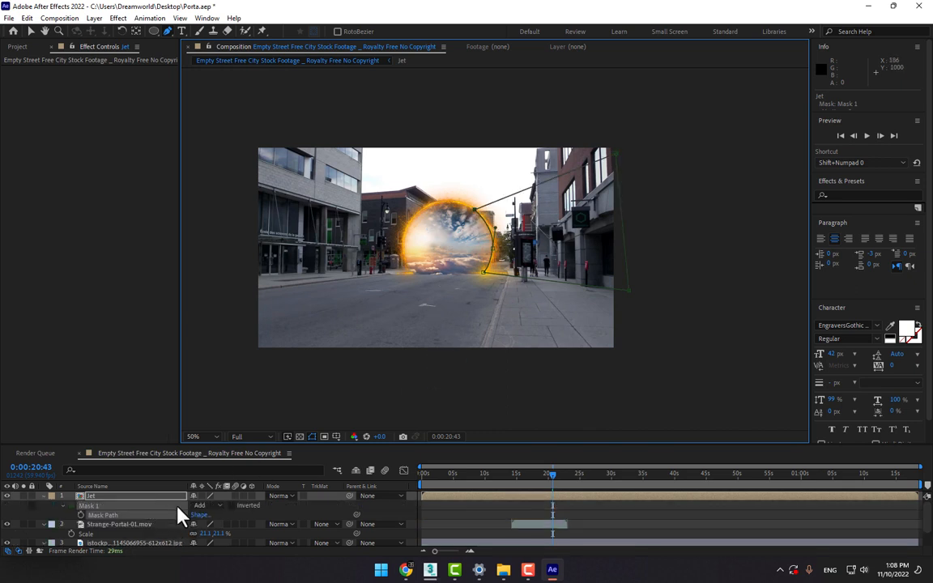
click(231, 505)
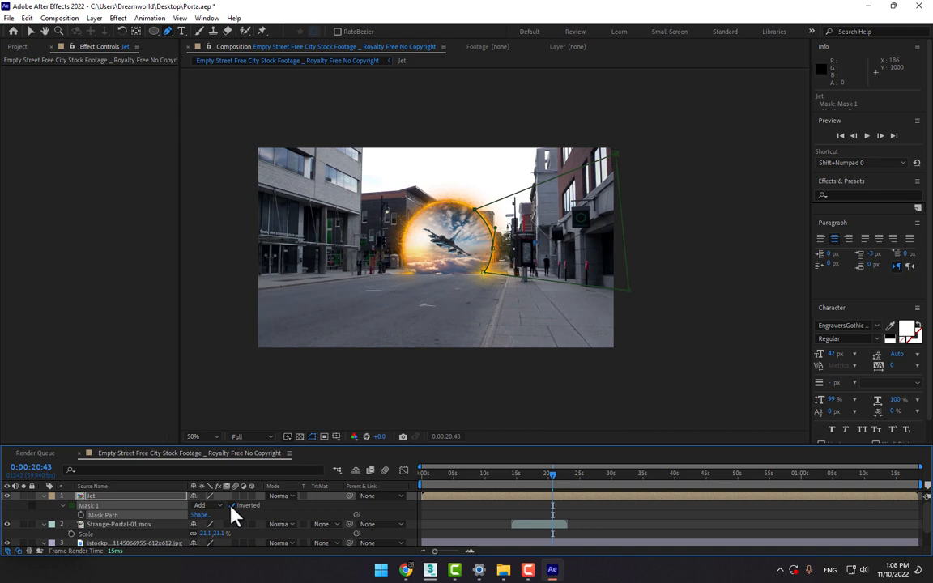
key(m)
key(m)
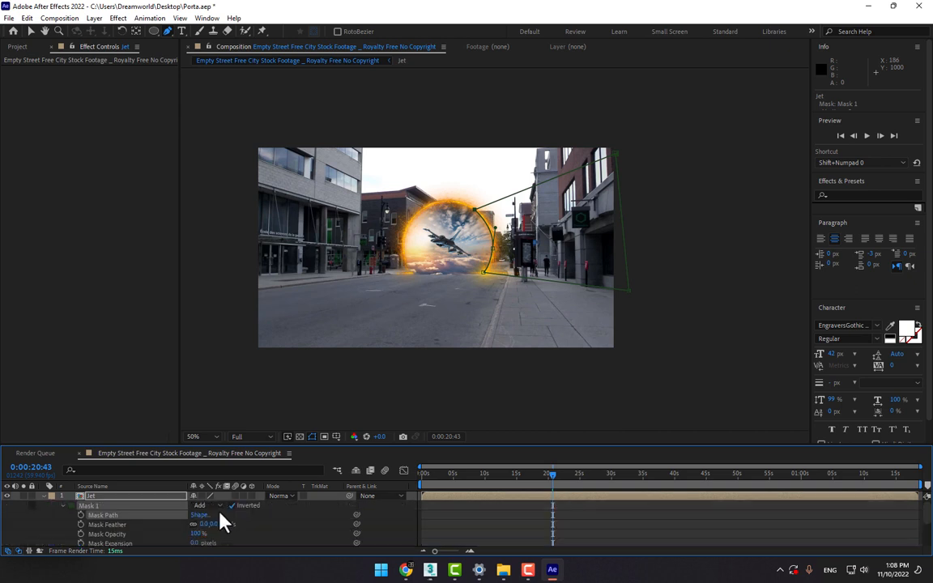
drag(217, 522, 227, 523)
scroll(447, 279, up, 1)
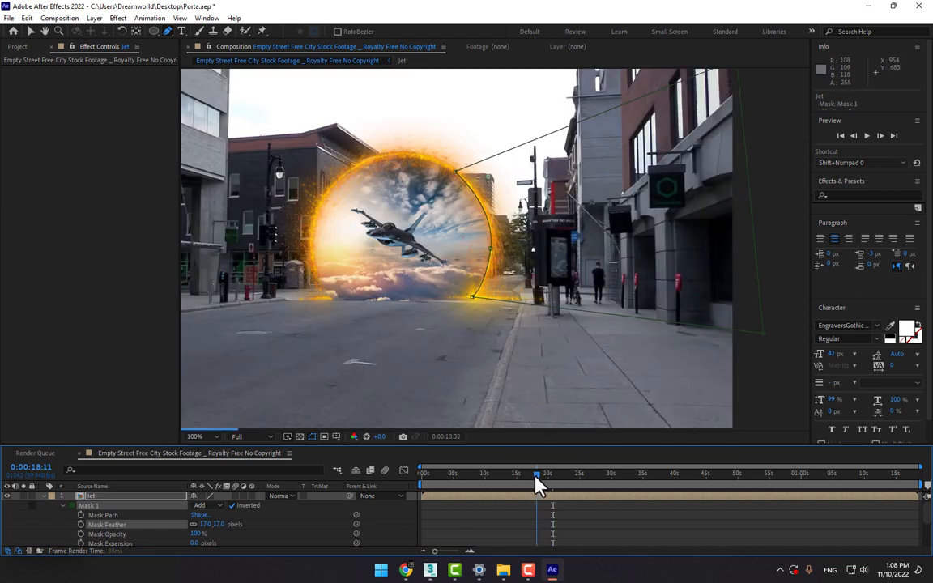
- Move the keyframe that starts the sky image's opacity fade-out to 0:00:20:22
drag(536, 475, 560, 480)
scroll(487, 366, down, 1)
scroll(458, 523, down, 2)
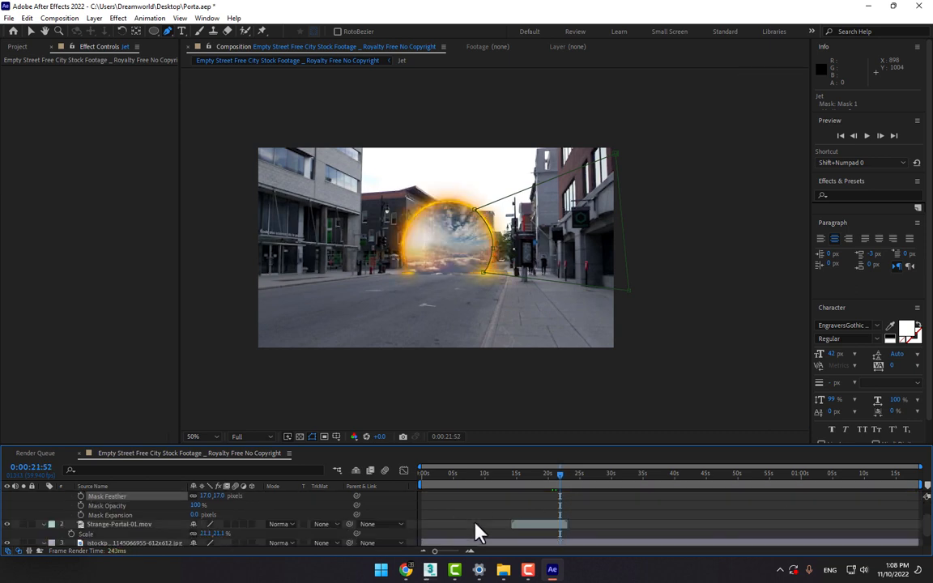
click(518, 525)
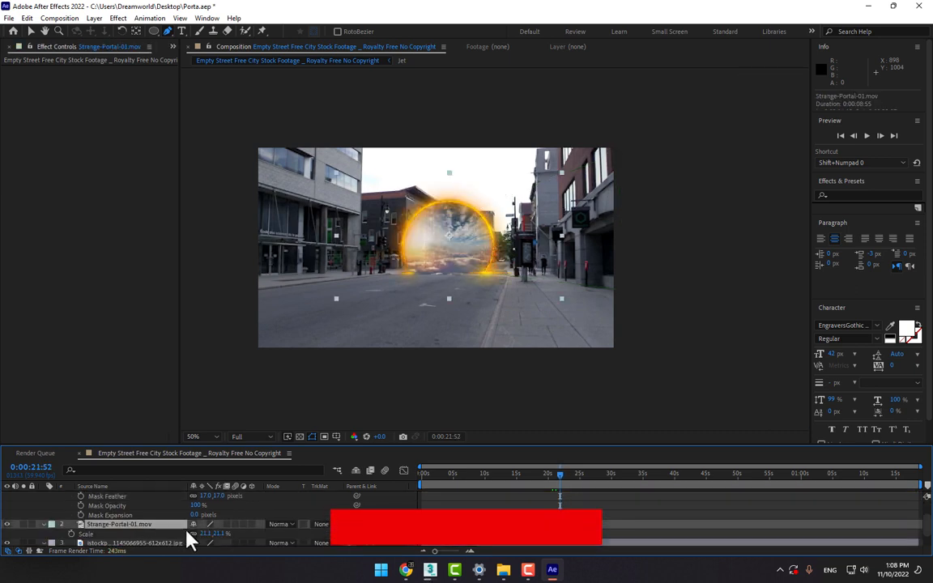
click(152, 544)
scroll(508, 500, down, 1)
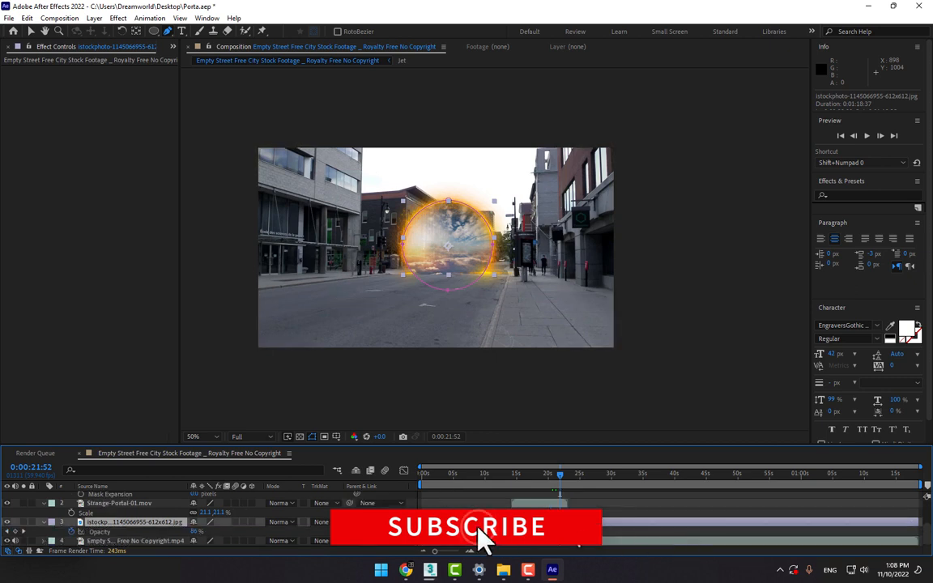
drag(555, 534, 554, 534)
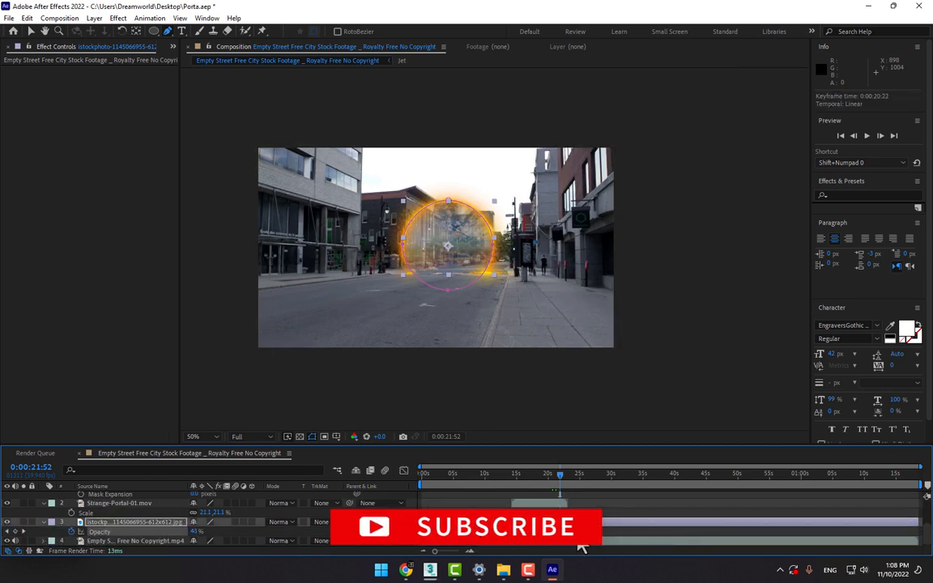
- Scrub through the portal's opening, open the Jet composition and go to the jet's exit at 0:00:21:31
drag(539, 475, 508, 503)
click(591, 501)
scroll(549, 504, up, 1)
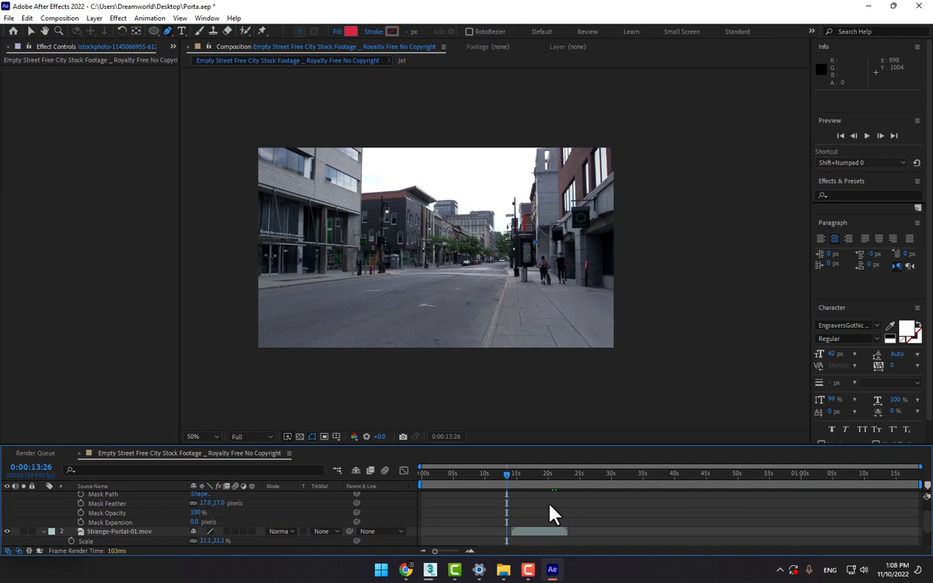
scroll(550, 504, up, 1)
click(119, 497)
double_click(134, 497)
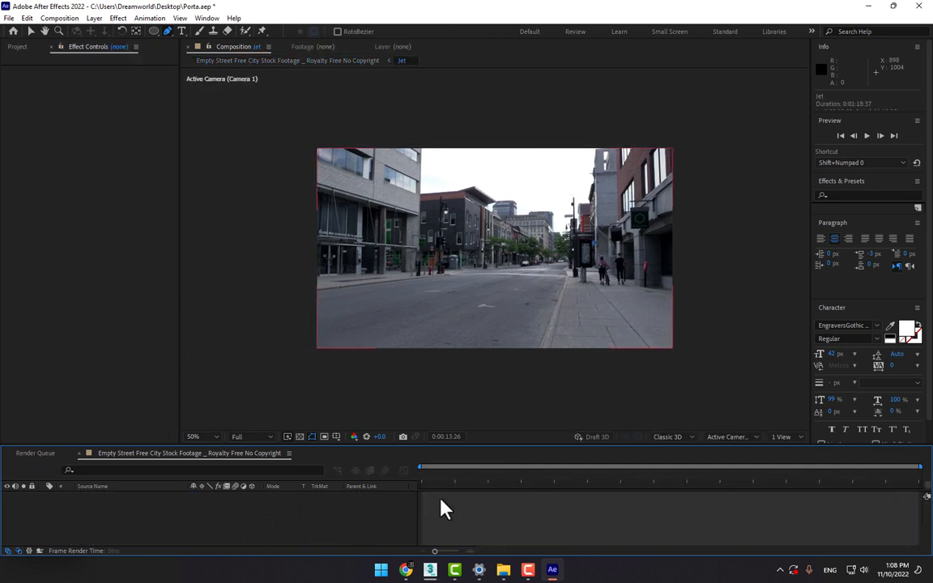
drag(501, 476, 559, 481)
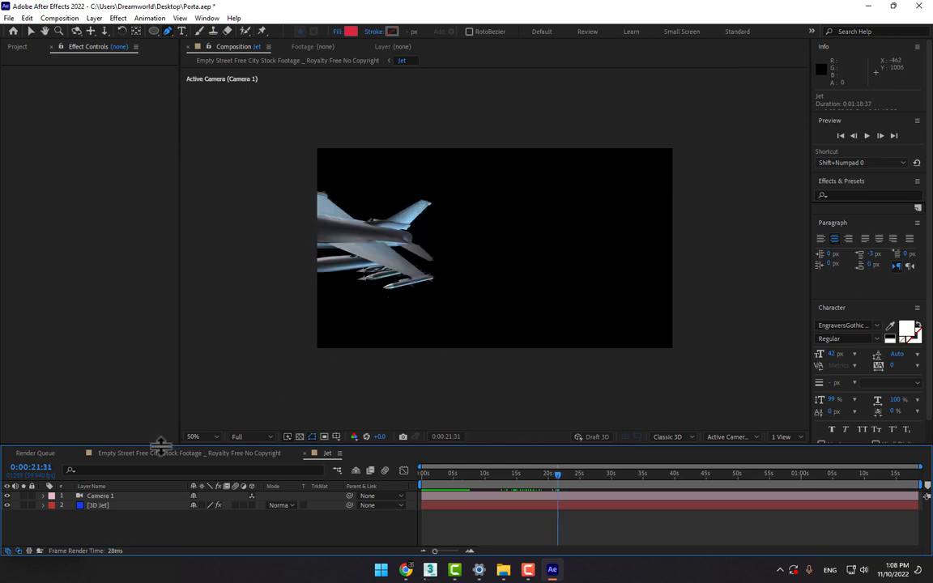
- Rotate the 3D Jet's additional lighting to X 57°, Y 32° and Z -17° in the Element render settings
click(120, 505)
scroll(97, 324, down, 3)
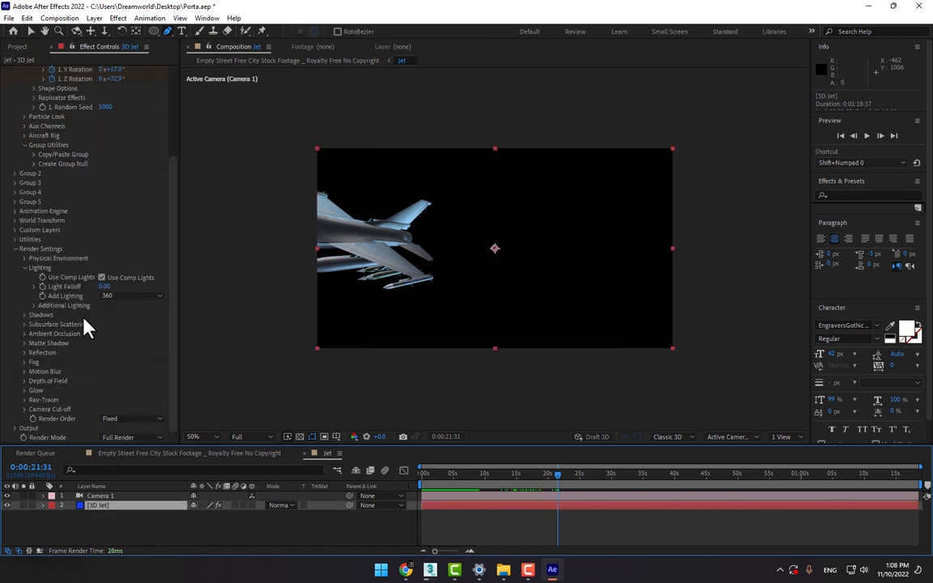
click(34, 306)
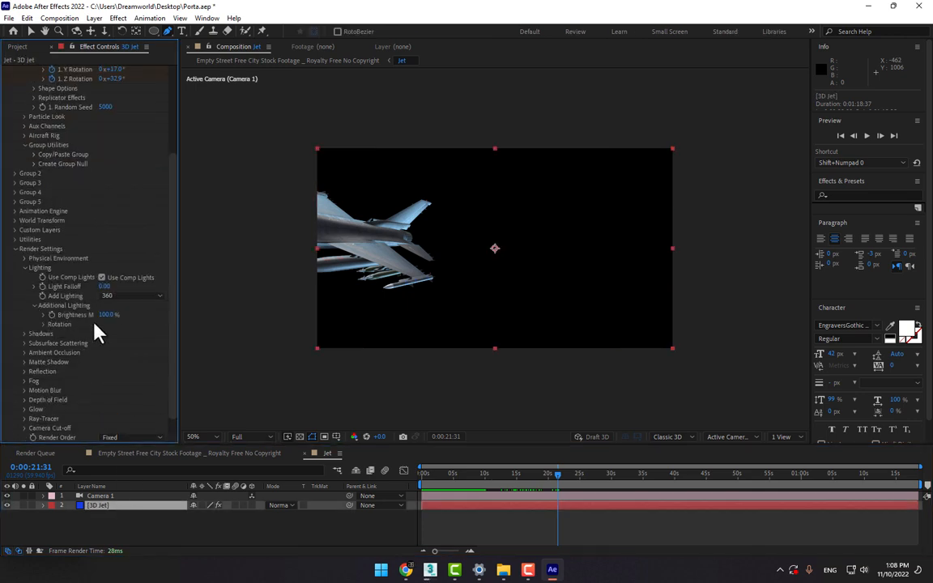
click(43, 324)
drag(117, 334, 105, 352)
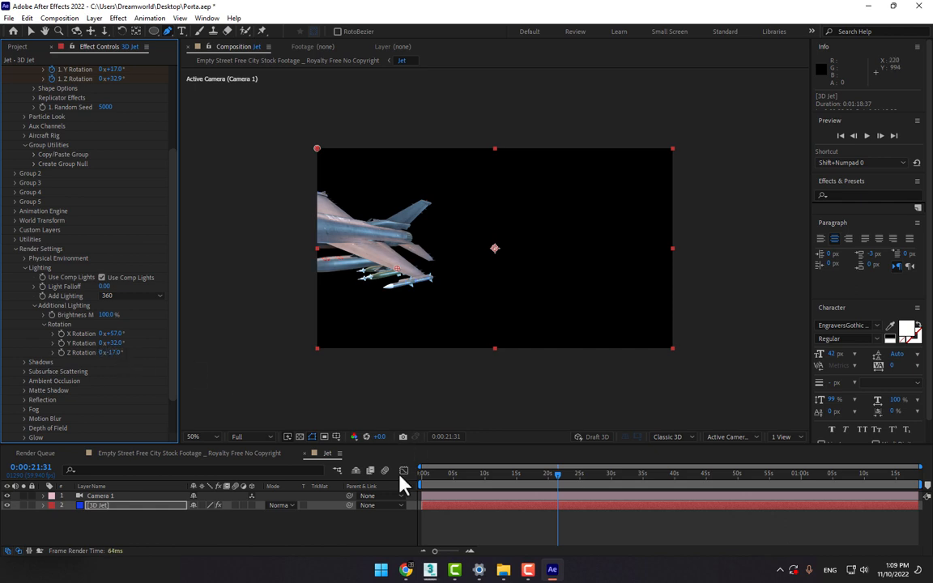
click(390, 544)
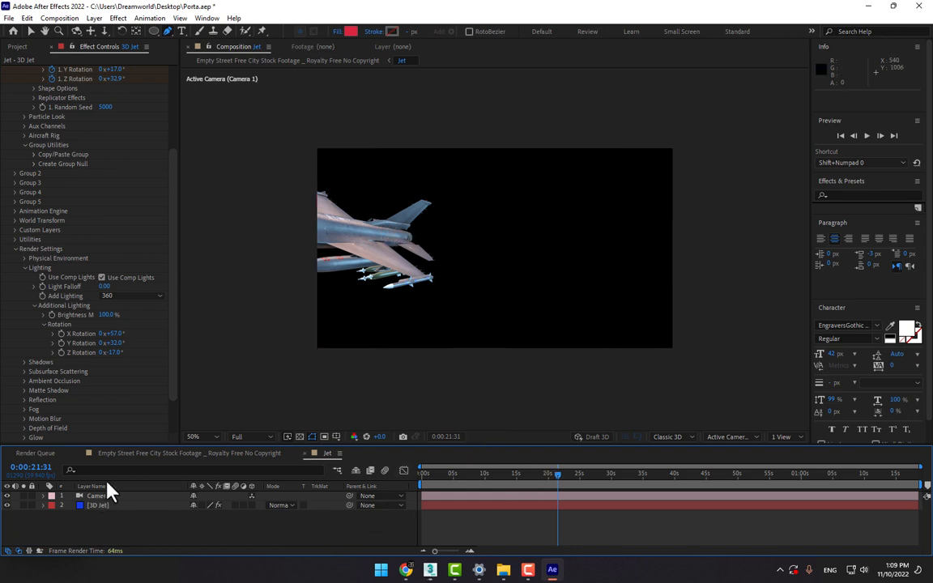
- Turn on motion blur in the 3D Jet's Element render settings
scroll(97, 393, down, 3)
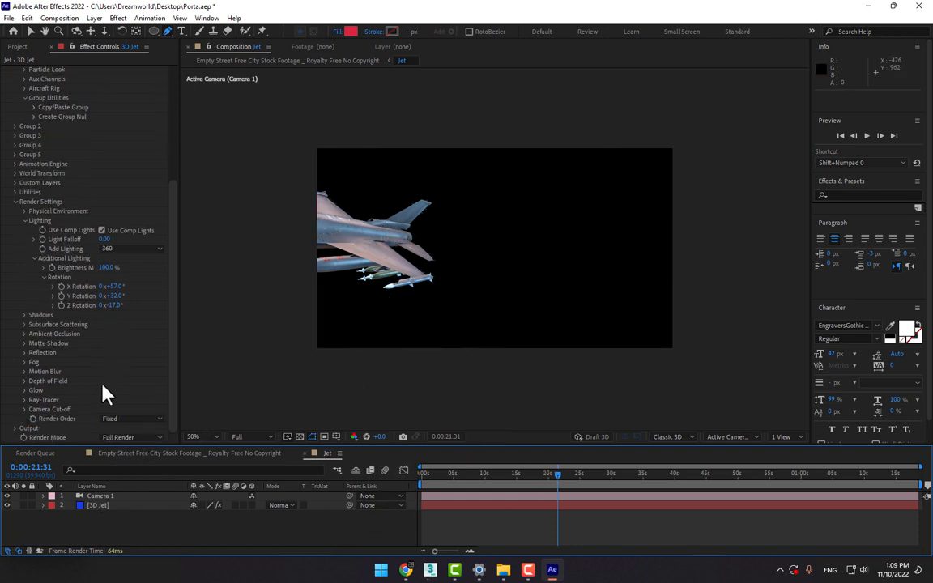
click(25, 372)
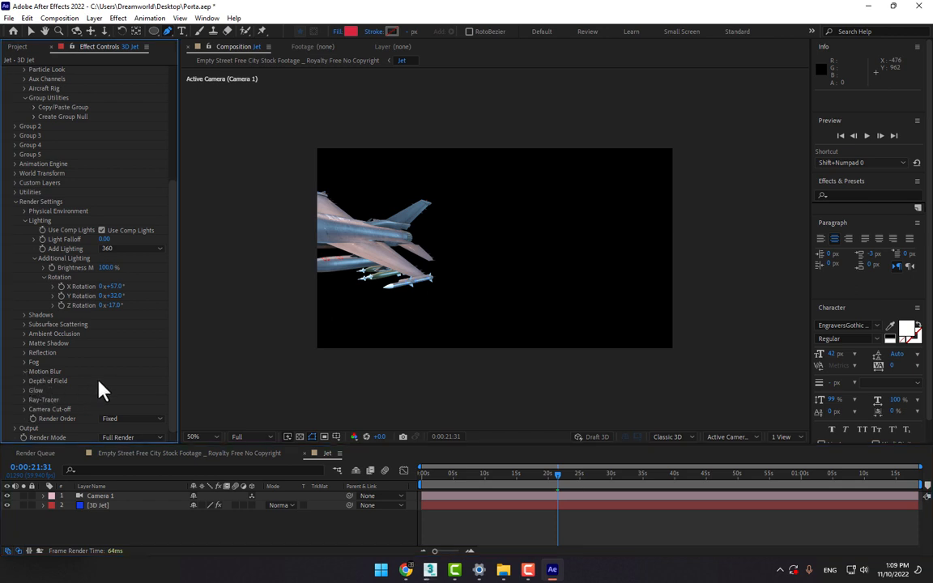
click(130, 380)
click(126, 406)
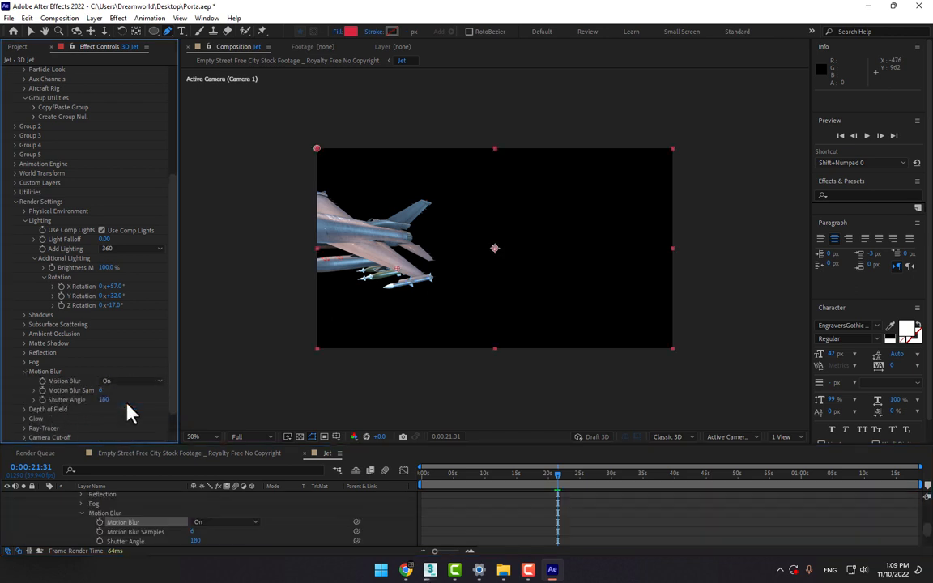
- Return to the street footage composition and collapse the properties of the jet, portal and sky image layers
click(116, 455)
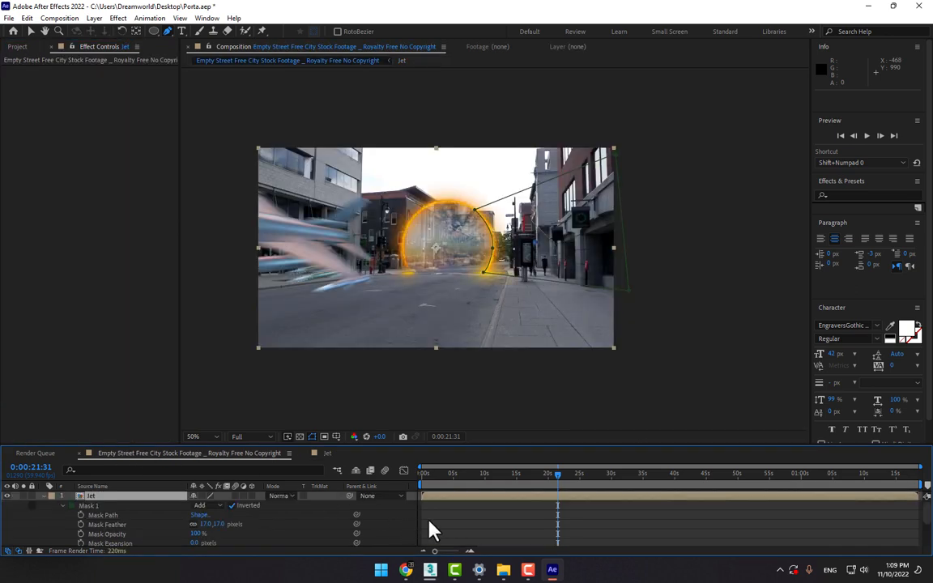
click(473, 529)
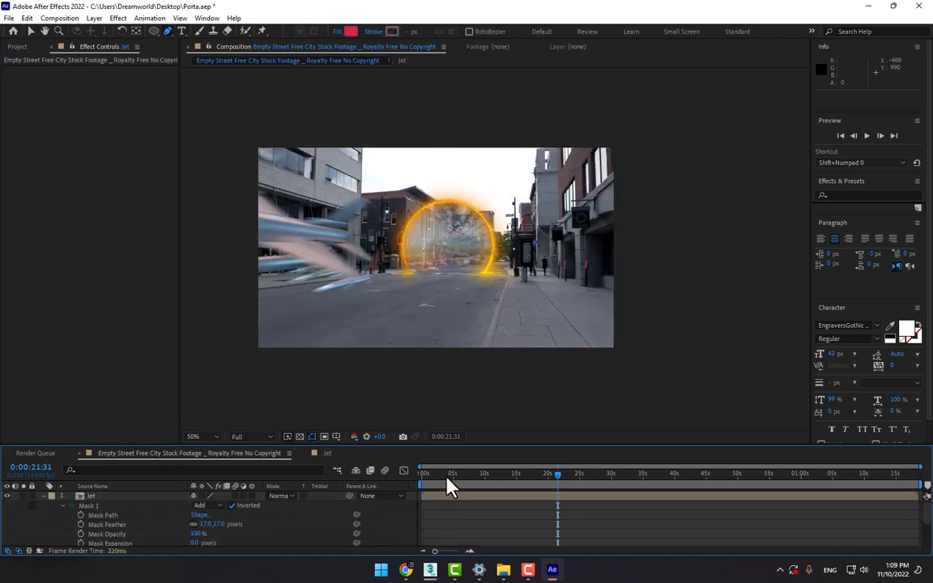
click(45, 496)
click(45, 506)
click(44, 515)
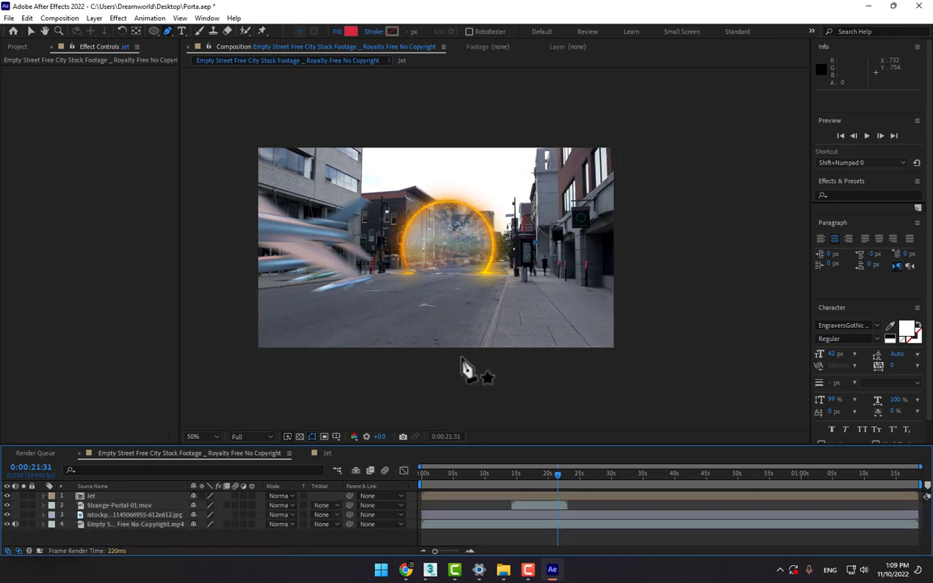
- Add a new adjustment layer above all layers in the street footage composition
right_click(396, 539)
mouse_move(425, 398)
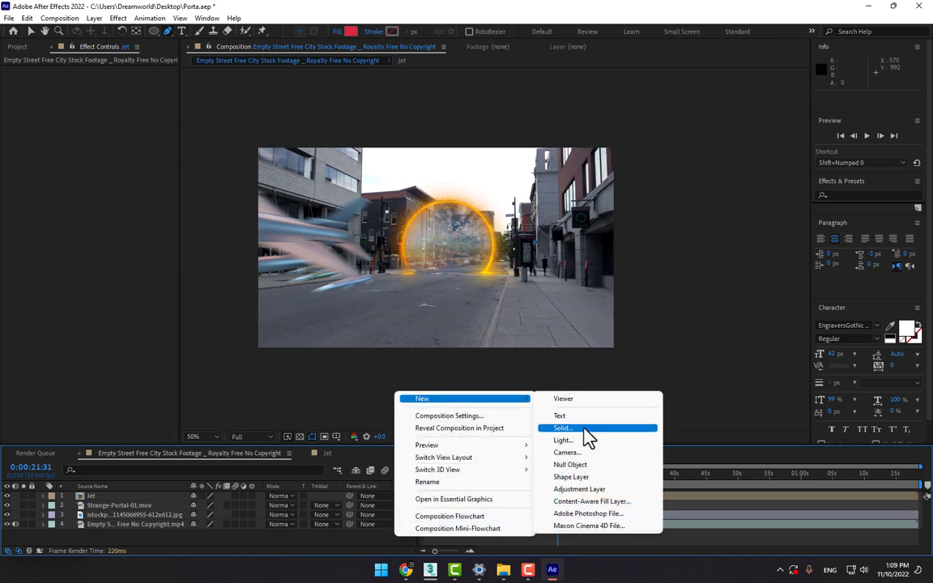
click(582, 489)
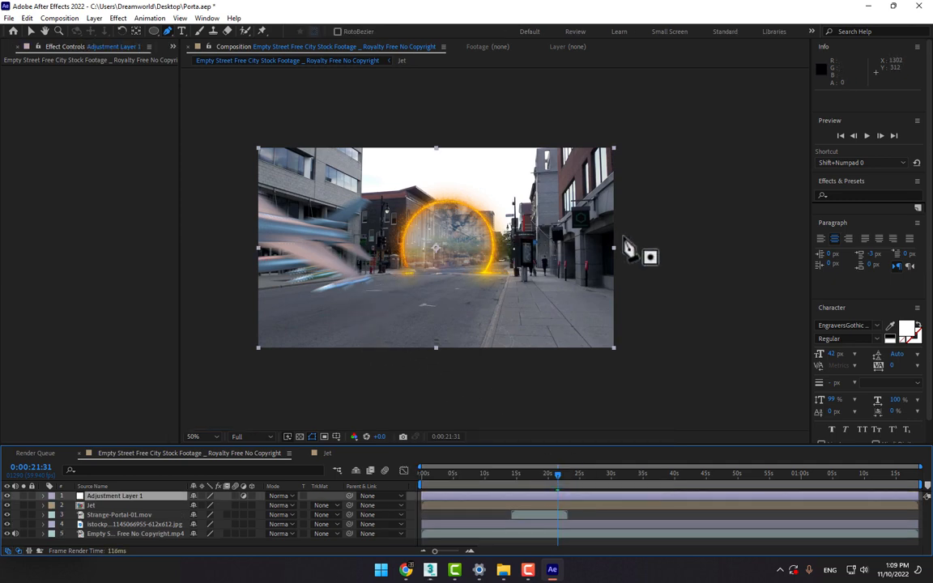
- Apply the uni.Heatwave effect to the adjustment layer and move its two control points to just behind the jet and inside the portal
click(863, 194)
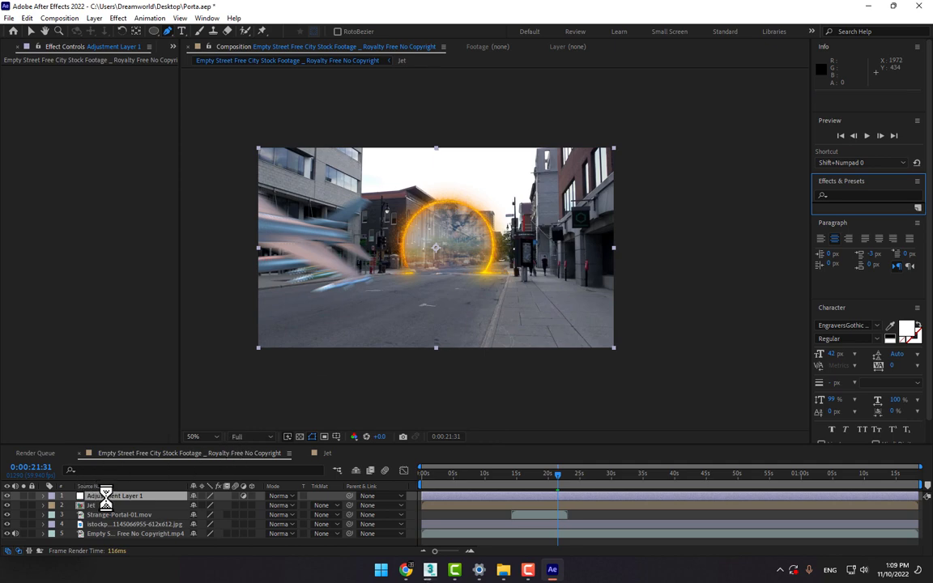
click(100, 503)
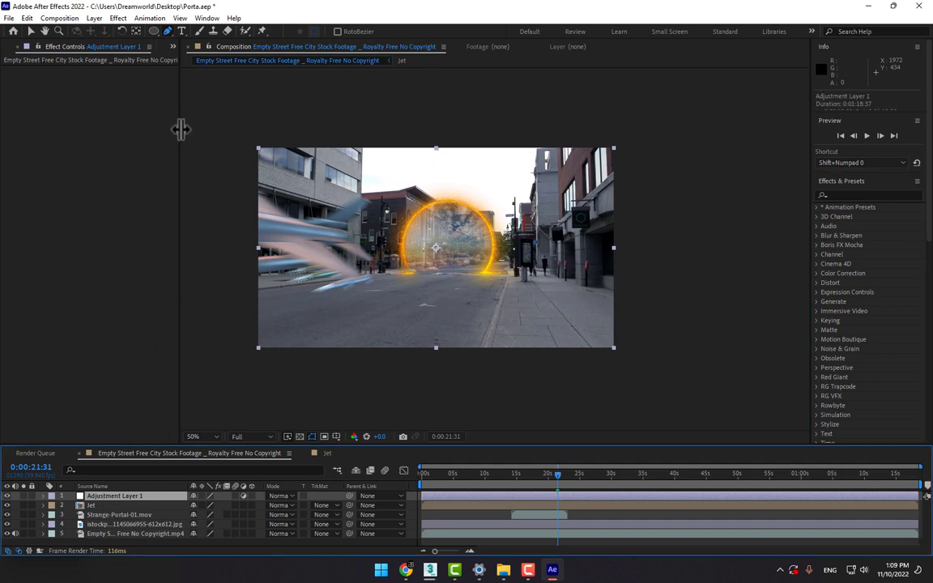
click(119, 19)
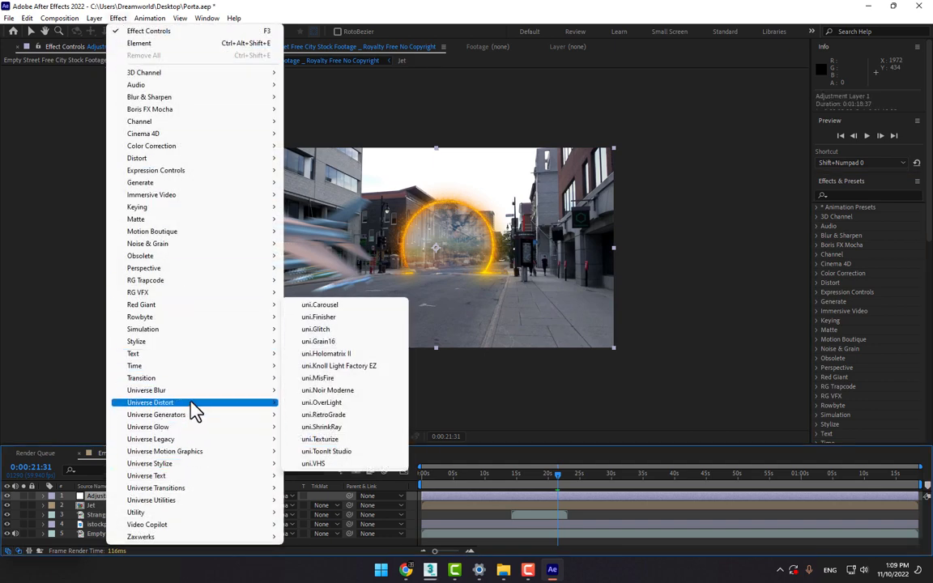
mouse_move(191, 404)
click(348, 415)
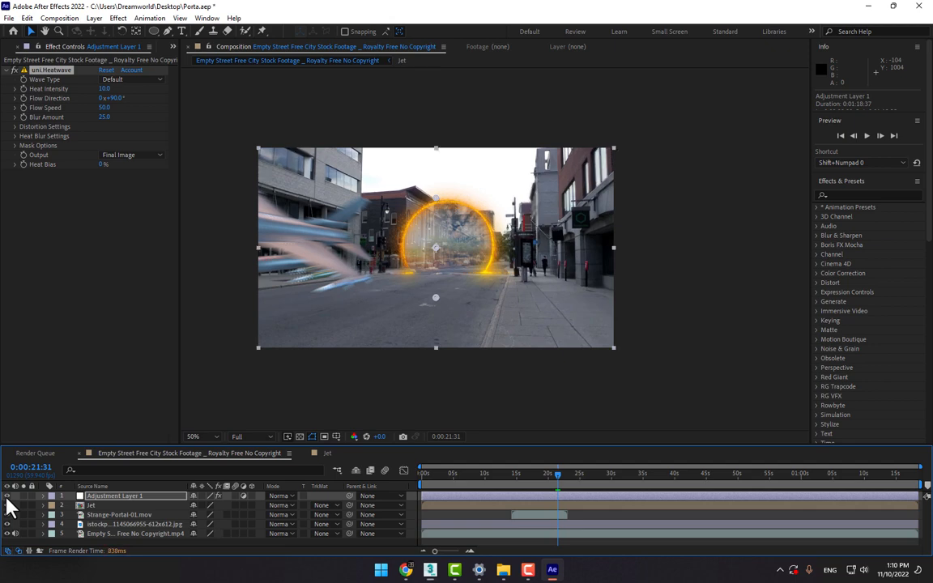
drag(428, 295, 357, 238)
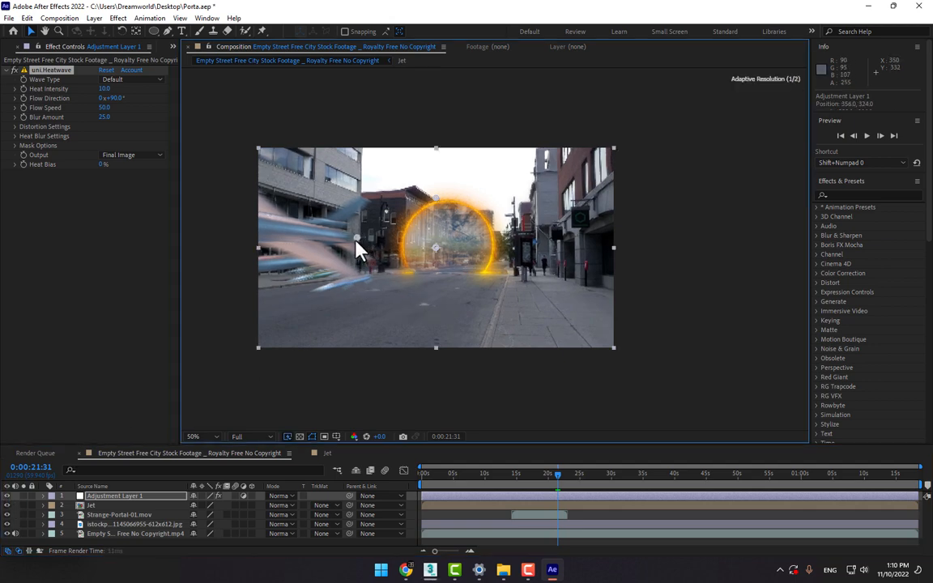
drag(427, 225, 416, 250)
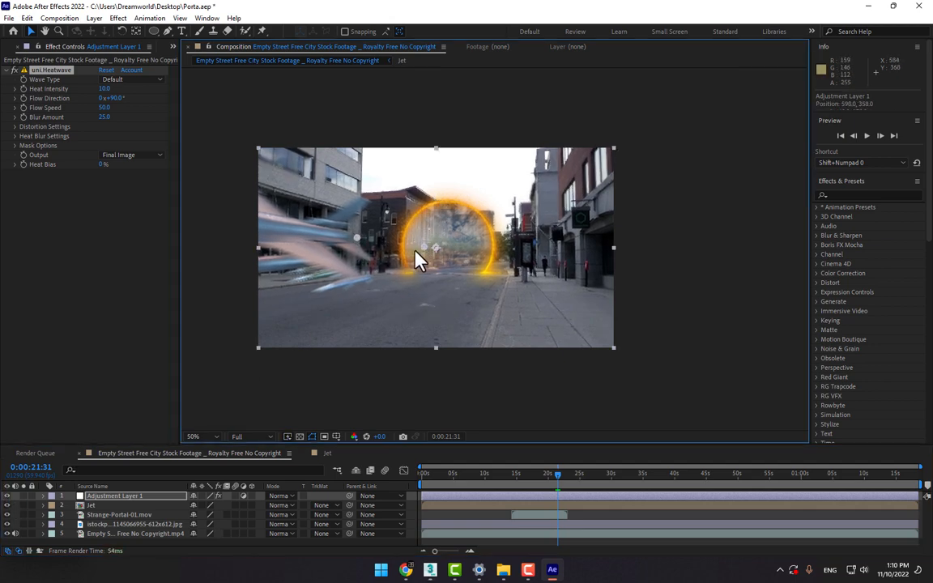
- Set the Heatwave effect's Wave Type to Billowed and its Heat Intensity to 31
click(122, 81)
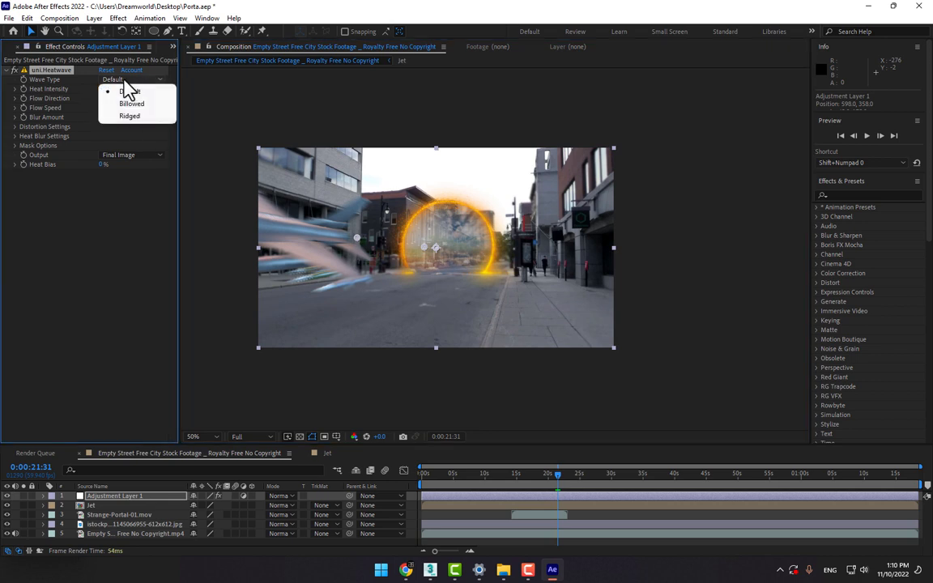
click(140, 105)
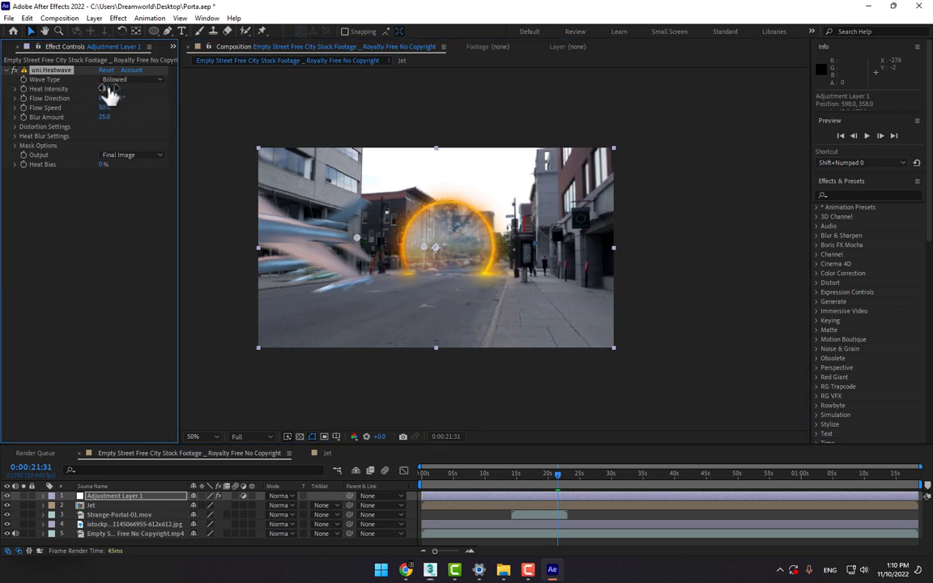
drag(104, 88, 117, 88)
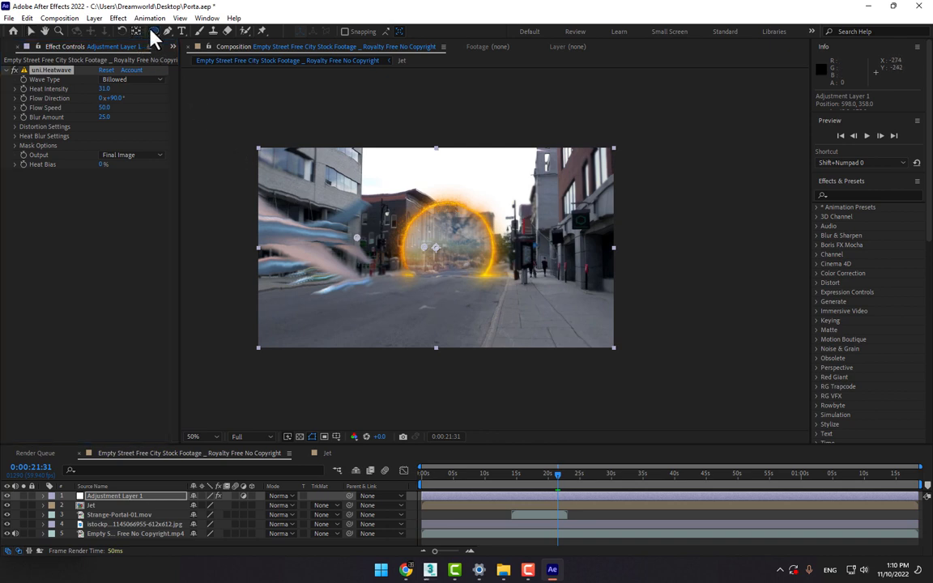
- At 0:00:21:30, draw an elliptical mask about 432 × 96 px on the adjustment layer, from the jet's tail across the portal
drag(154, 31, 204, 62)
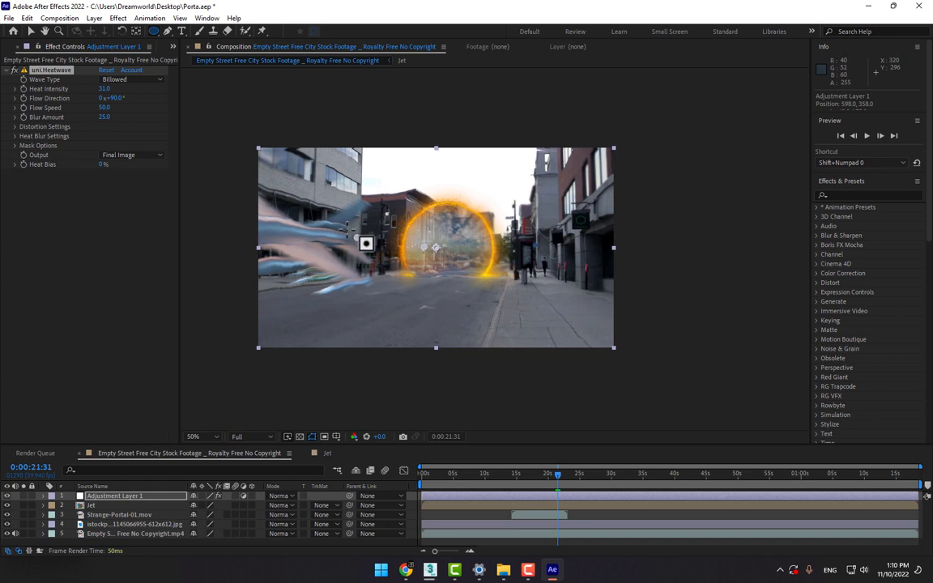
click(532, 491)
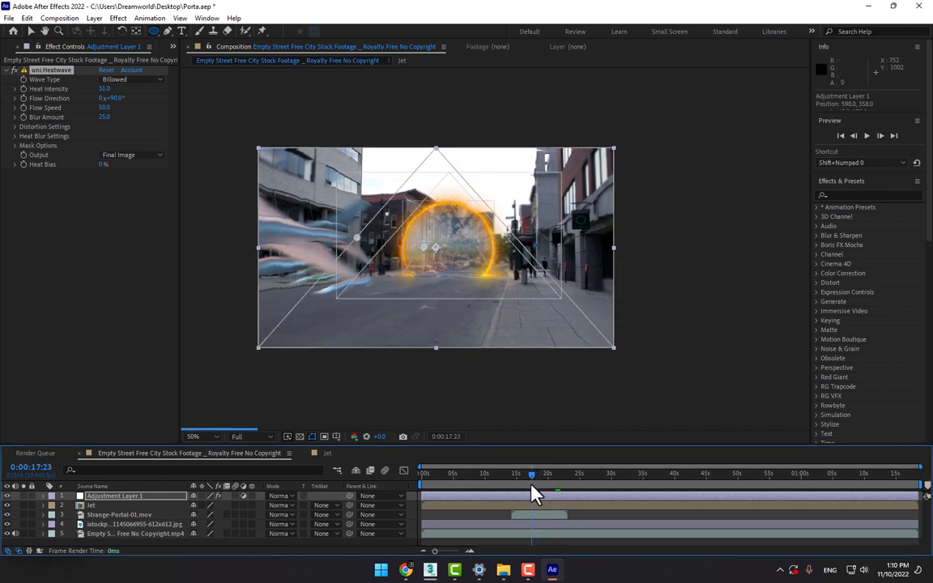
drag(532, 484, 557, 484)
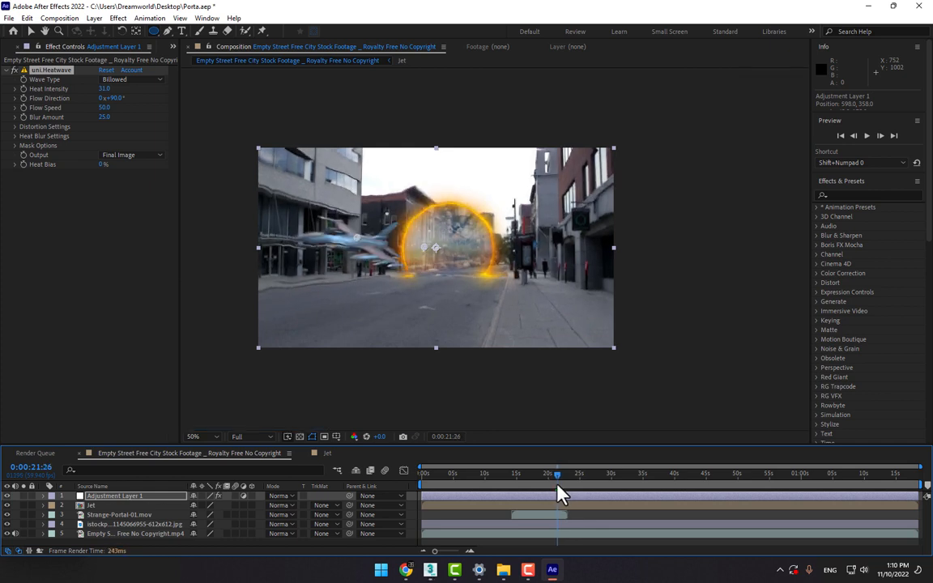
key(Page_Down)
key(Page_Down)
key(Page_Down)
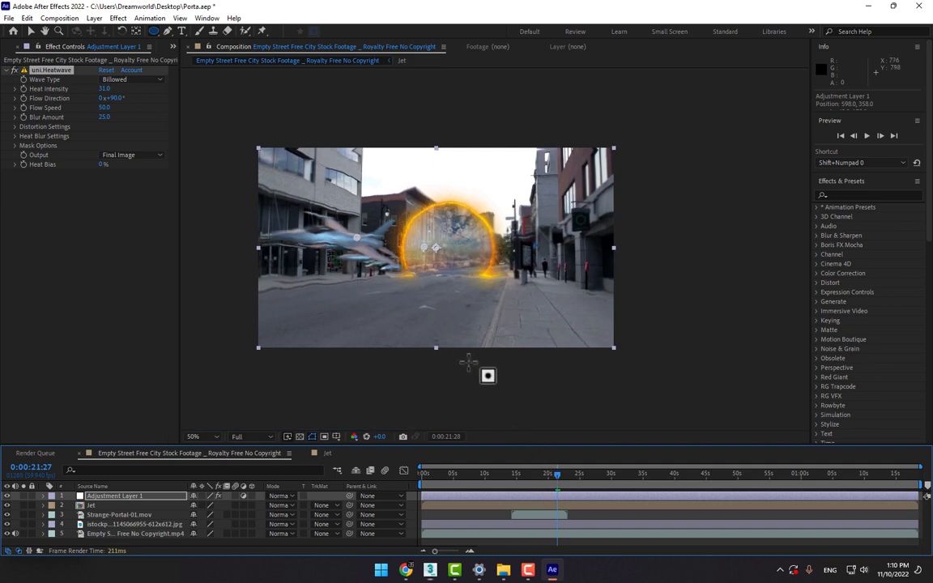
key(Page_Down)
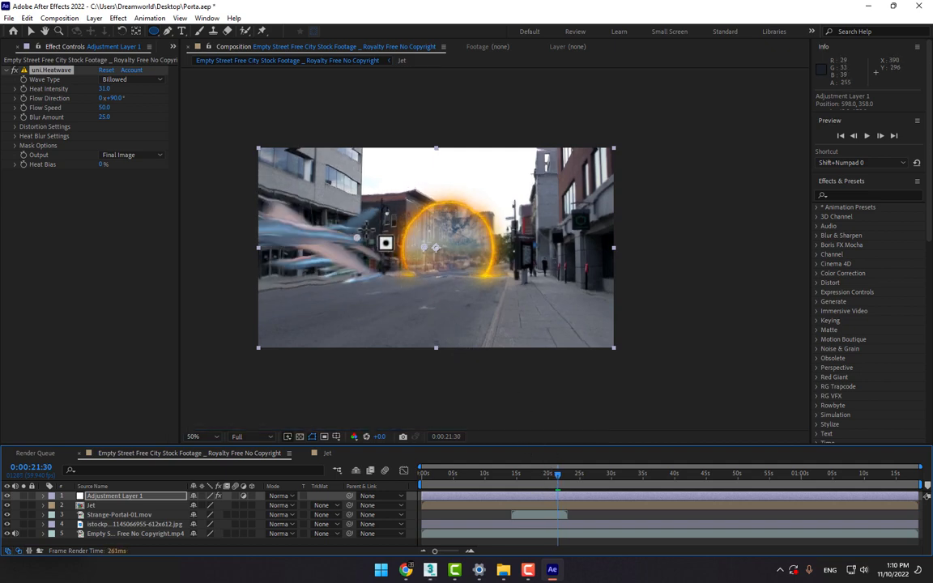
drag(361, 228, 482, 255)
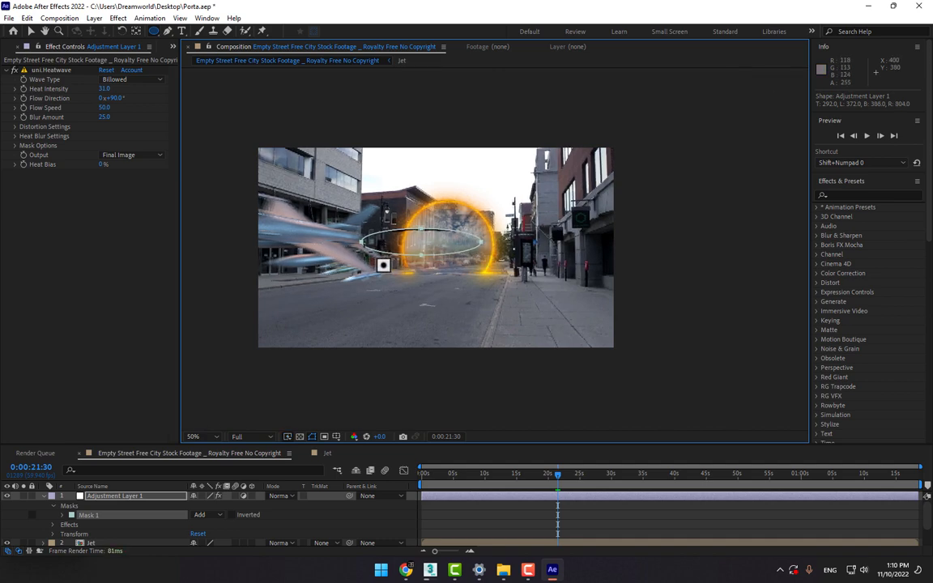
- Reshape the elliptical mask so it reaches into the jet's tail and extends to the portal's far edge
click(31, 31)
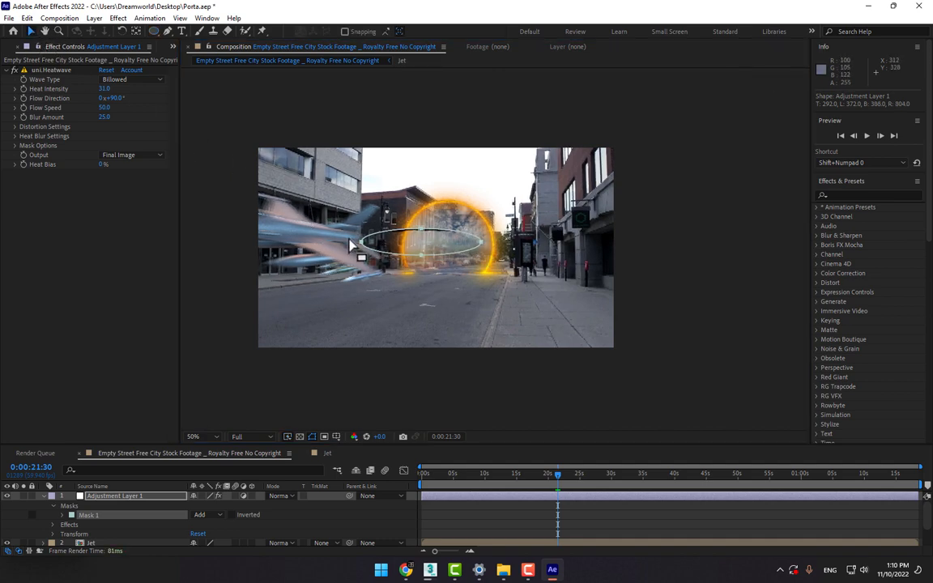
drag(361, 240, 337, 236)
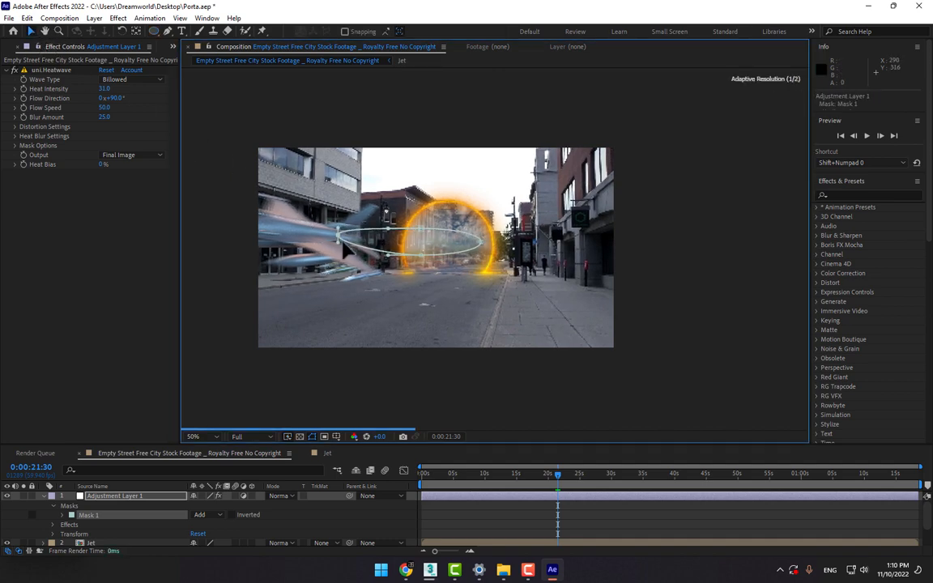
mouse_move(420, 228)
mouse_down()
mouse_move(419, 218)
mouse_move(422, 268)
mouse_move(419, 227)
mouse_move(418, 235)
mouse_up()
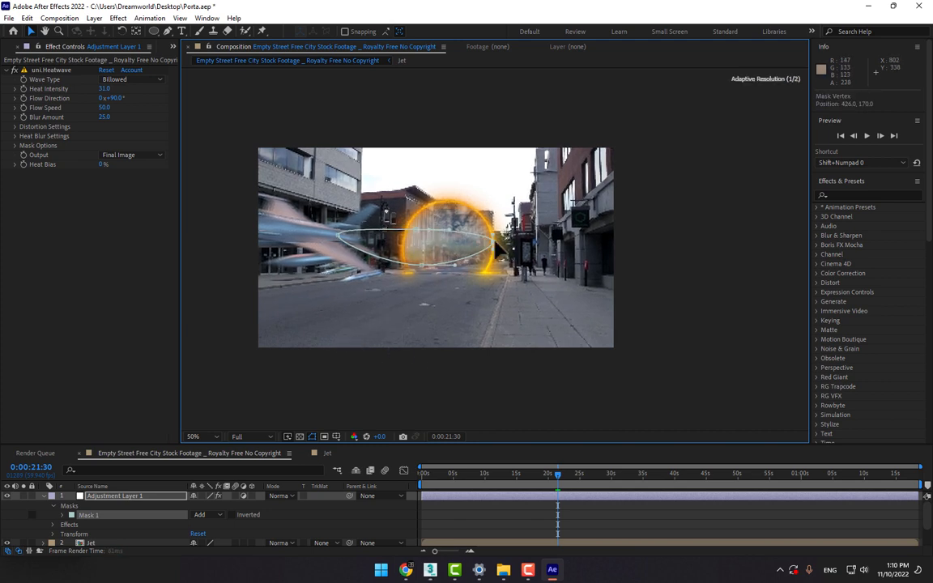
- Reveal the adjustment layer's Mask Path and shift the whole mask to the right side of the portal
click(122, 496)
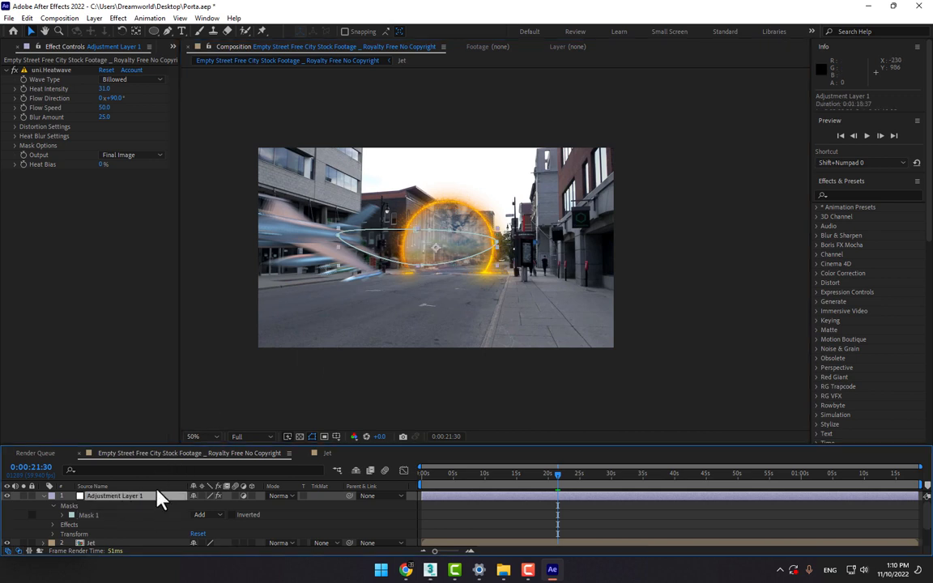
key(m)
click(108, 515)
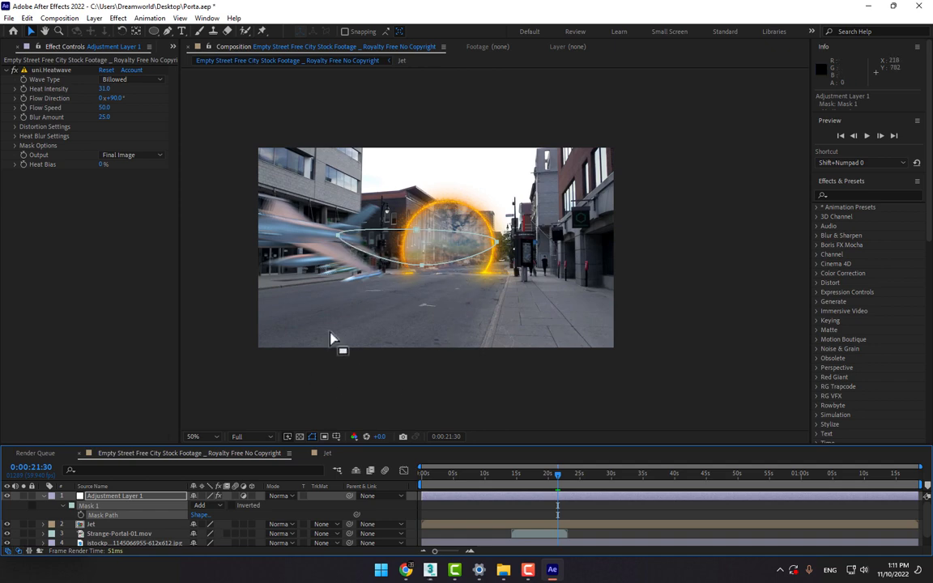
drag(339, 241, 486, 246)
- At 0:00:20:22, shrink the mask to a small shape behind the emerging jet and enable Mask Path keyframing
drag(556, 475, 547, 475)
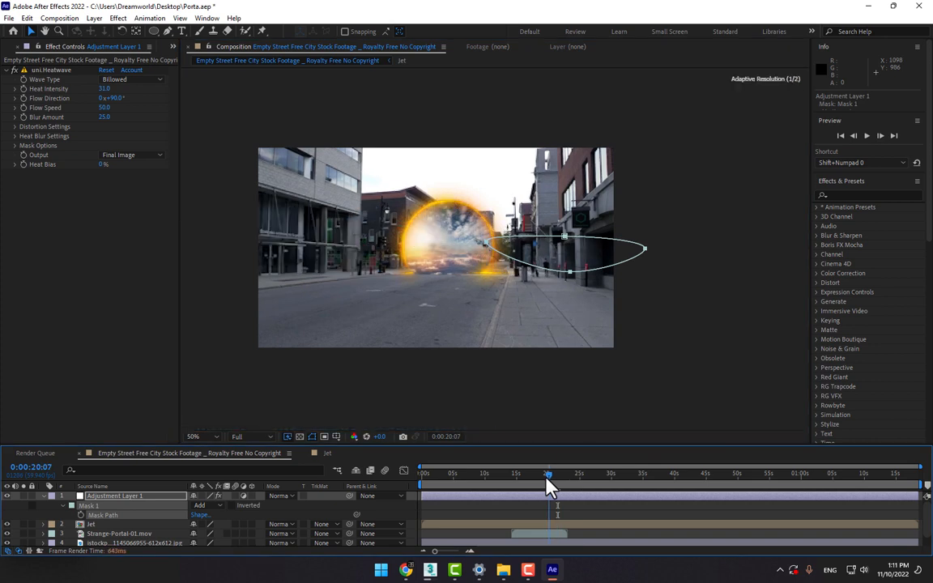
drag(549, 486, 551, 485)
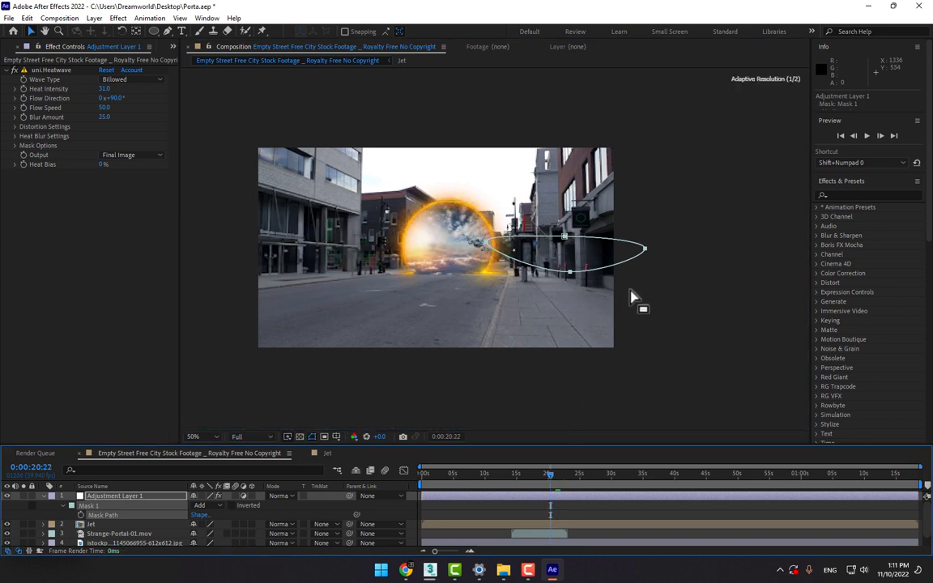
drag(648, 258, 607, 251)
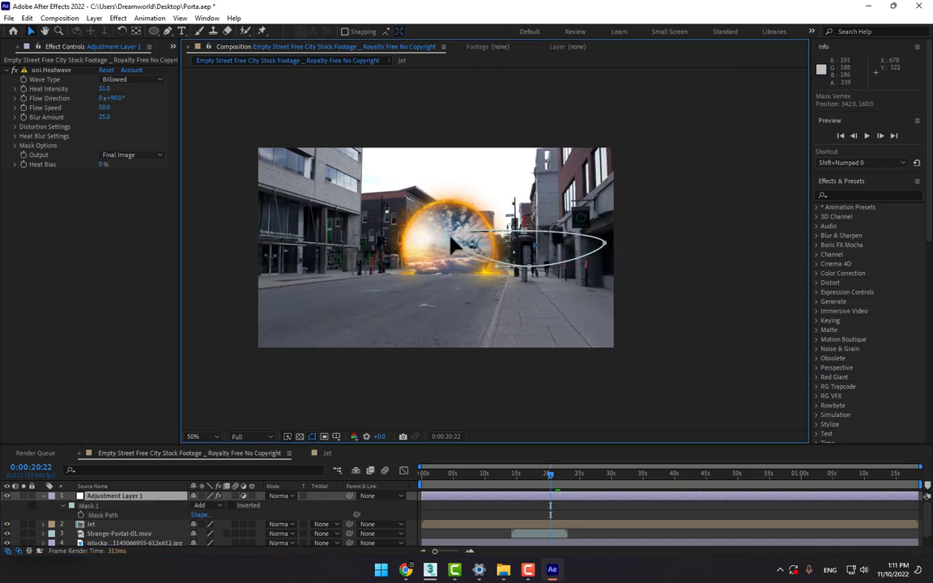
drag(529, 266, 511, 249)
drag(609, 247, 488, 238)
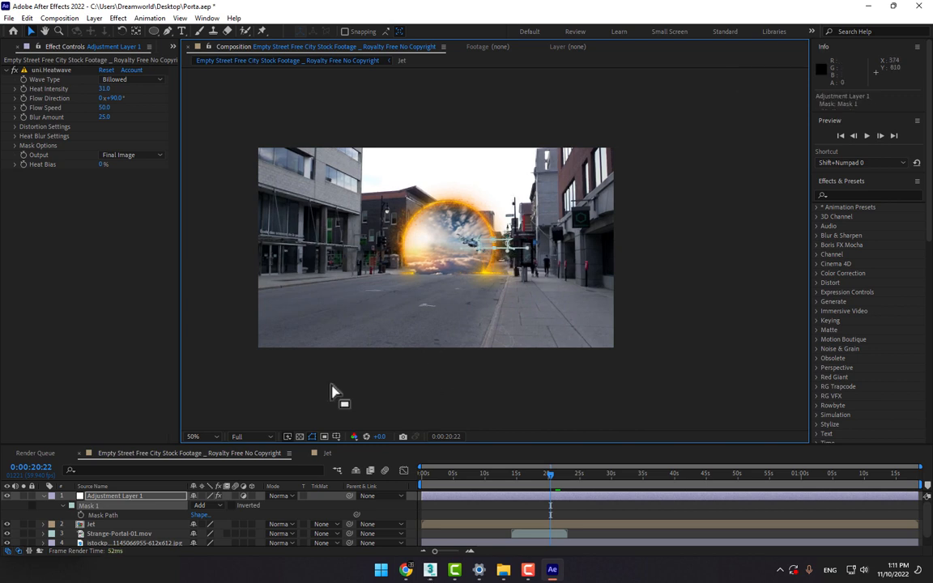
click(81, 515)
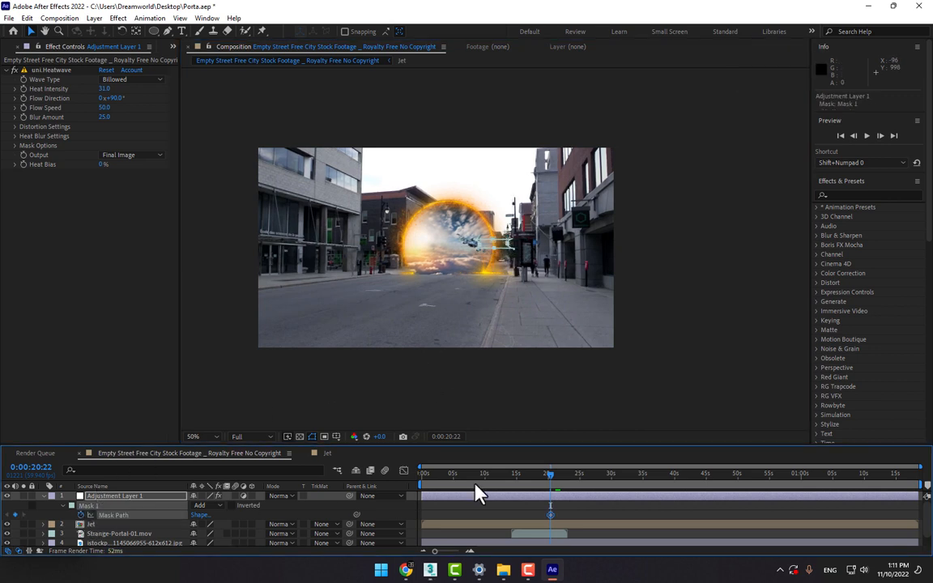
- Keyframe the mask at 0:00:21:15 by stretching it across the portal up to the jet's tail
click(555, 475)
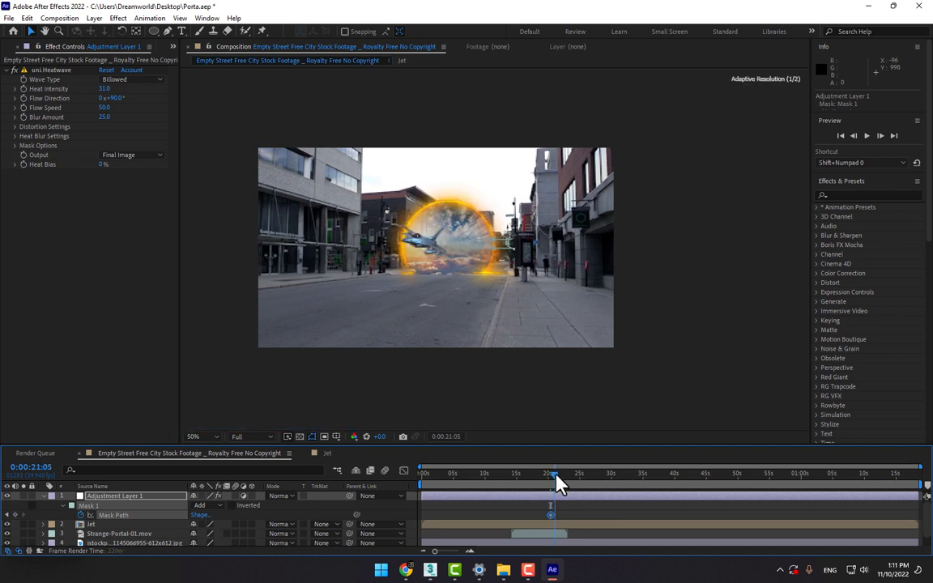
click(556, 475)
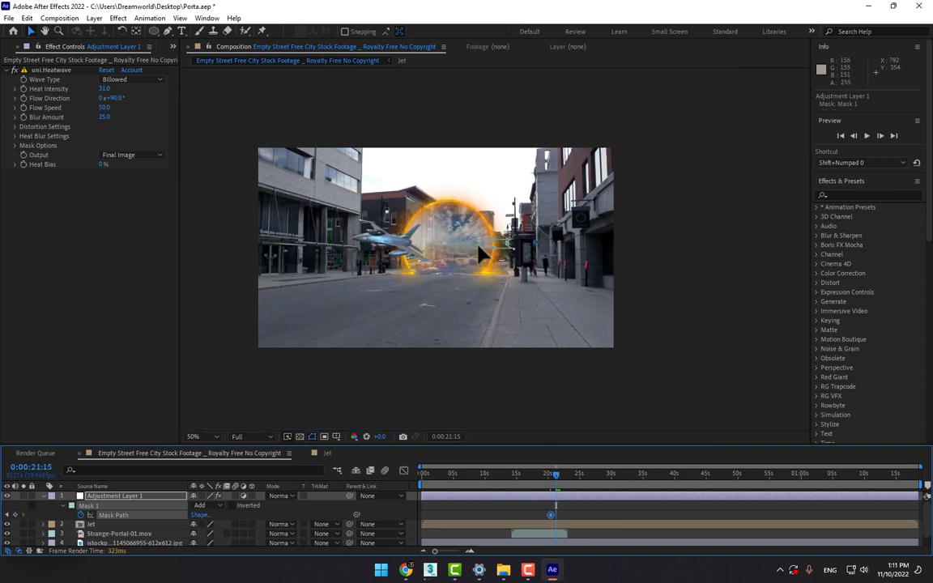
drag(478, 245, 503, 243)
click(444, 294)
drag(437, 237, 405, 237)
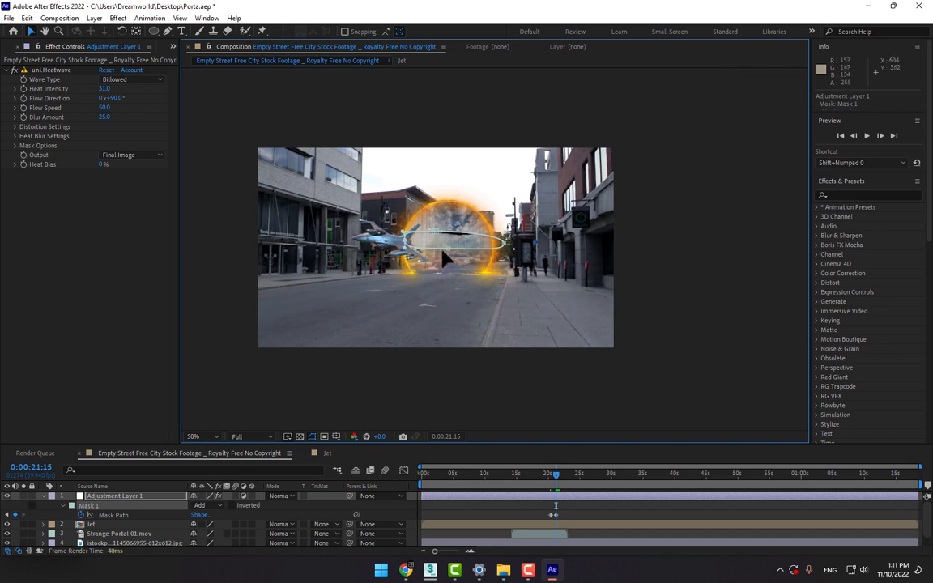
- Keyframe the mask at 0:00:21:27 by moving it across the portal with its front end touching the jet's tail
key(Page_Down)
key(Page_Down)
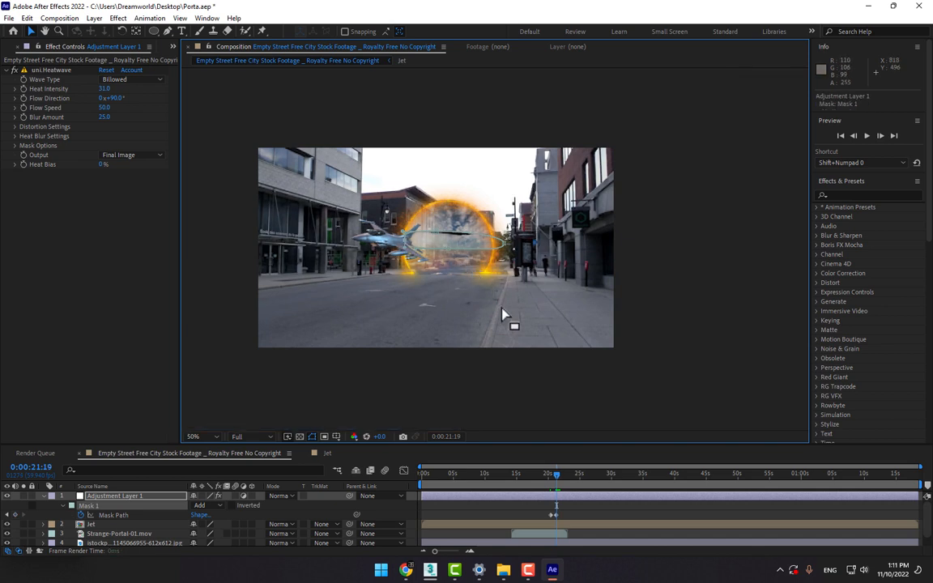
key(Page_Down)
key(Page_Down)
key(Page_Down)
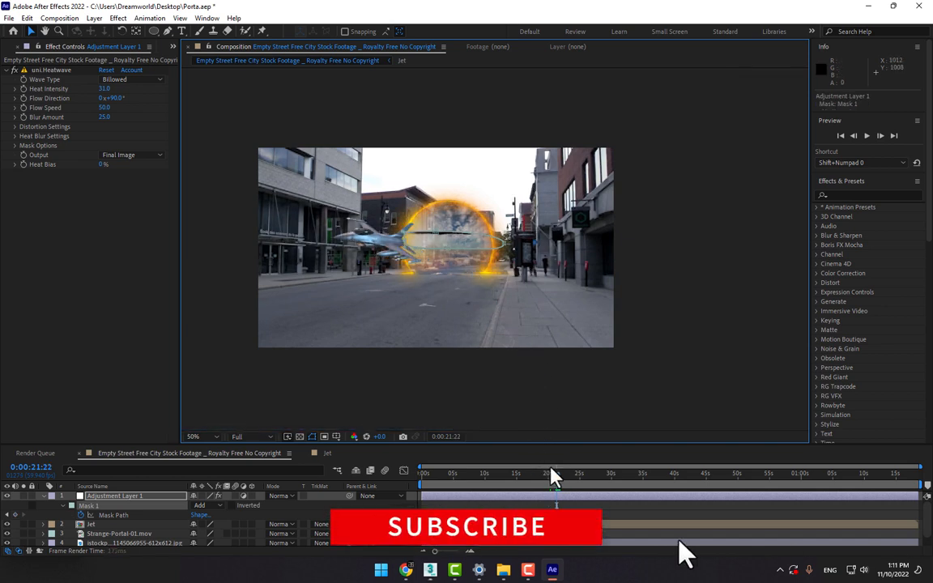
key(Page_Down)
key(Page_Down)
key(Page_Down)
key(Page_Down)
key(Page_Down)
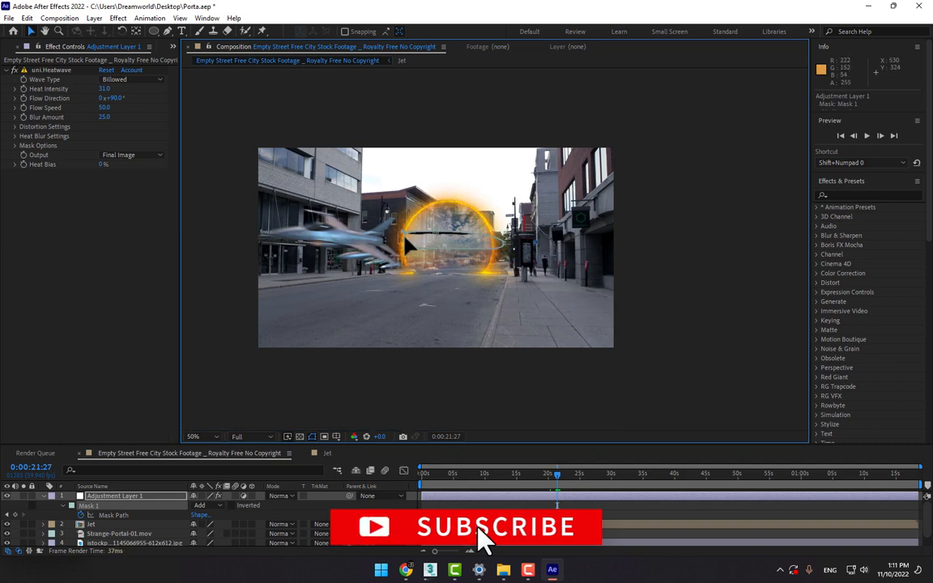
drag(407, 240, 476, 245)
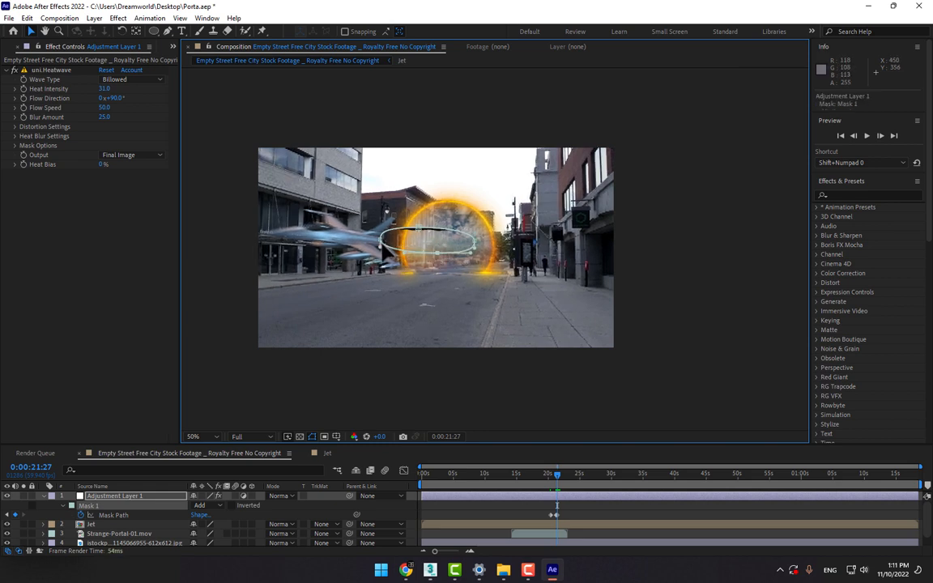
drag(382, 245, 371, 244)
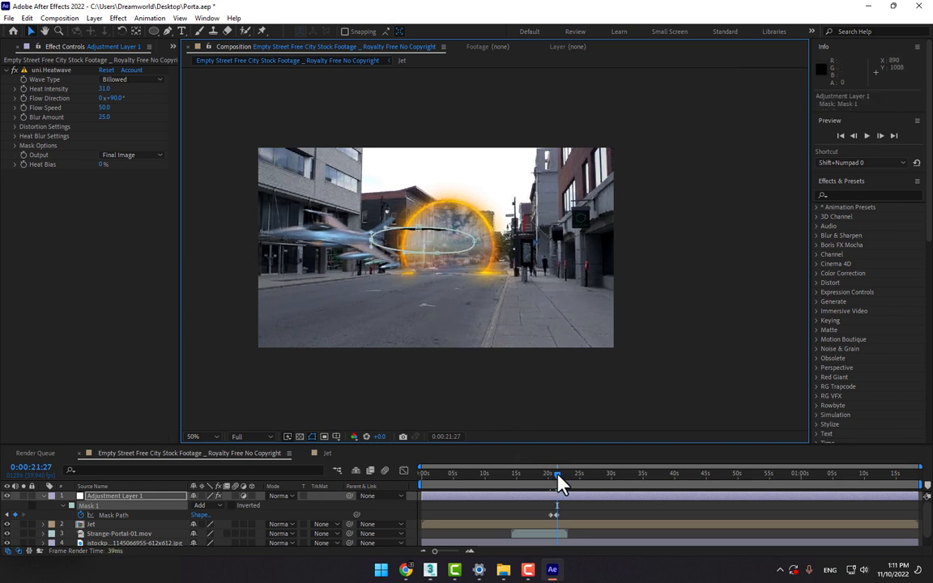
- Keyframe the heatwave mask at 0:00:21:41 by moving its points across to the left edge of the street frame, following the departed jet
click(559, 474)
drag(563, 484, 559, 483)
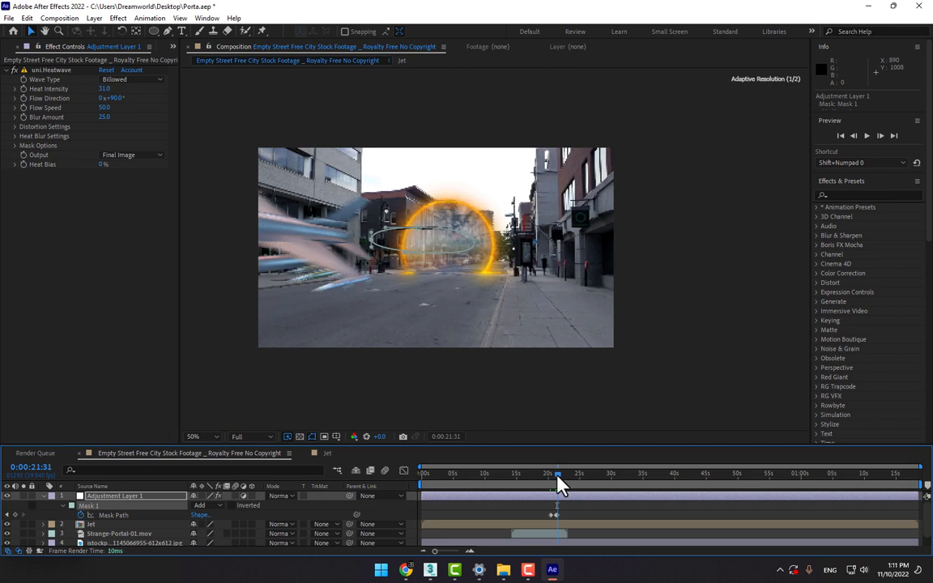
drag(370, 237, 240, 255)
drag(471, 241, 344, 259)
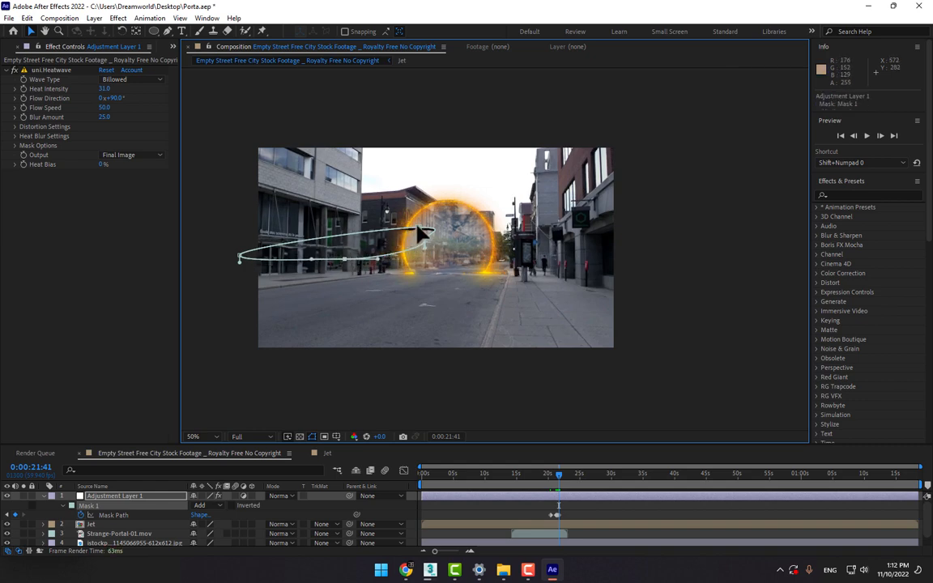
drag(418, 228, 333, 239)
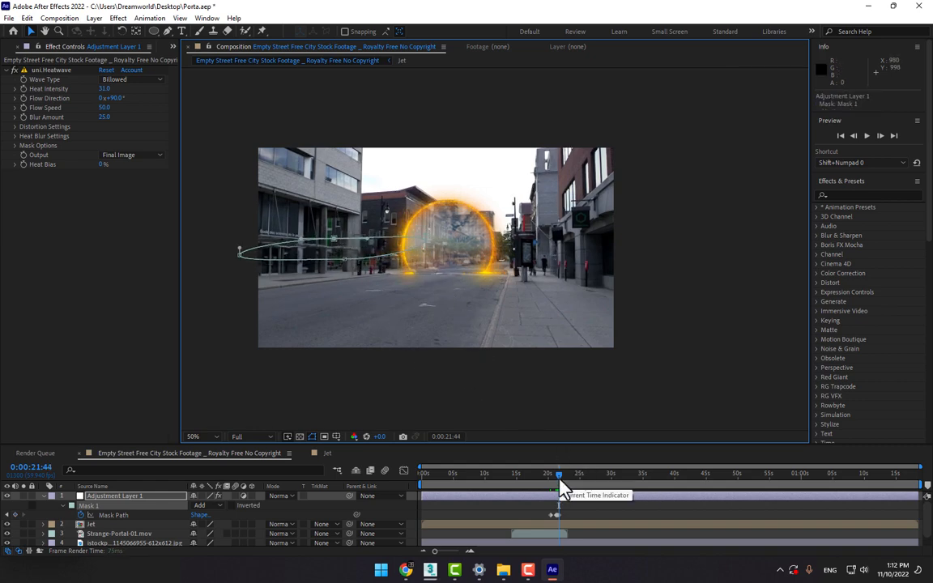
- Keyframe the heatwave mask at 0:00:22:39 by moving it completely outside the left edge of the frame
drag(561, 484, 570, 484)
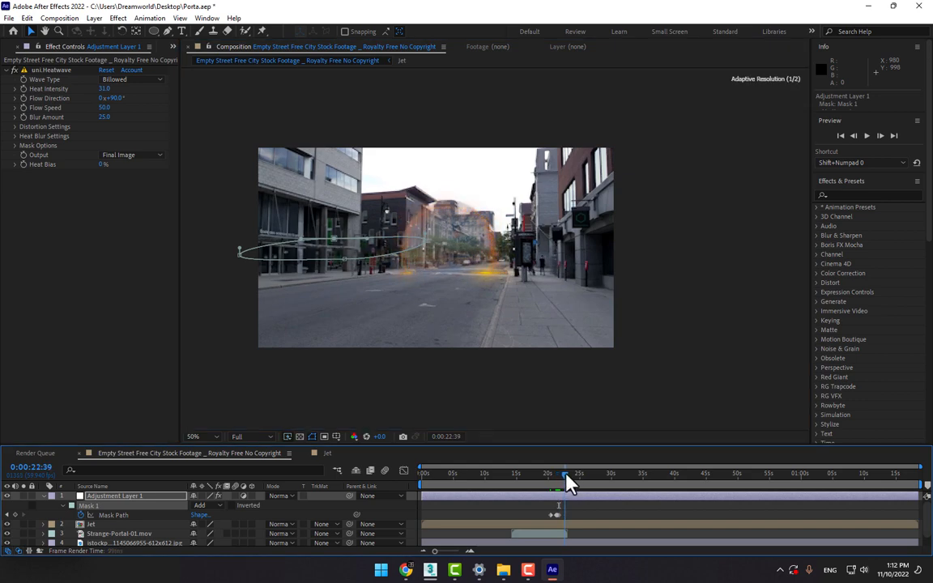
click(121, 515)
drag(344, 267, 173, 277)
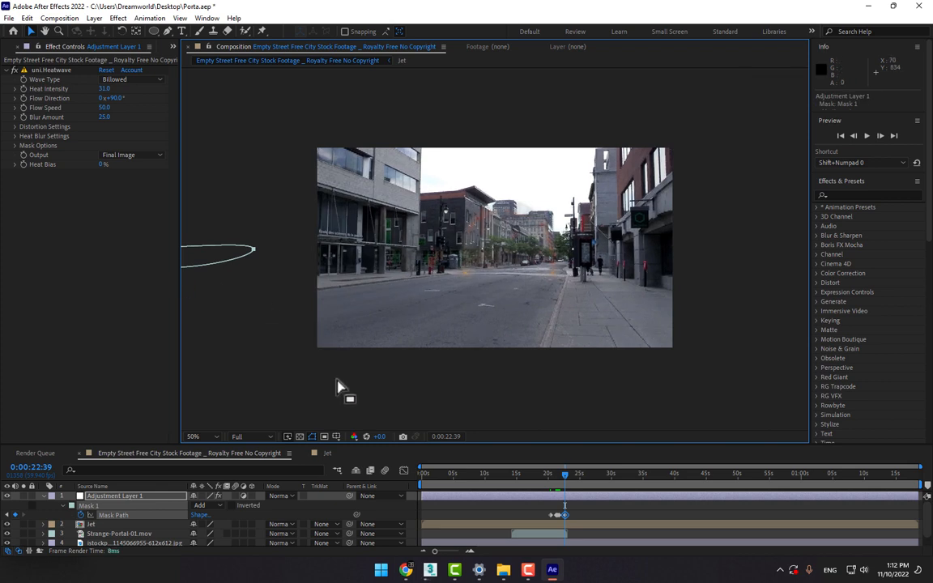
drag(254, 251, 292, 250)
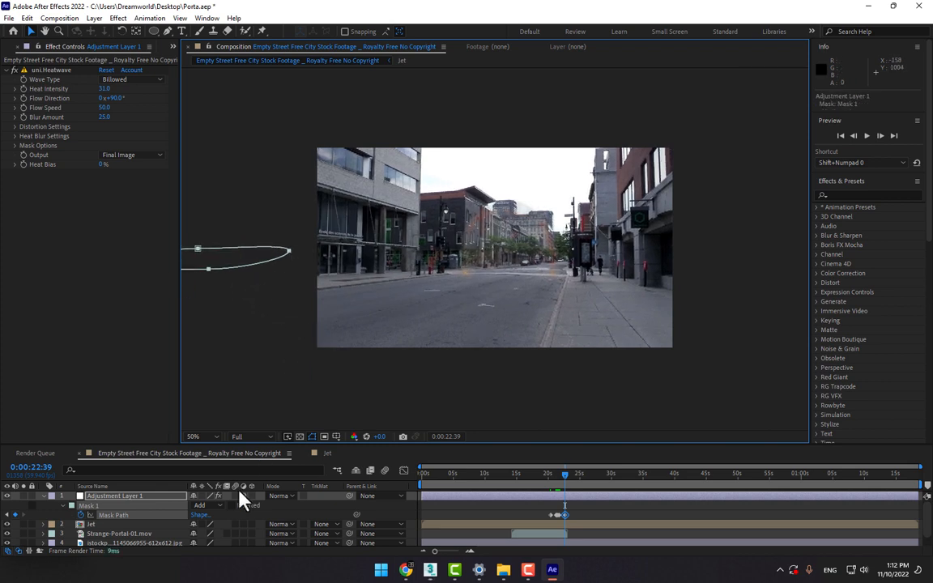
- Reveal all the mask properties of the adjustment layer and set Mask Feather to 37 pixels
key(m)
key(m)
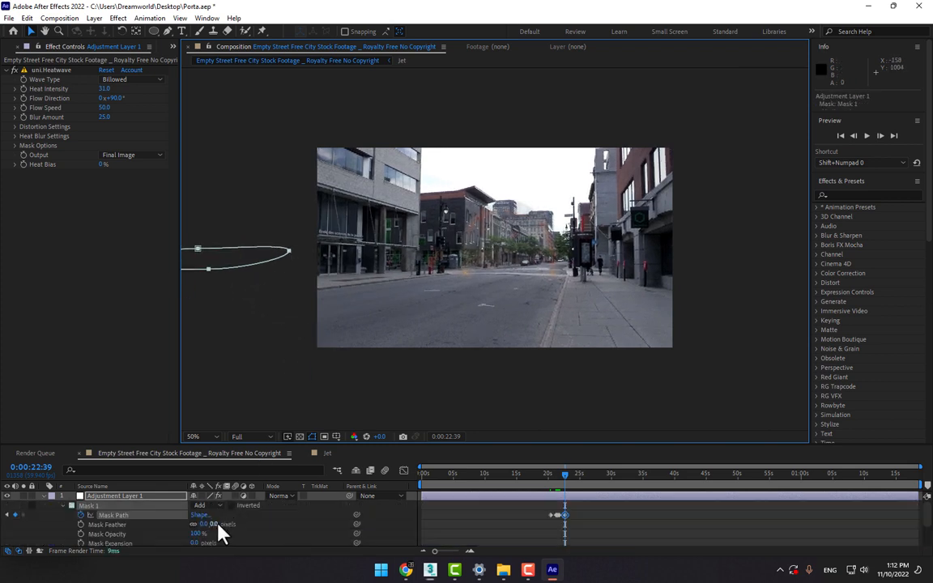
drag(218, 524, 239, 524)
- Trim the start of Adjustment Layer 1 to 0:00:20:01, just before the jet emerges from the portal
click(557, 478)
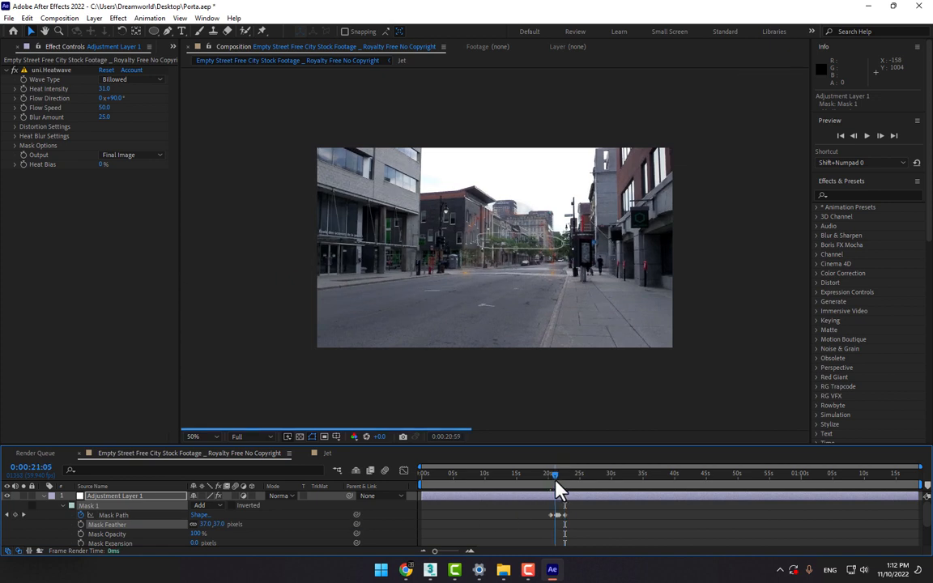
drag(558, 479, 548, 481)
click(550, 496)
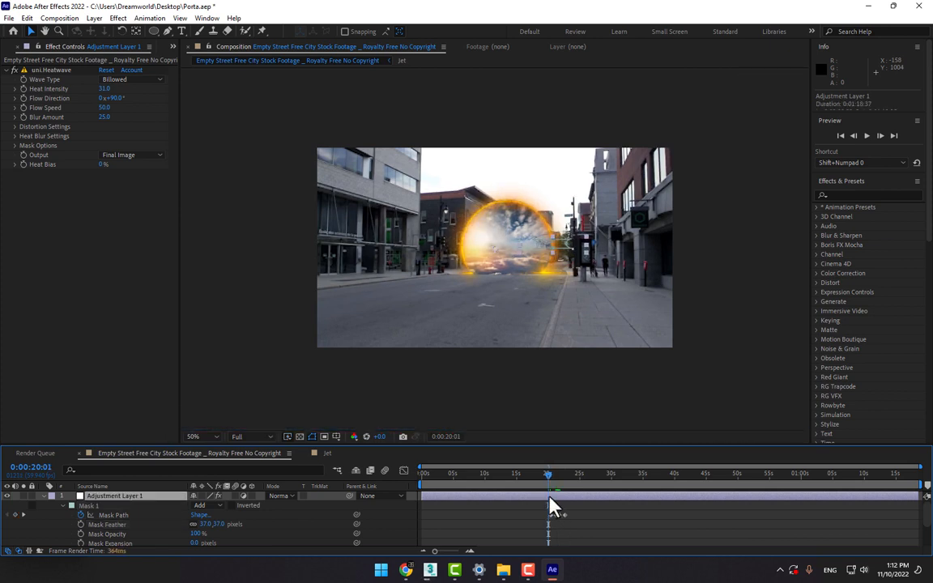
key(alt+[)
click(591, 521)
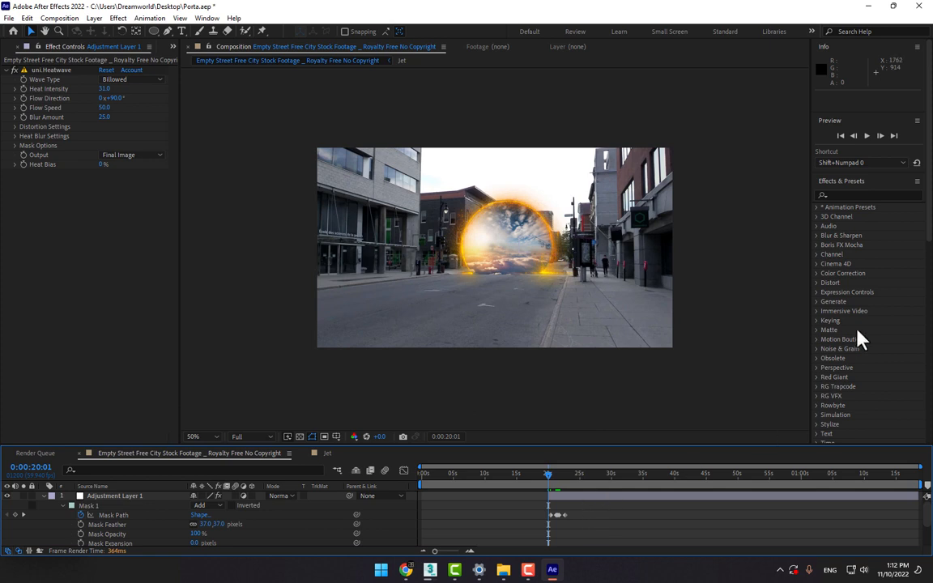
- Limit the work area to the range from 0:00:10:00 to 0:00:24:55
drag(925, 486, 589, 486)
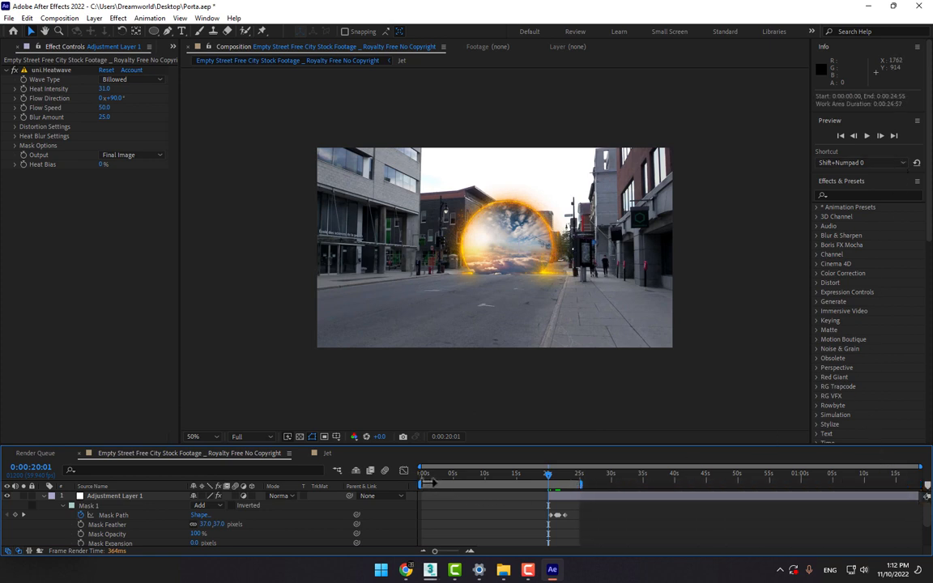
drag(422, 485, 477, 485)
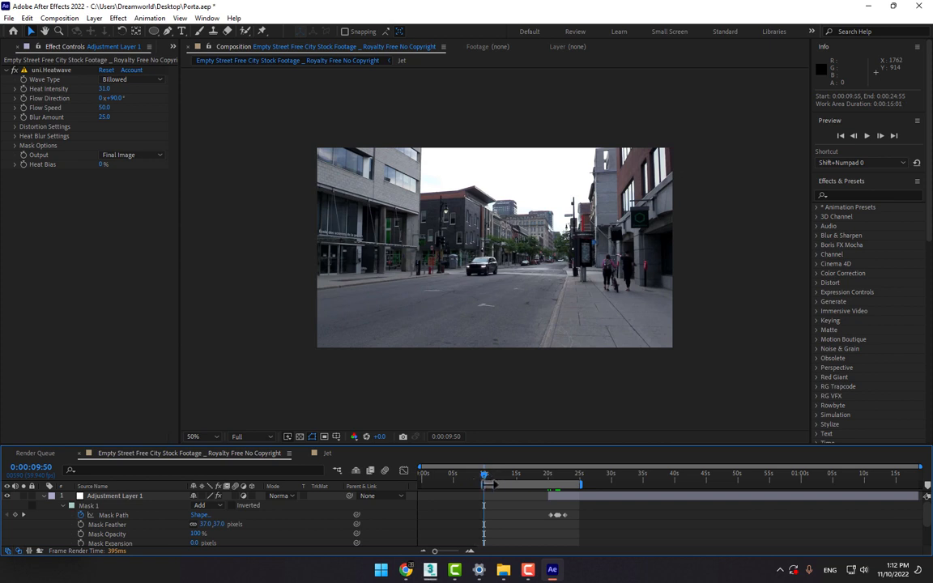
drag(488, 476, 491, 480)
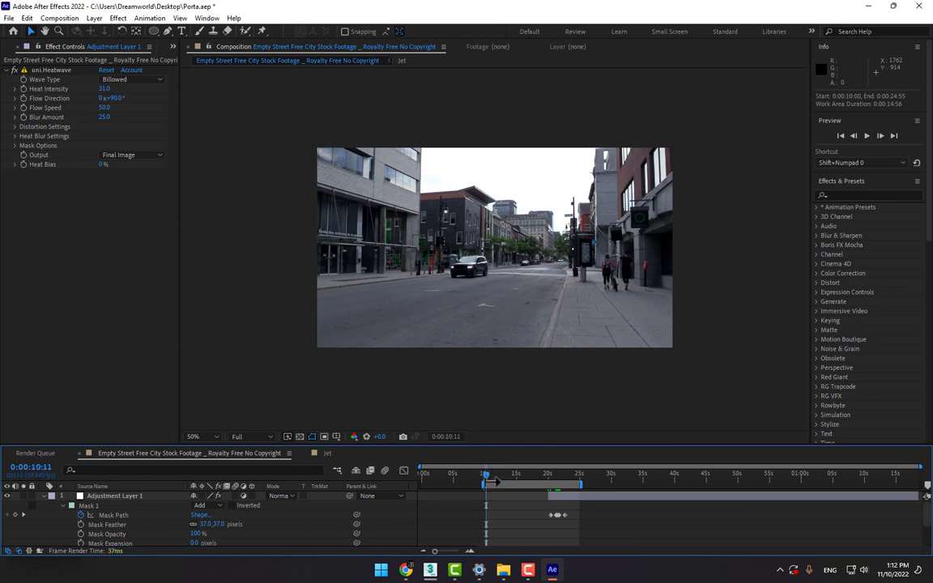
- Fit the composition view to the viewer, save the project and preview the work area
click(192, 437)
click(195, 239)
key(ctrl+s)
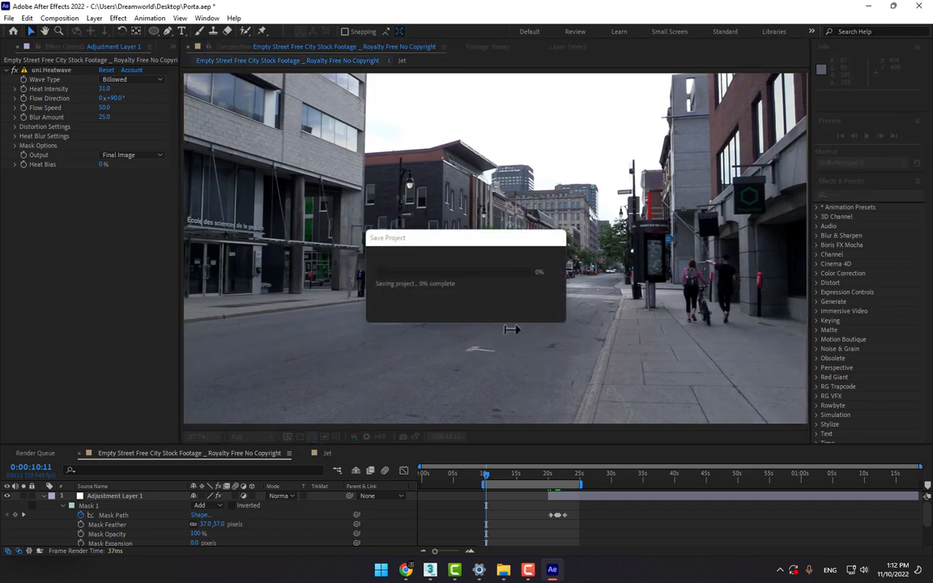
click(873, 136)
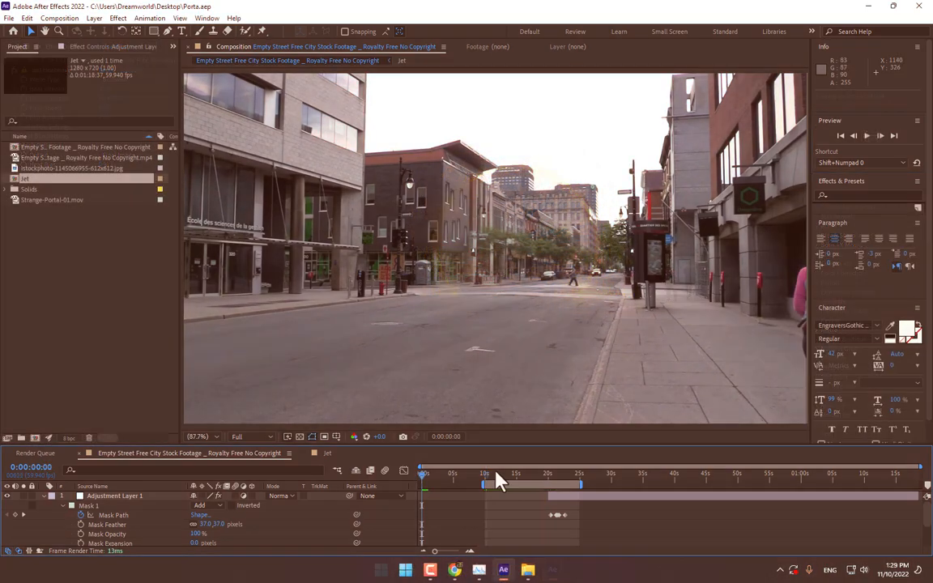
- Go to 0:00:15:42, where the portal is opening, and collapse the properties of Adjustment Layer 1
click(532, 483)
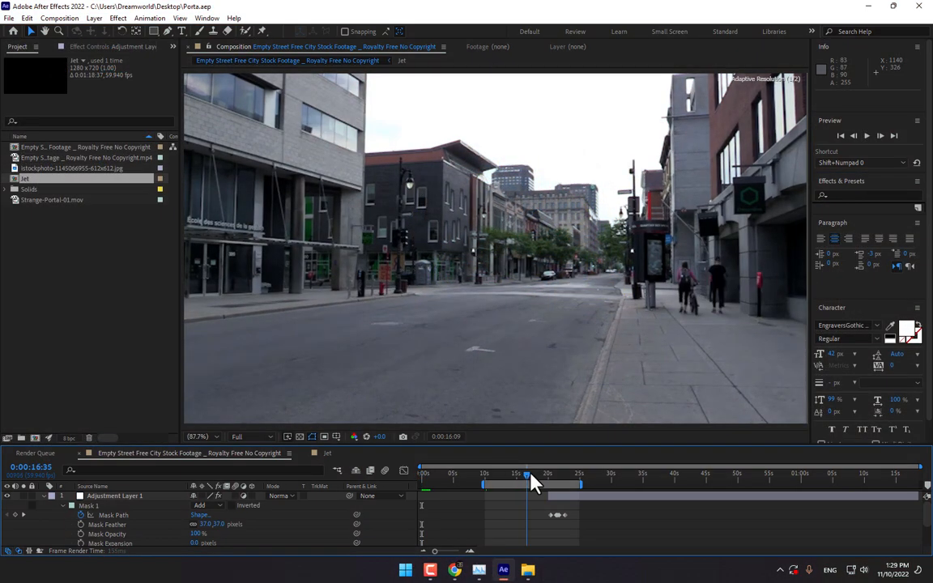
drag(535, 483, 521, 483)
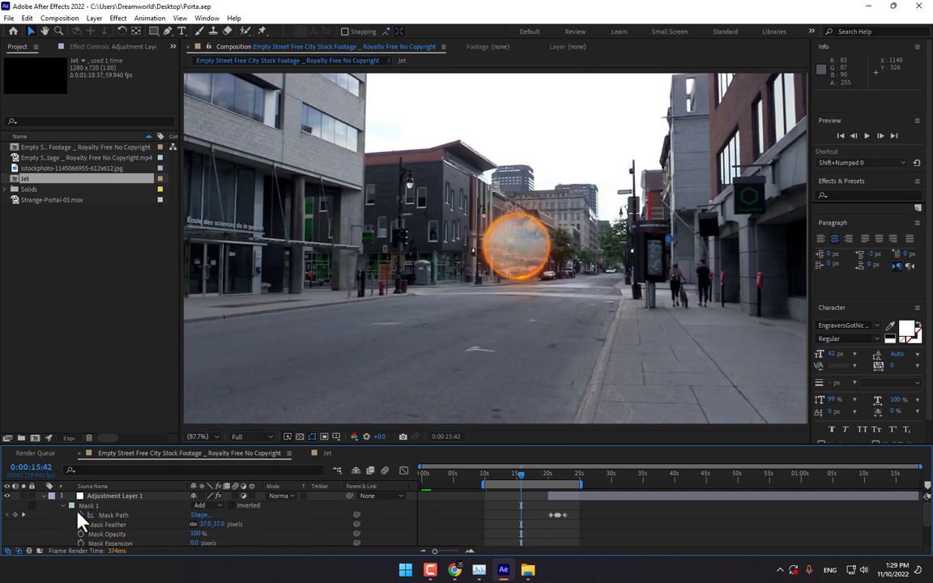
click(45, 496)
right_click(417, 526)
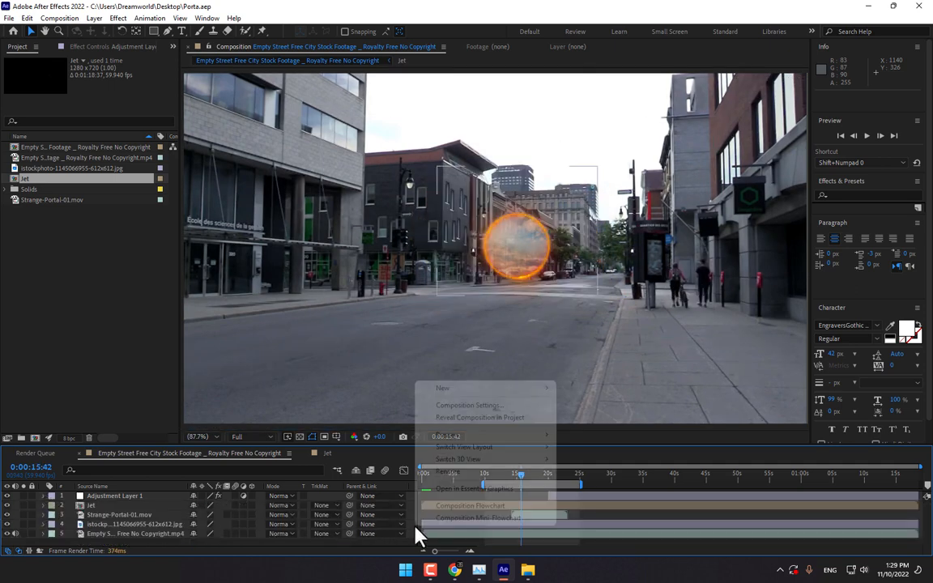
mouse_move(502, 390)
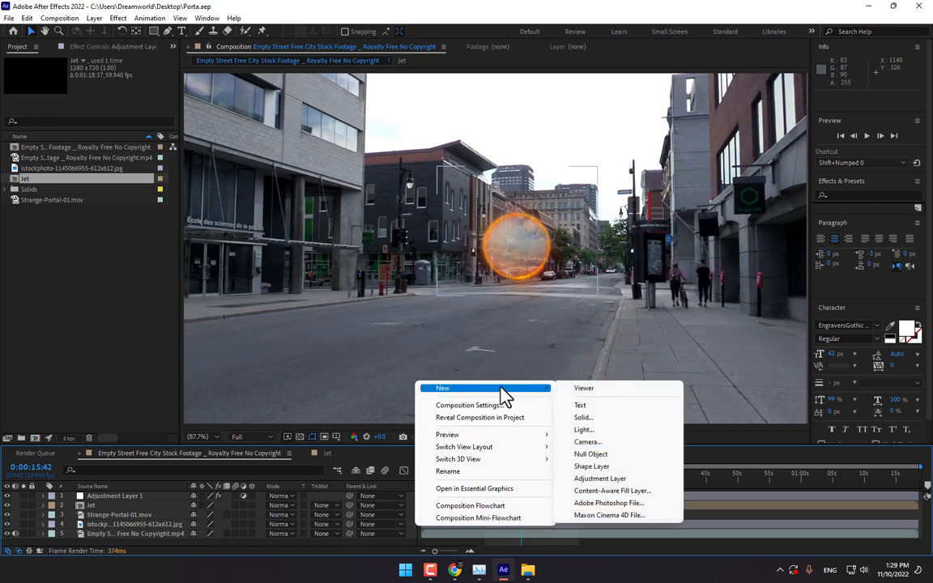
click(594, 418)
click(857, 403)
- At 0:00:17:50, create a 1280 x 720 px solid named Shade with an orange colour sampled from the portal's glowing ring
drag(519, 474, 536, 475)
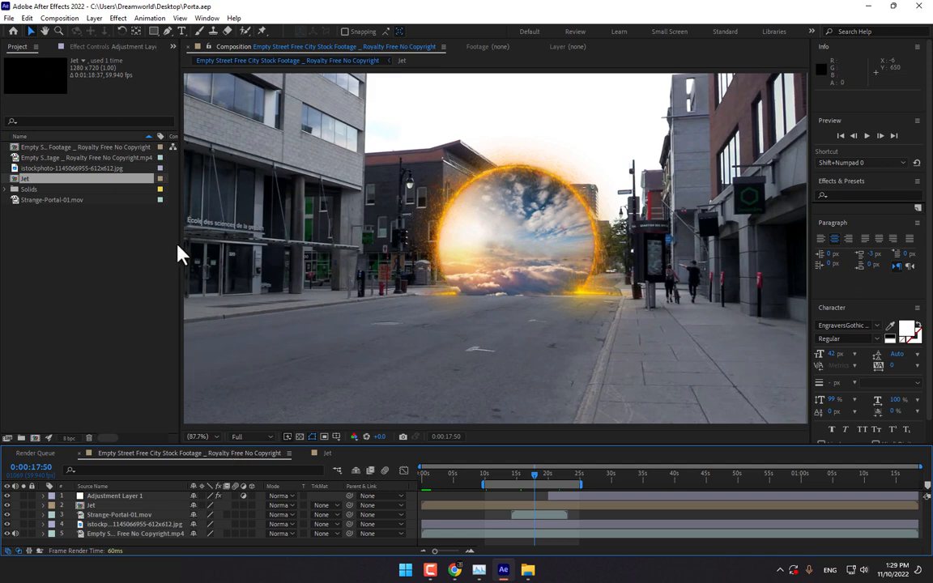
key(ctrl+y)
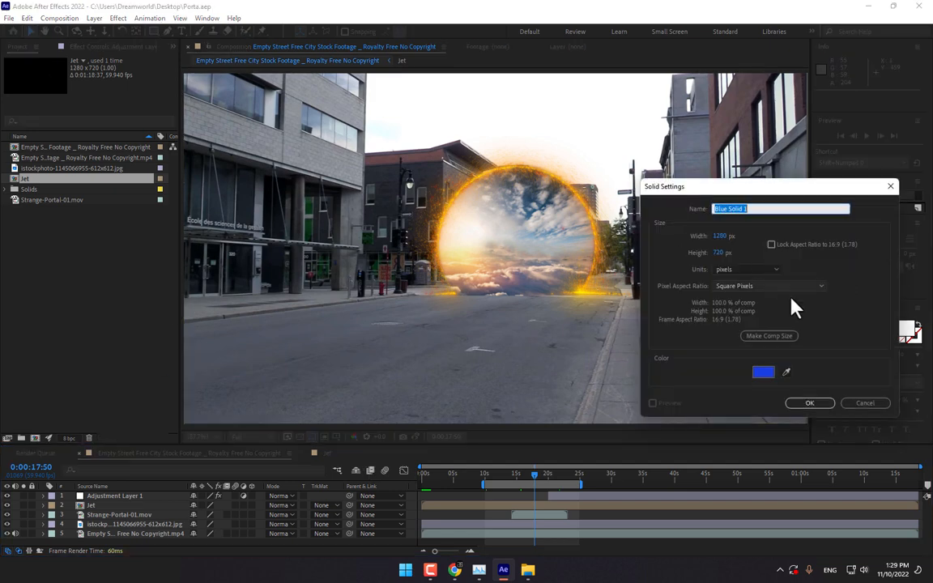
click(786, 373)
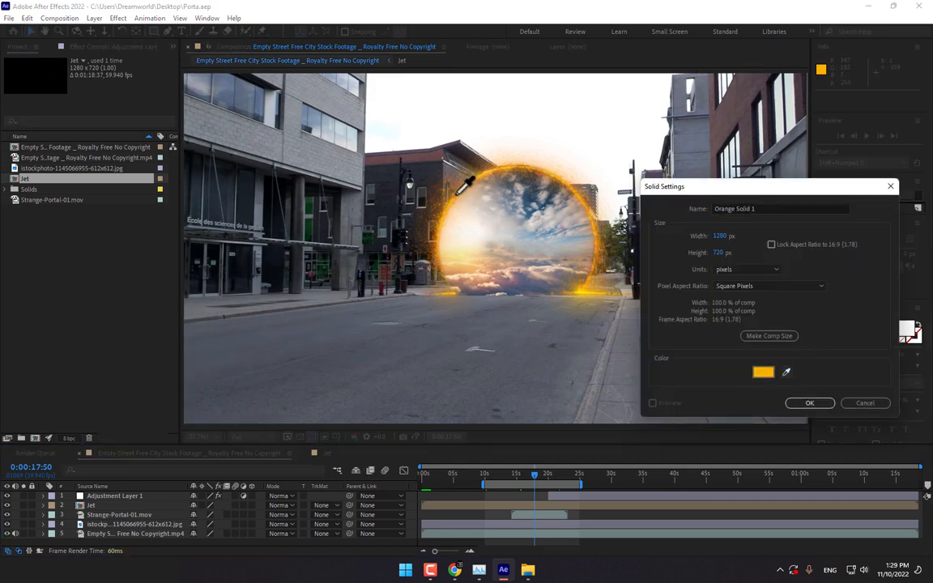
click(772, 208)
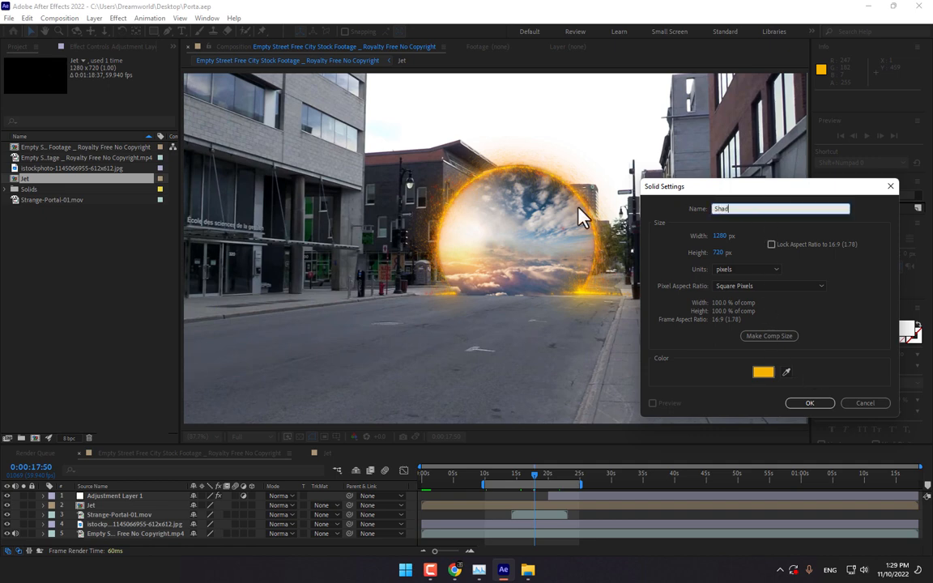
text(Shade)
click(810, 403)
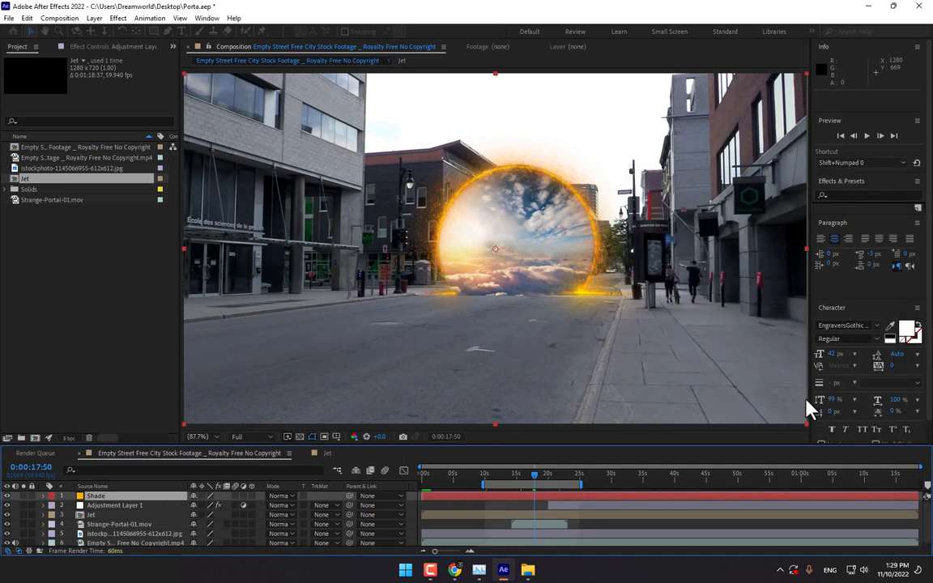
- Place the Shade layer directly above the street footage and set its blending mode to Classic Color Dodge
scroll(104, 497, down, 1)
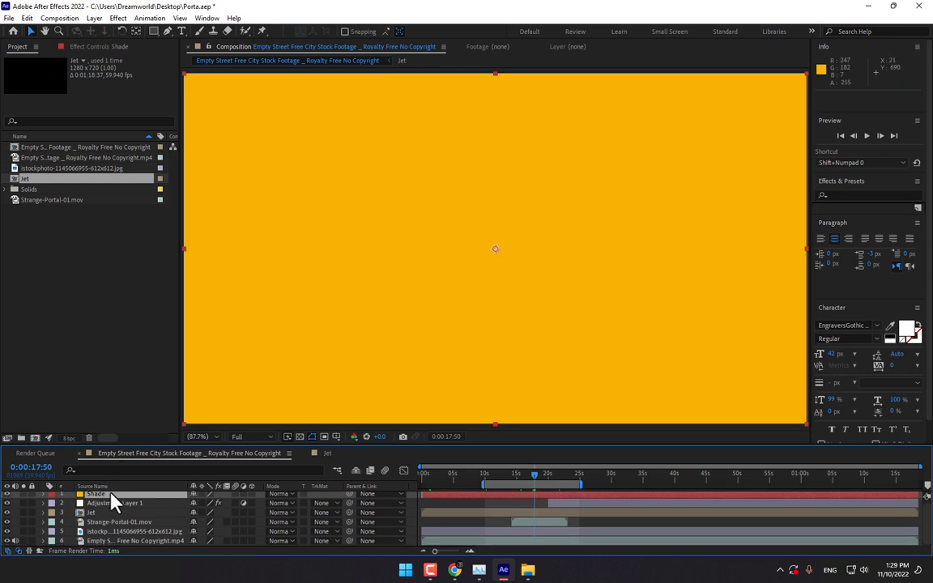
drag(111, 495, 121, 537)
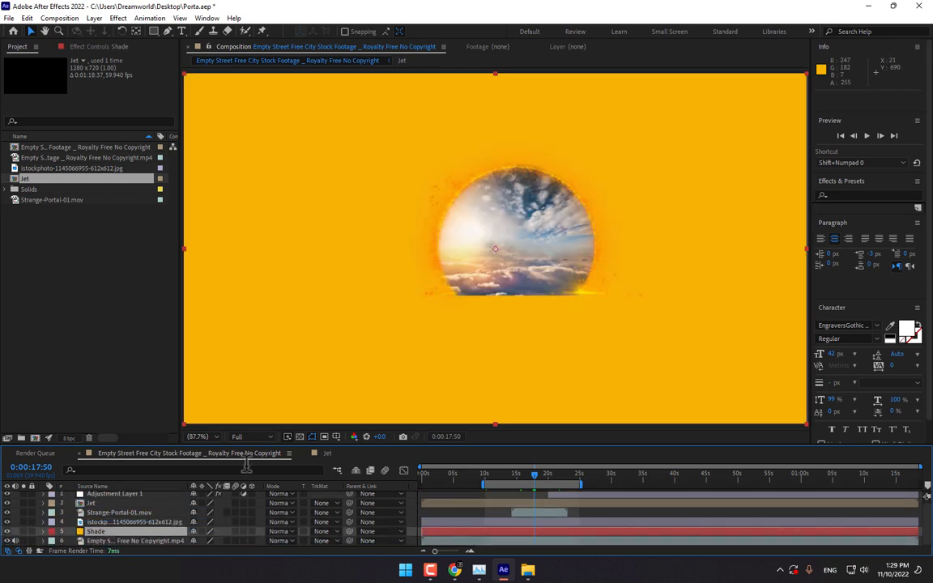
click(276, 535)
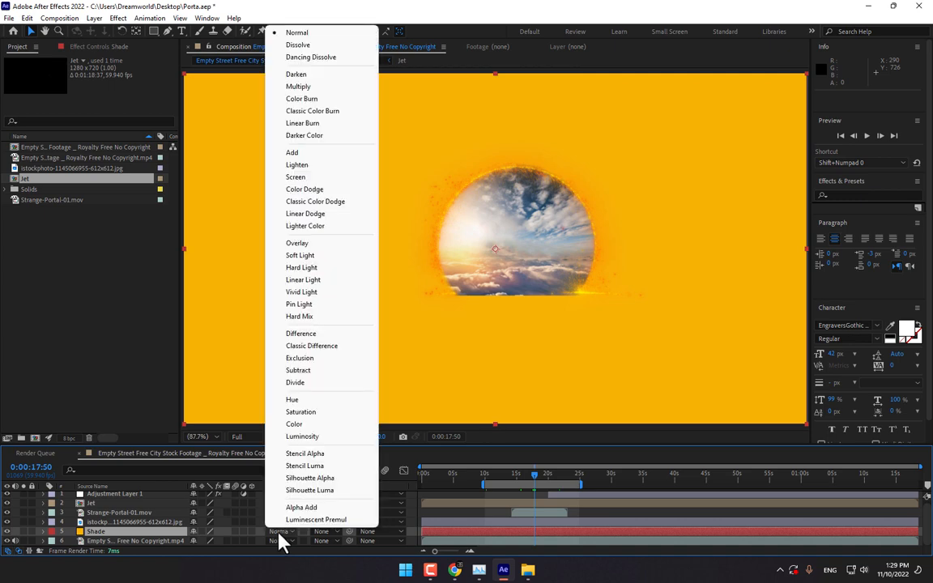
click(315, 202)
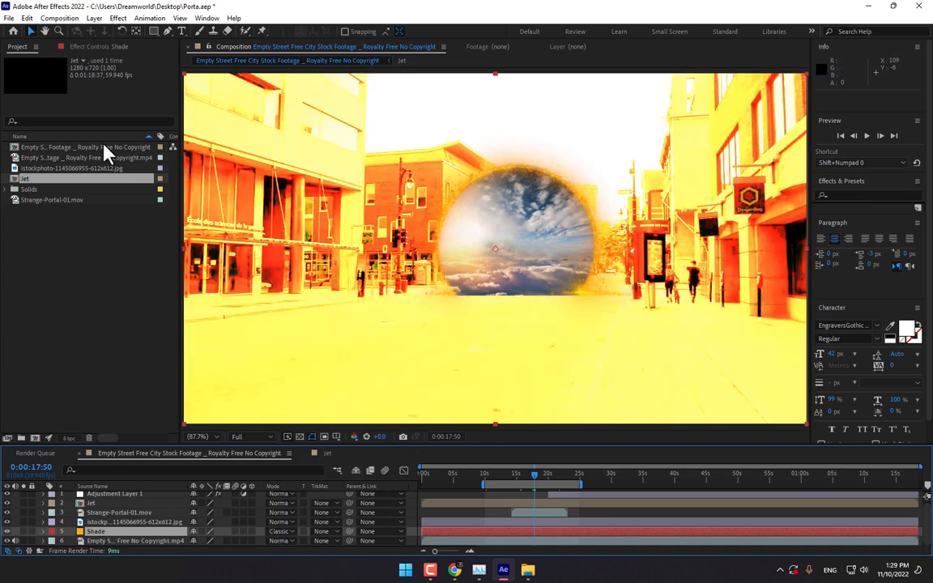
- Hide the Shade layer and draw a flat elliptical mask on the road under the portal, widened slightly beyond both sides
click(8, 532)
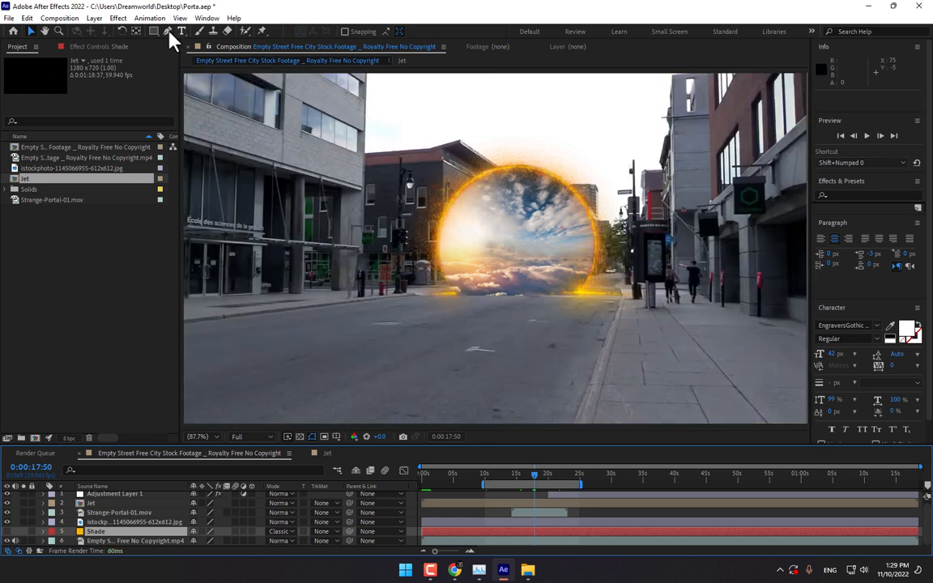
drag(155, 33, 215, 52)
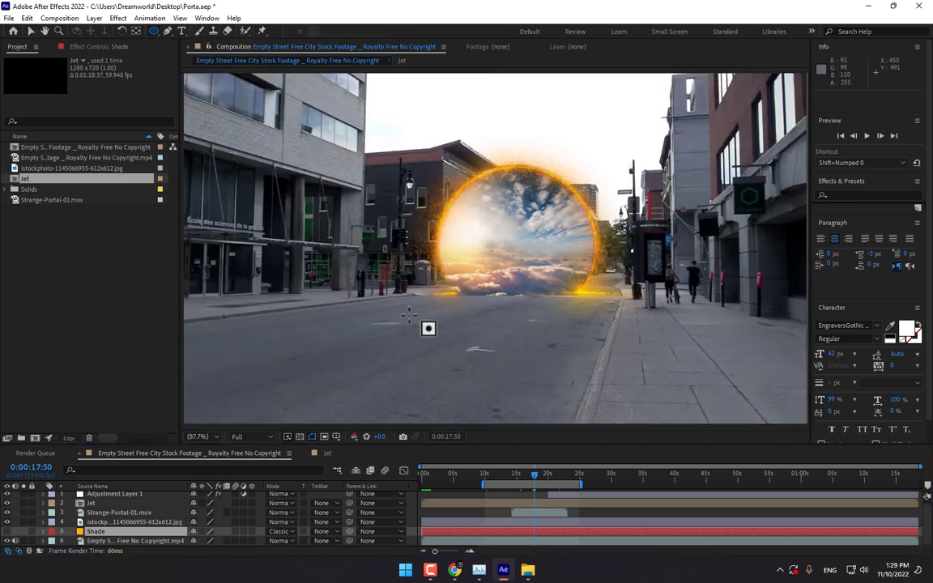
drag(416, 283, 529, 288)
drag(622, 306, 625, 311)
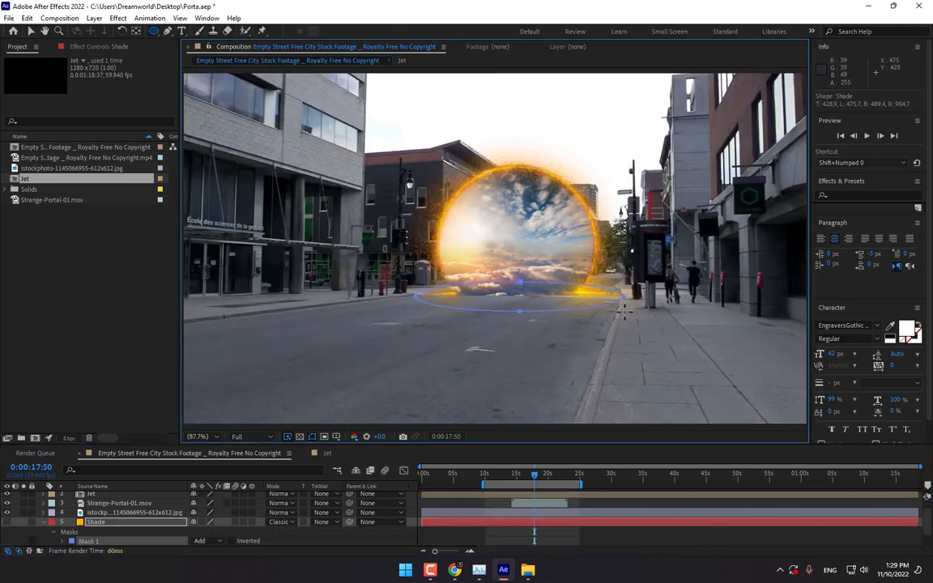
click(29, 31)
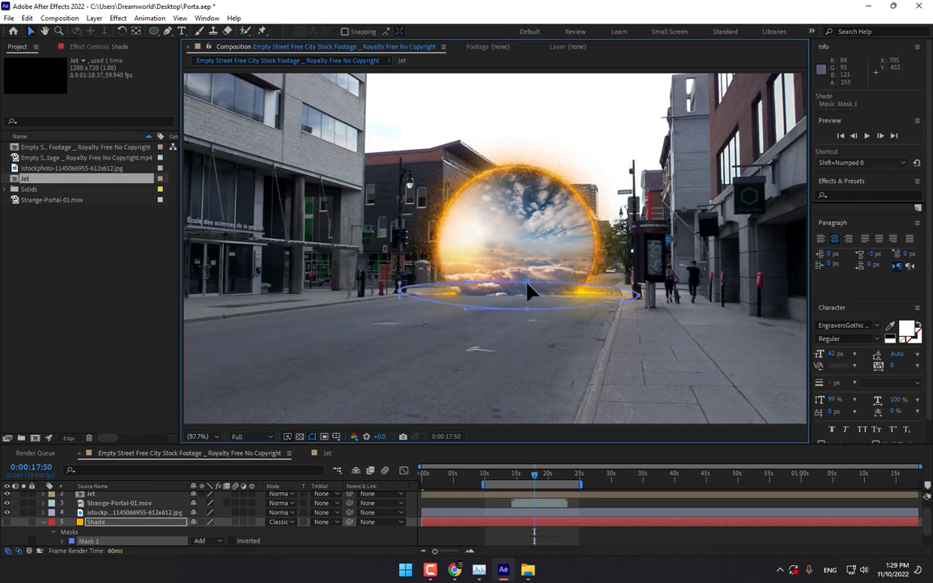
drag(527, 307, 499, 309)
- Show the Shade layer, set its Mask Feather to 57 pixels and go to 0:00:13:57, before the portal opens
click(7, 522)
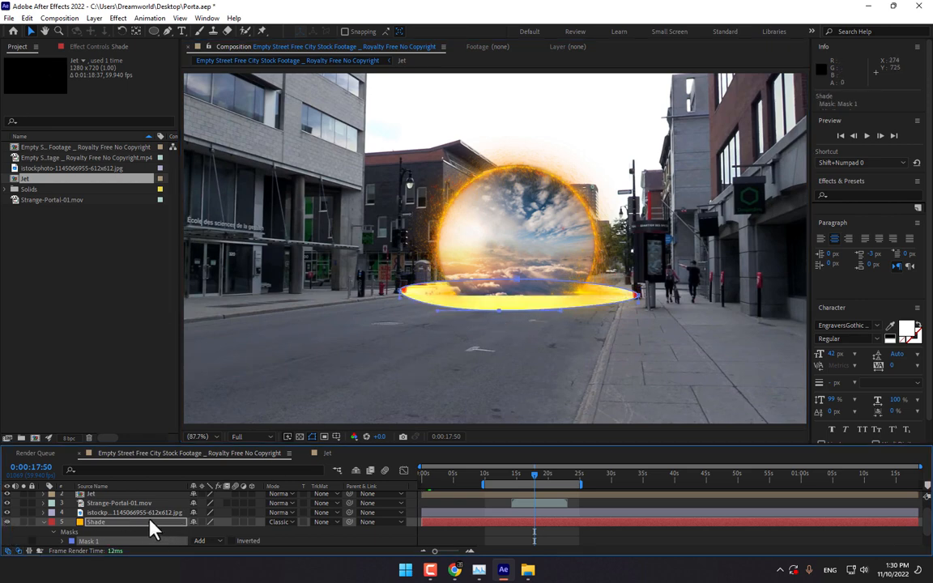
key(m)
key(m)
drag(211, 512, 240, 510)
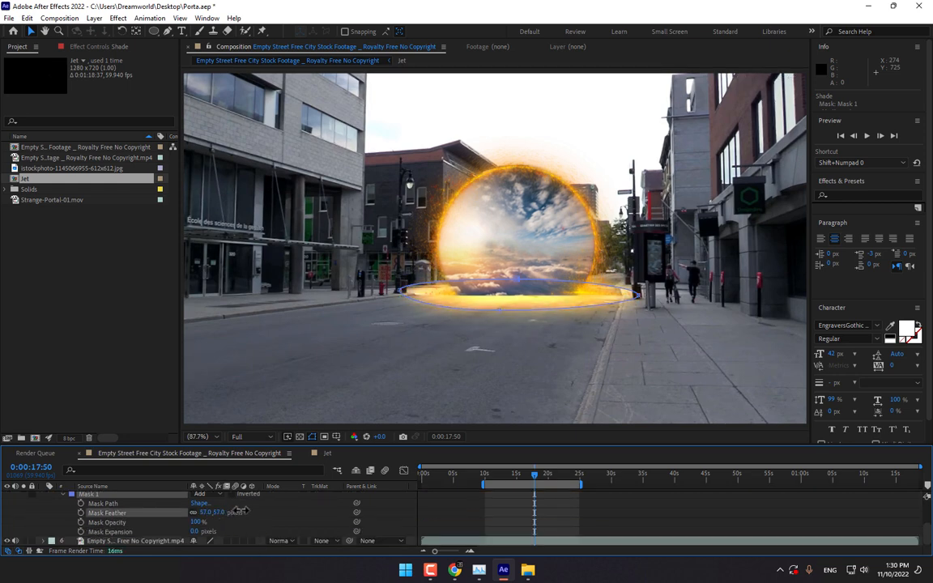
click(506, 483)
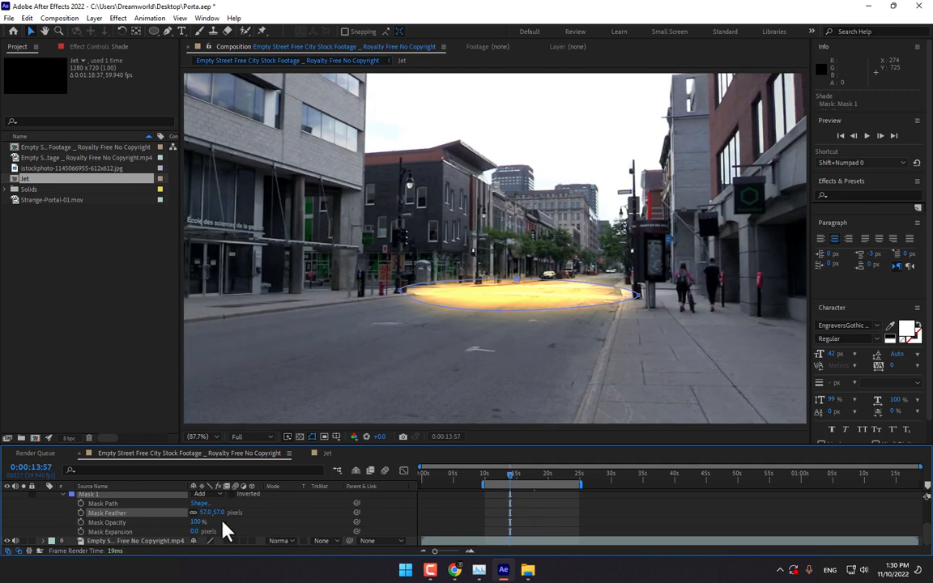
- Keyframe the Shade mask's Mask Expansion at -38 pixels at 0:00:14:55 and 1 pixel at 0:00:20:07
drag(510, 475, 517, 476)
drag(195, 532, 155, 533)
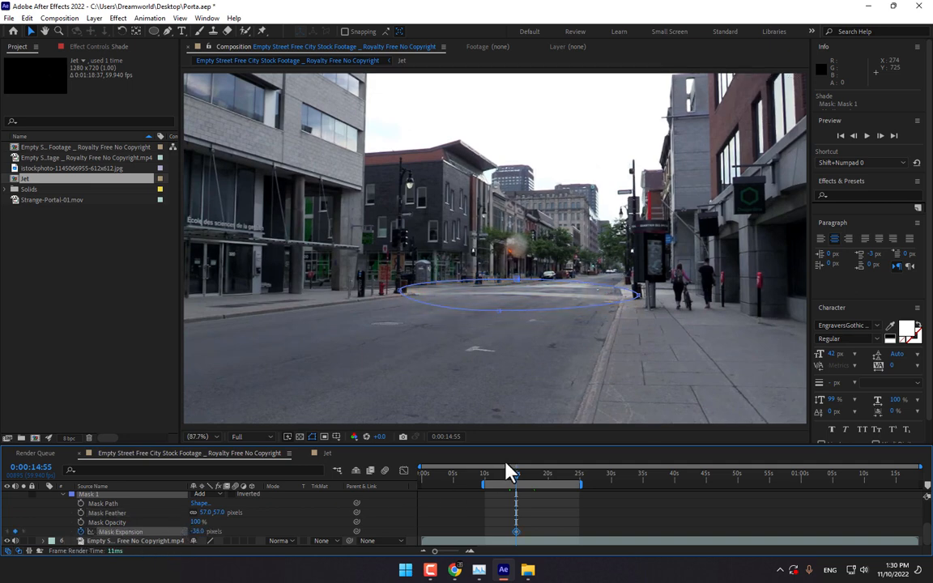
drag(519, 484, 552, 488)
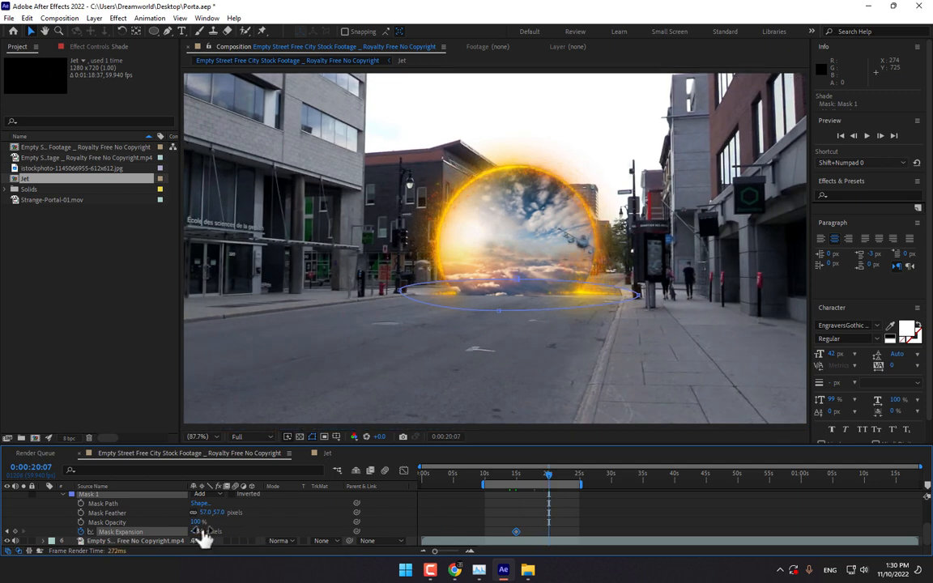
drag(202, 536, 226, 531)
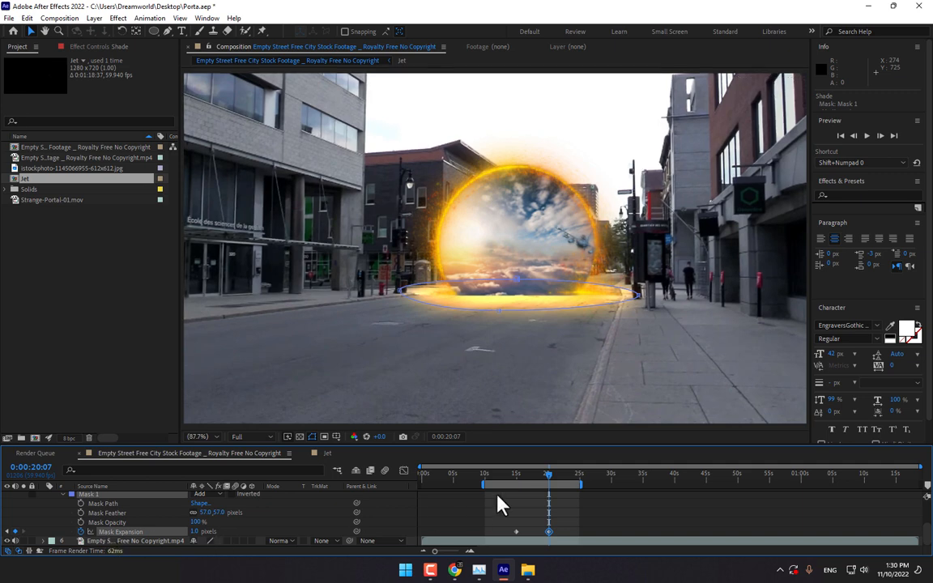
- Hold Mask Expansion at 1 pixel at 0:00:21:31, then keyframe -17 pixels at 0:00:22:24 and -39 pixels at 0:00:23:37
drag(549, 473, 558, 475)
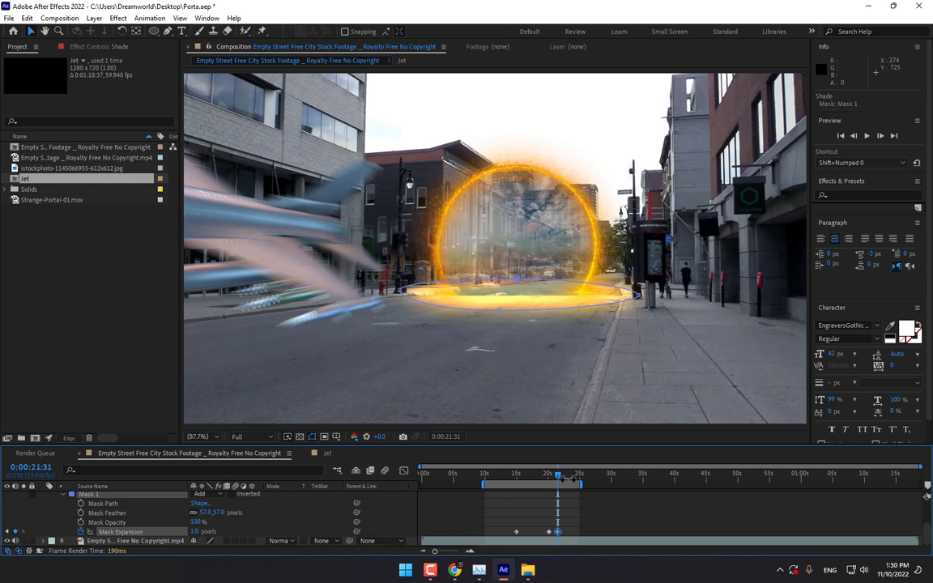
click(565, 474)
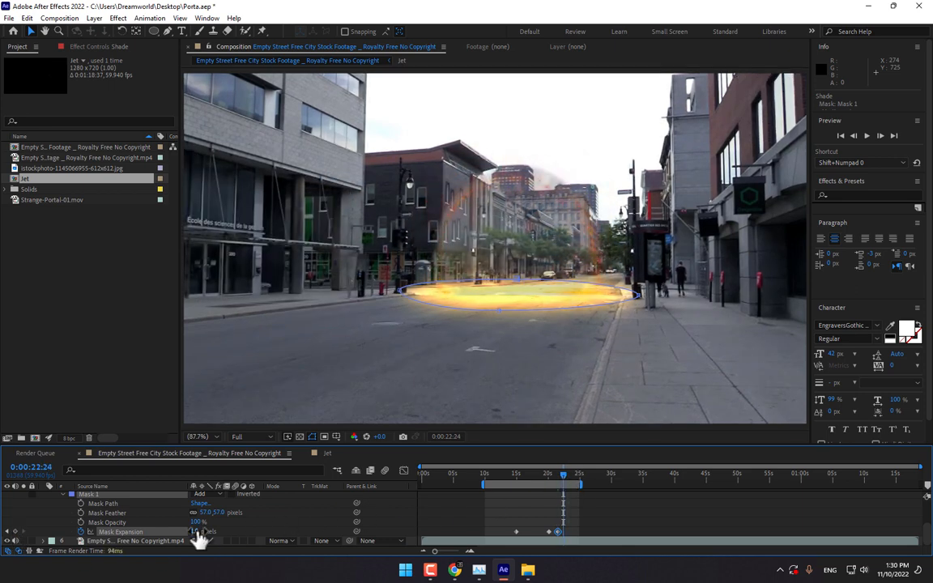
drag(196, 532, 185, 532)
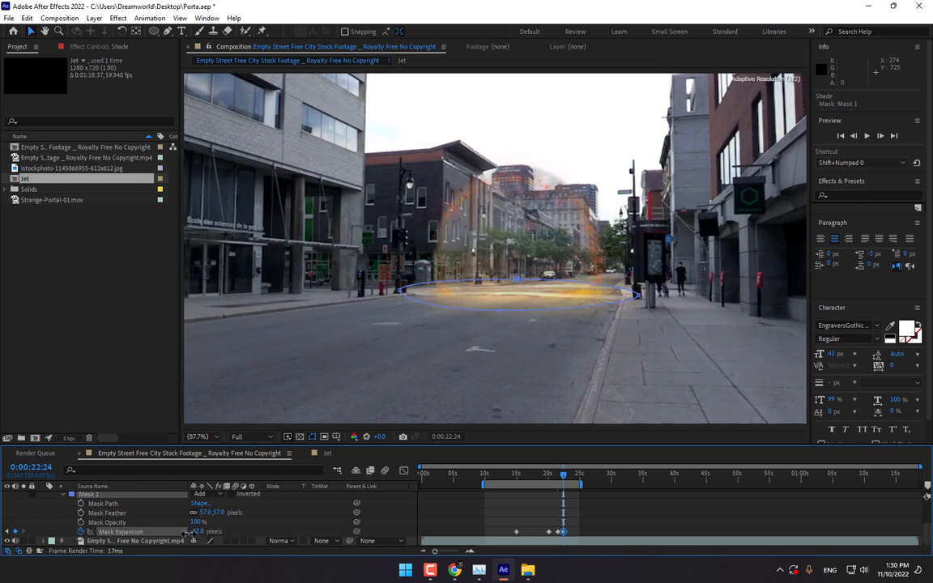
drag(570, 479, 572, 479)
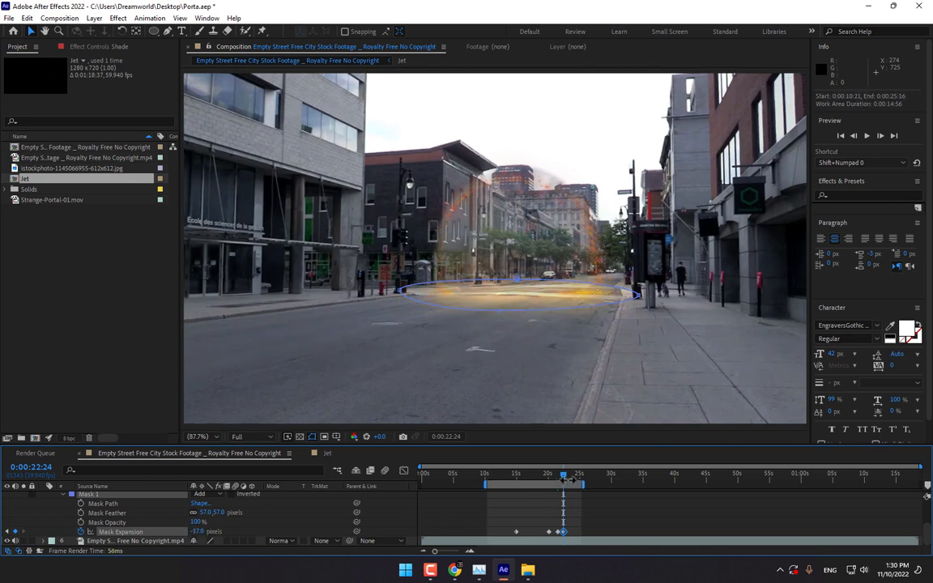
click(570, 483)
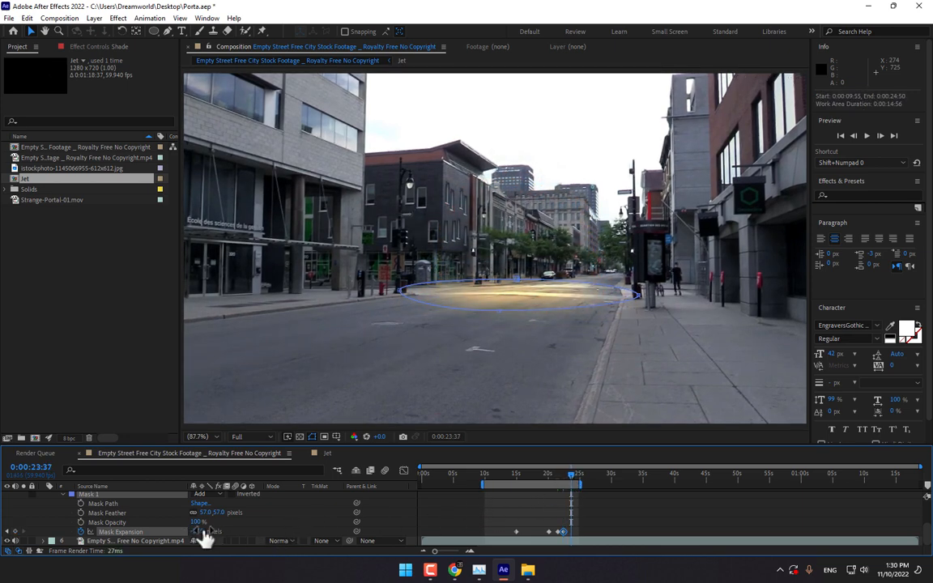
drag(203, 533, 192, 532)
click(636, 519)
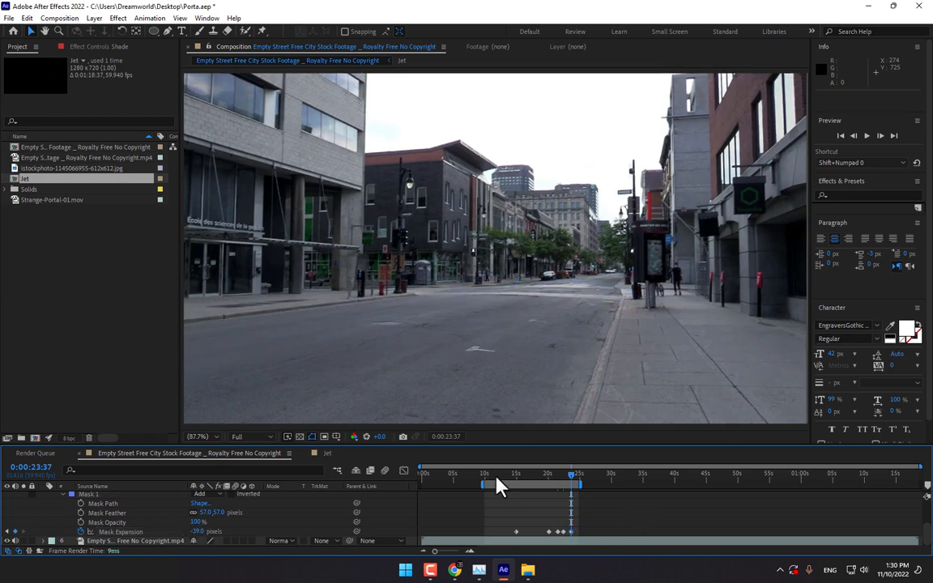
- In the Jet composition, set the 3D Jet's Element Z Rotation to 38.9° at 0:00:20:28, leaving its Y Rotation at 17°
drag(497, 476, 558, 493)
scroll(142, 526, up, 3)
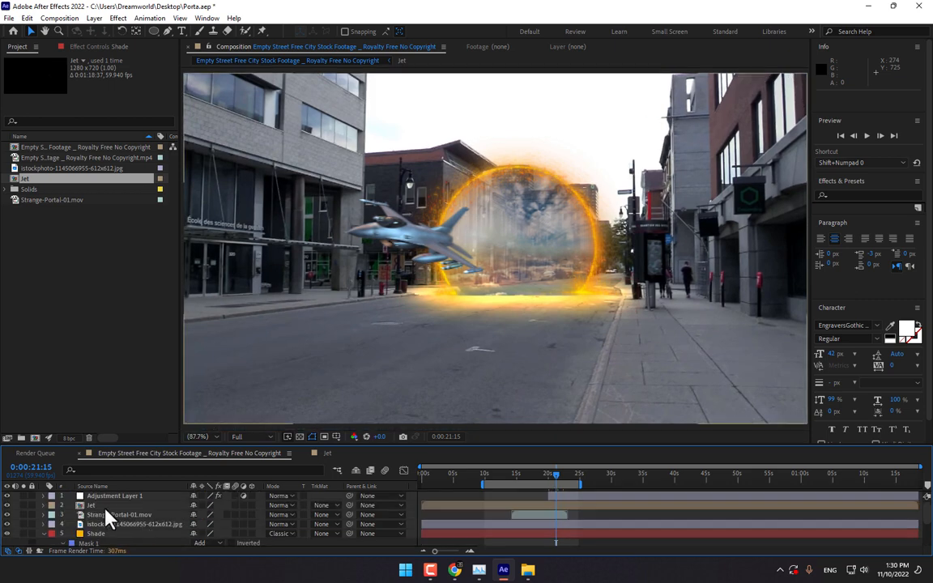
double_click(107, 506)
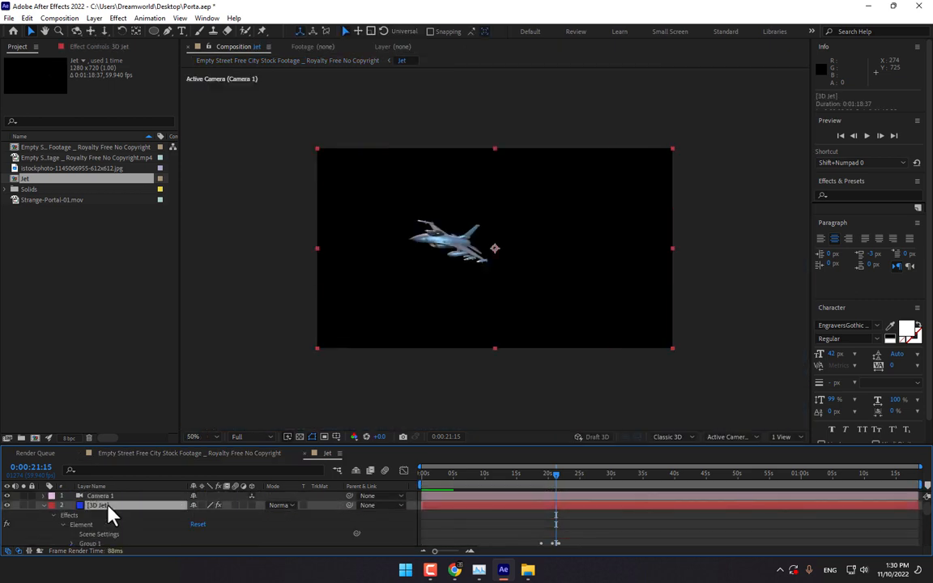
click(73, 48)
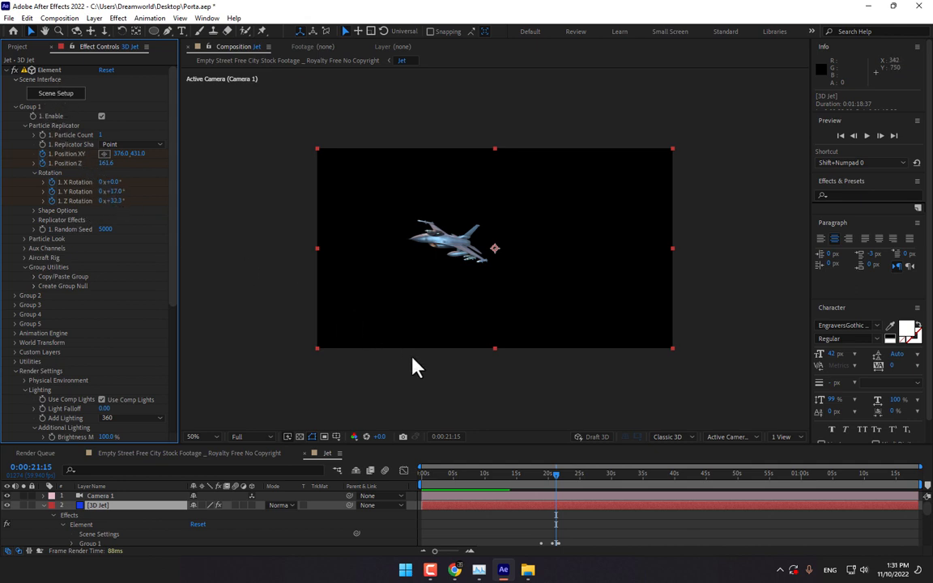
drag(557, 484, 550, 486)
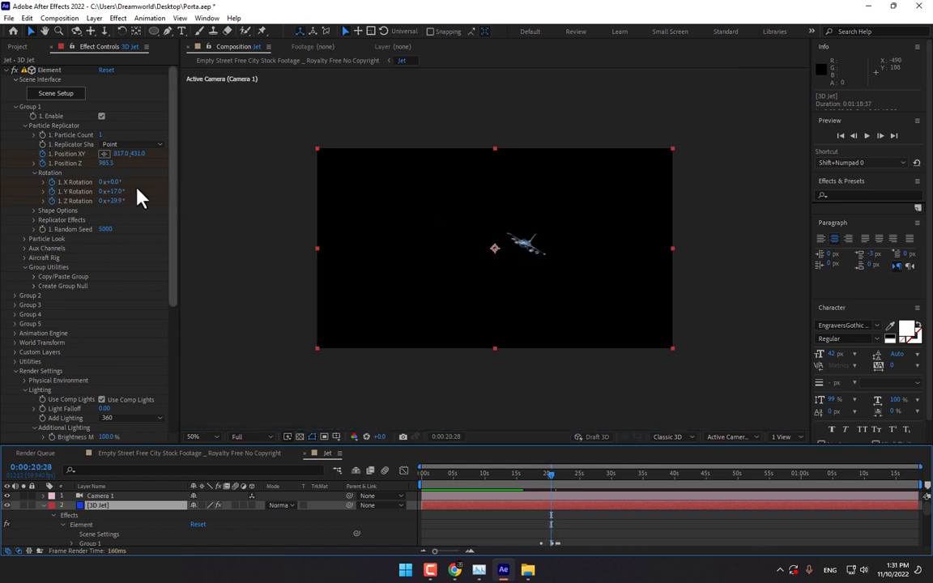
drag(118, 190, 122, 202)
key(ctrl+z)
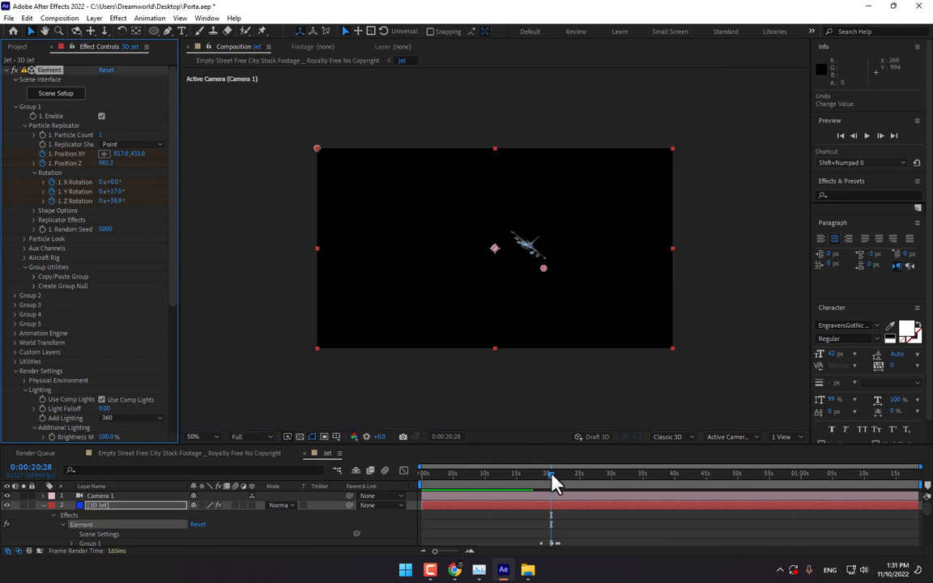
- Keyframe the 3D Jet's Z Rotation at -14.1° at 0:00:21:26 and scrub through the resulting roll
drag(552, 473, 561, 485)
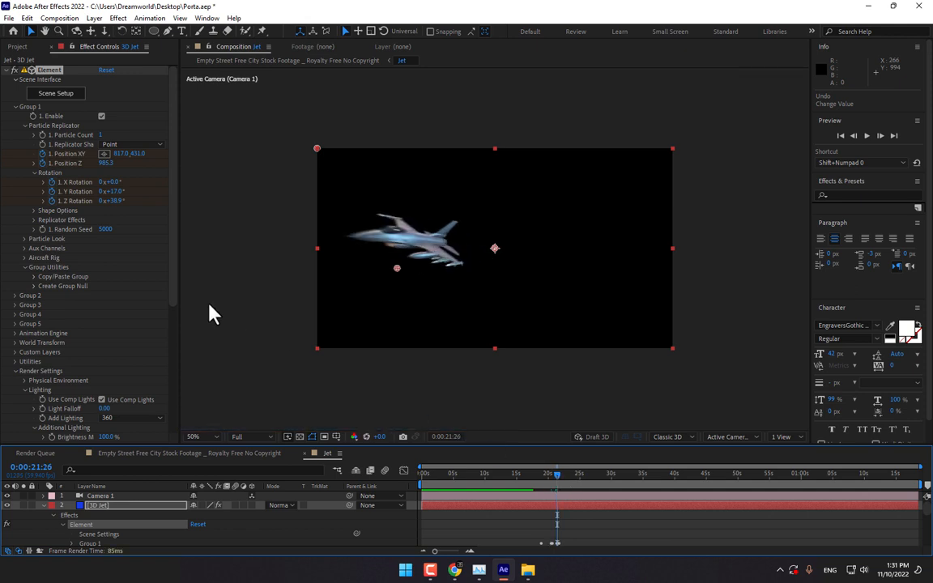
drag(114, 201, 87, 201)
mouse_move(561, 477)
mouse_down()
mouse_move(547, 477)
mouse_move(562, 477)
mouse_up()
drag(555, 477, 563, 479)
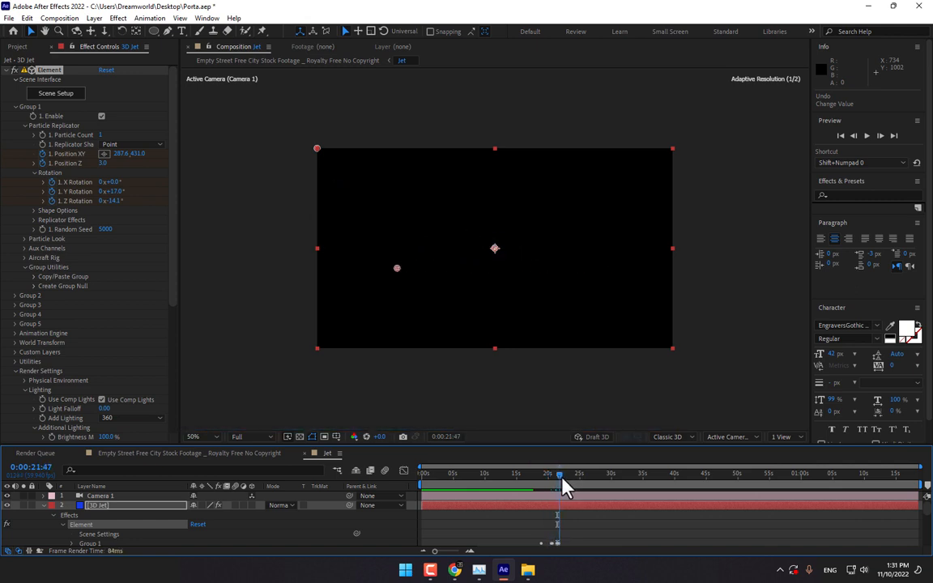
- Return to the street footage composition, collapse the Shade layer and enable motion blur for all layers and the composition
click(157, 455)
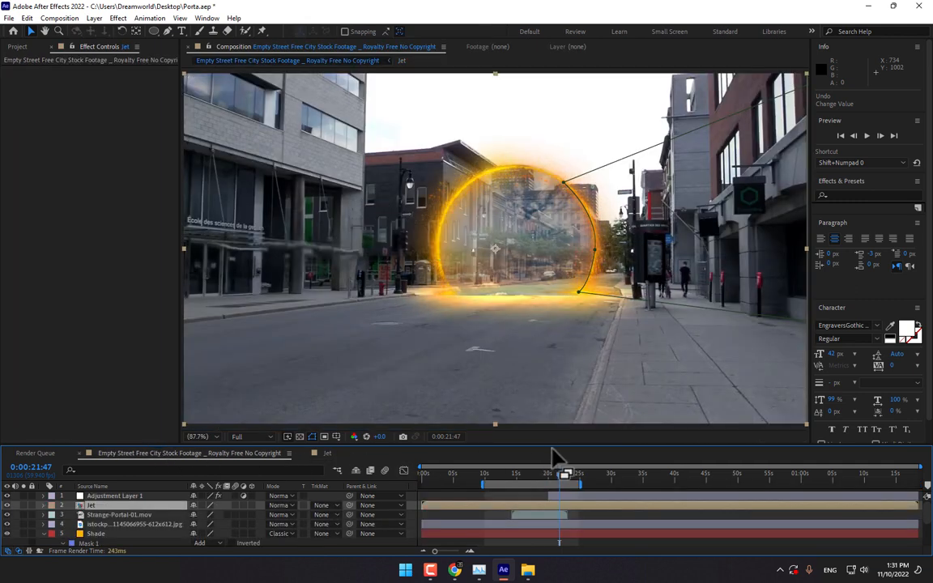
click(631, 516)
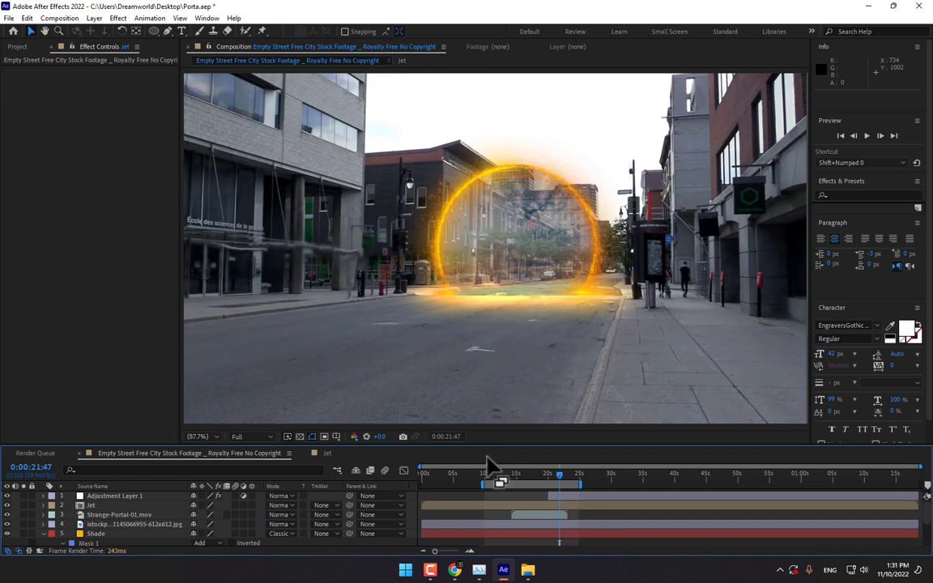
key(ctrl+a)
click(43, 534)
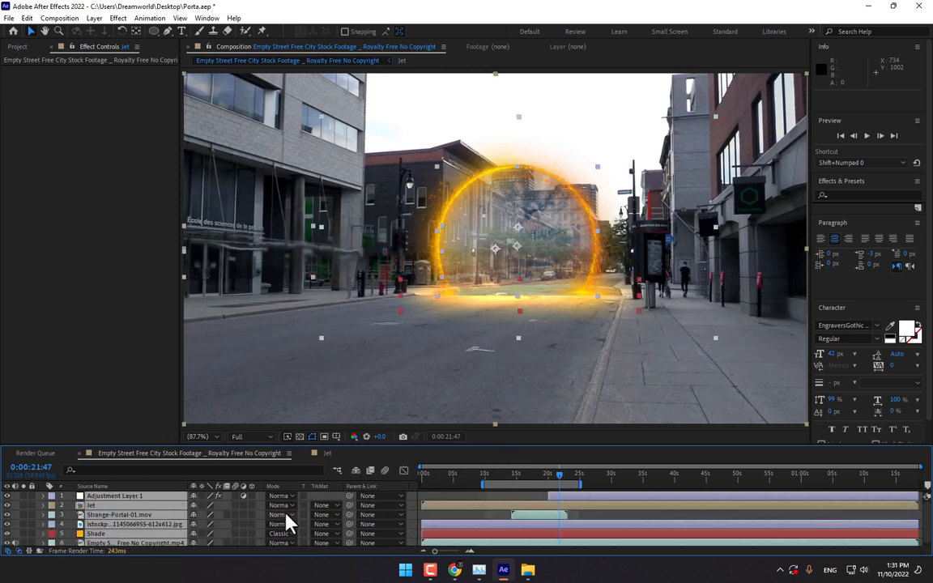
click(437, 519)
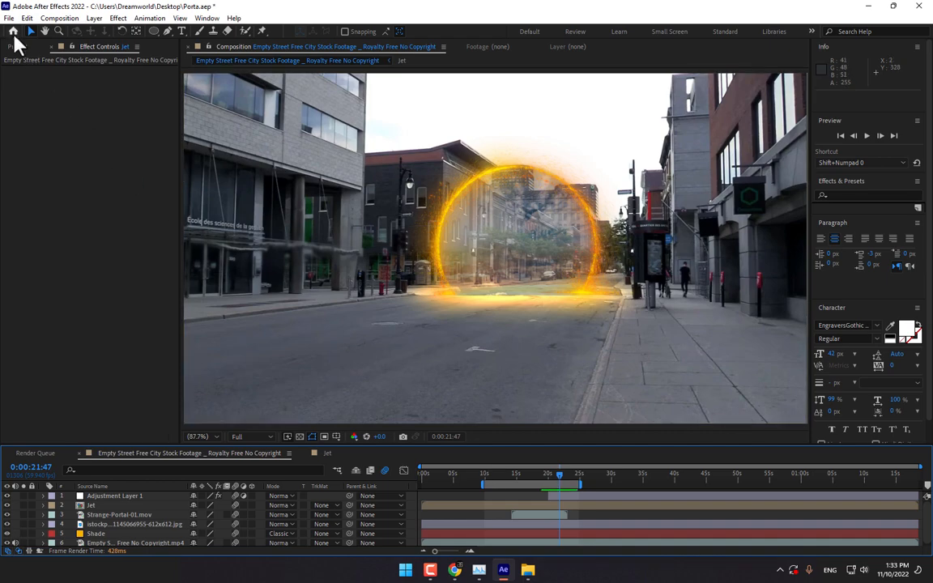
- Import Sound-Effect Fighting Jet (HD).mp4 from the Video folder in Downloads into the project
click(13, 31)
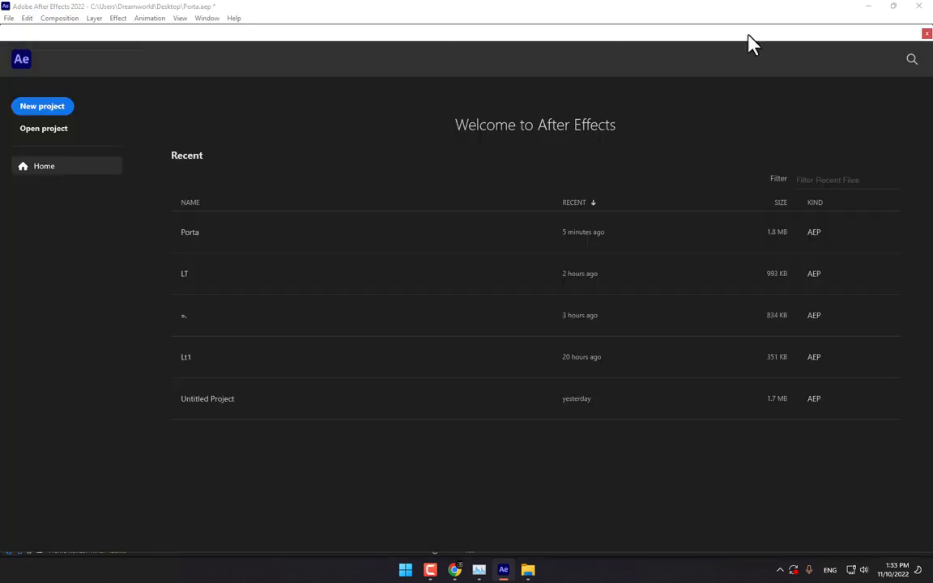
click(926, 31)
click(17, 46)
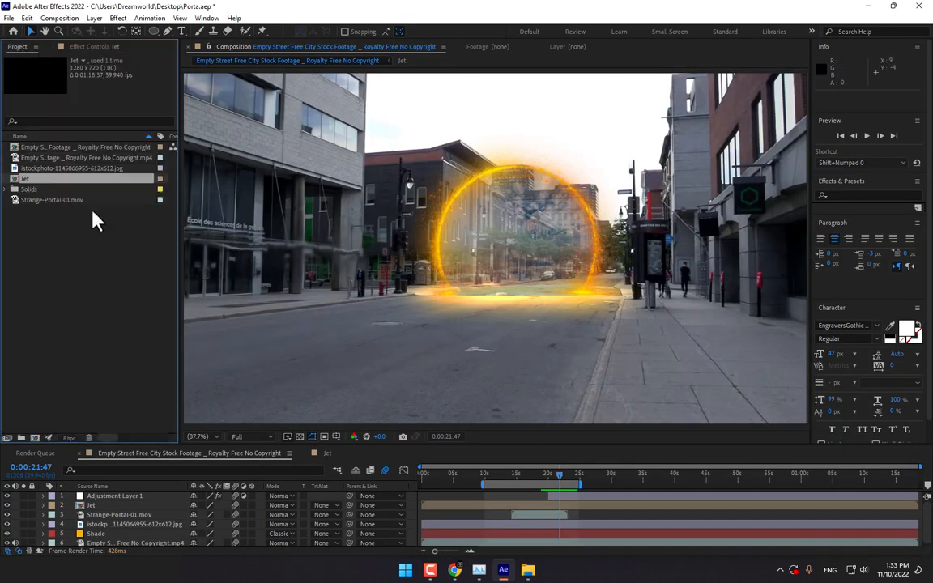
double_click(94, 288)
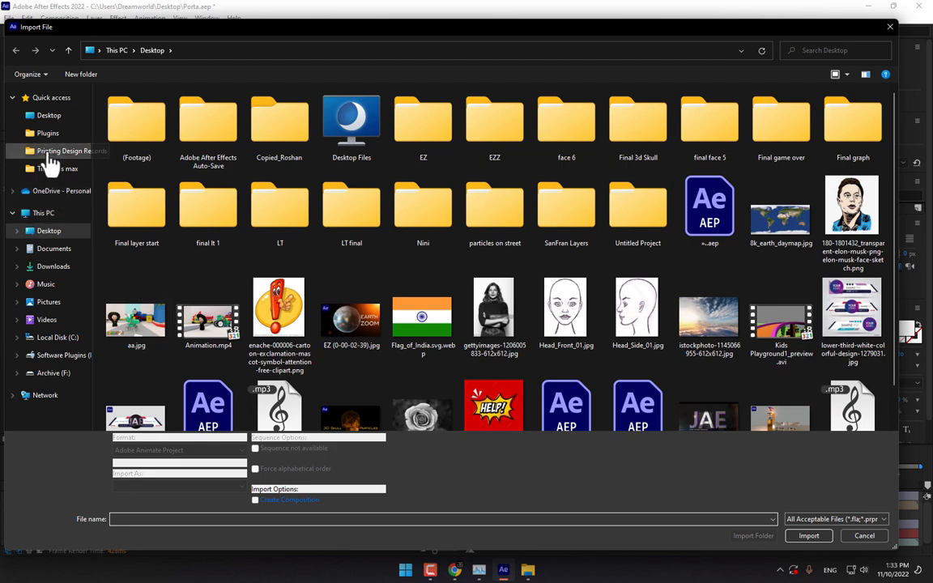
click(54, 268)
double_click(134, 138)
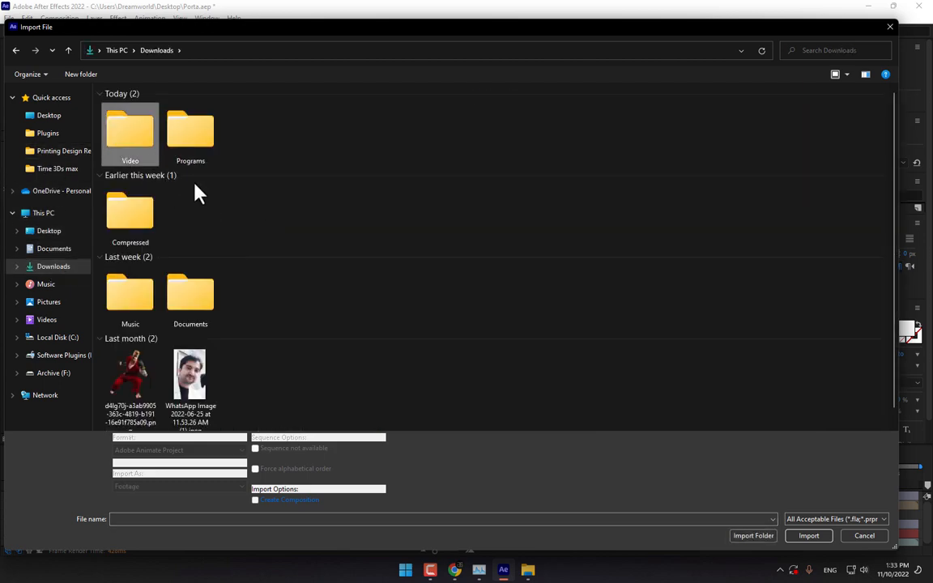
double_click(500, 316)
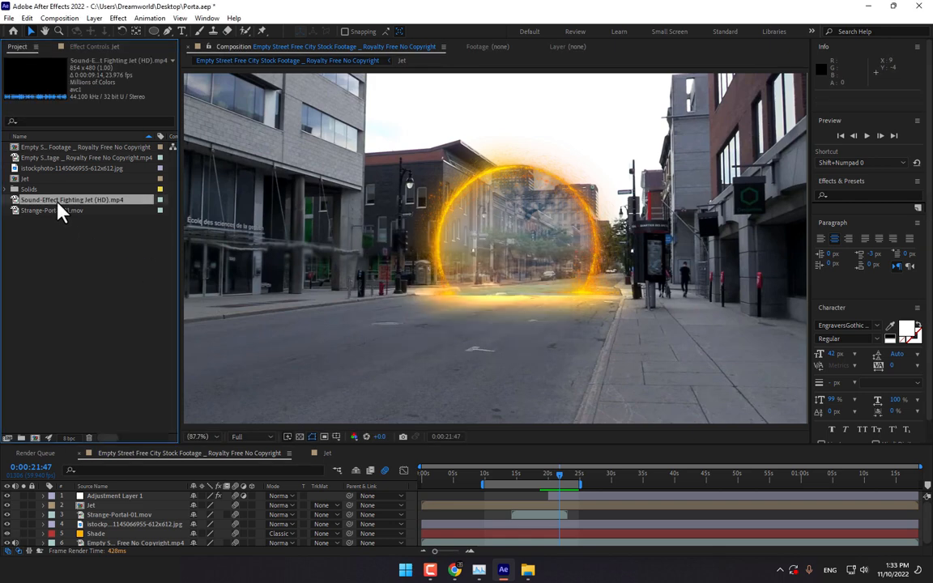
- Add the fighting jet sound as the top layer and slide it to start at about 17 seconds, overlapping the jet's exit
drag(61, 210, 148, 492)
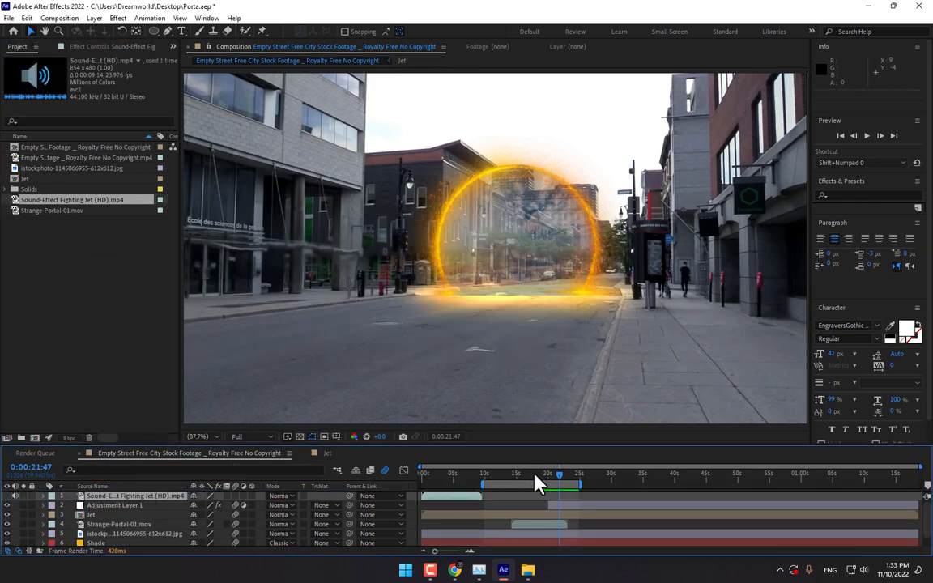
drag(536, 474, 548, 478)
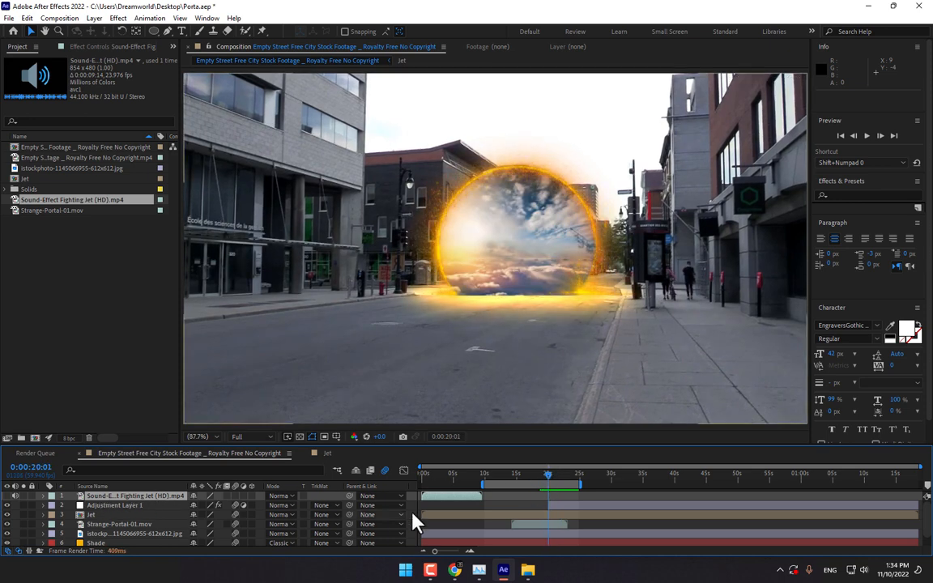
drag(433, 498, 555, 477)
- Reveal the jet sound's waveform and keyframe its Audio Levels at -59 dB at 0:00:18:42
click(44, 496)
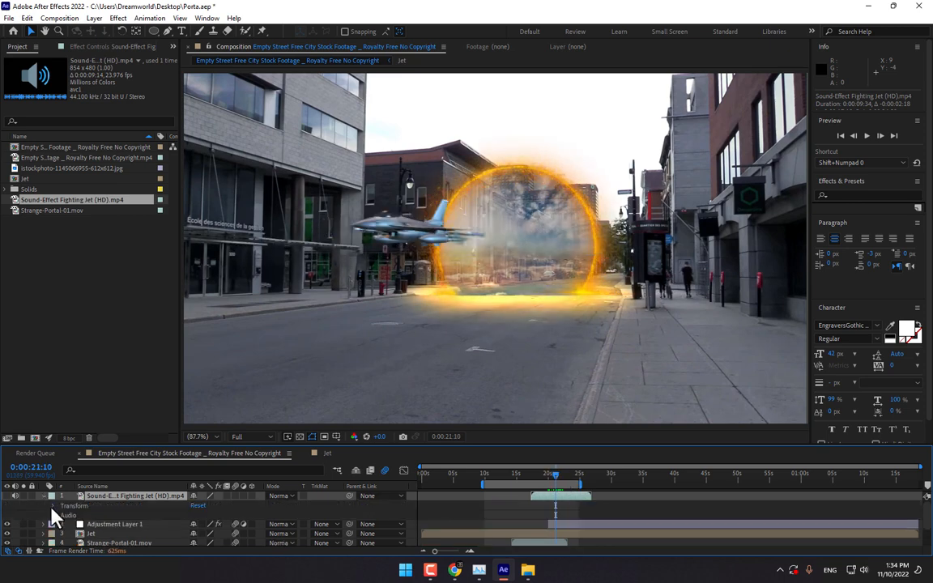
click(53, 515)
click(64, 534)
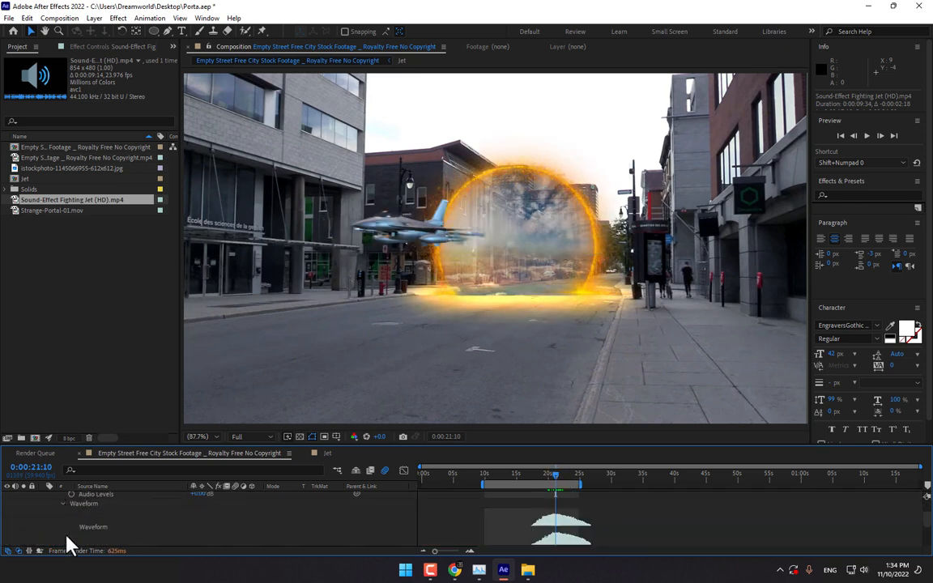
mouse_move(555, 474)
mouse_down()
mouse_move(538, 477)
mouse_move(547, 477)
mouse_up()
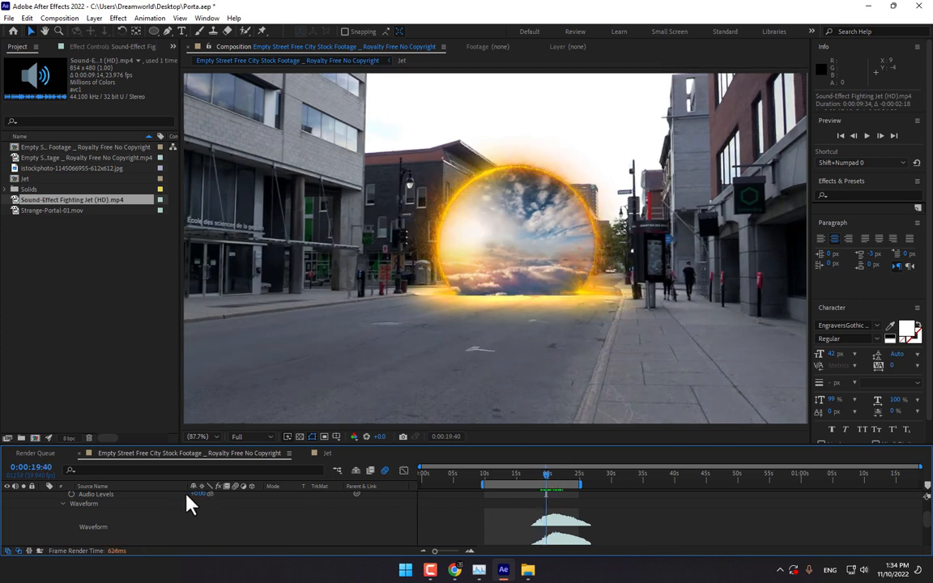
drag(194, 494, 154, 494)
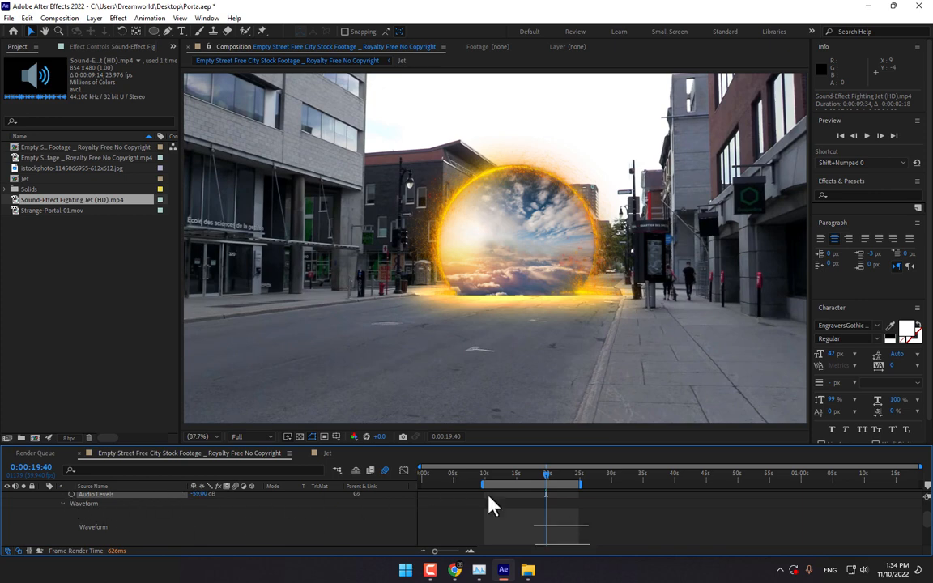
drag(537, 477, 541, 477)
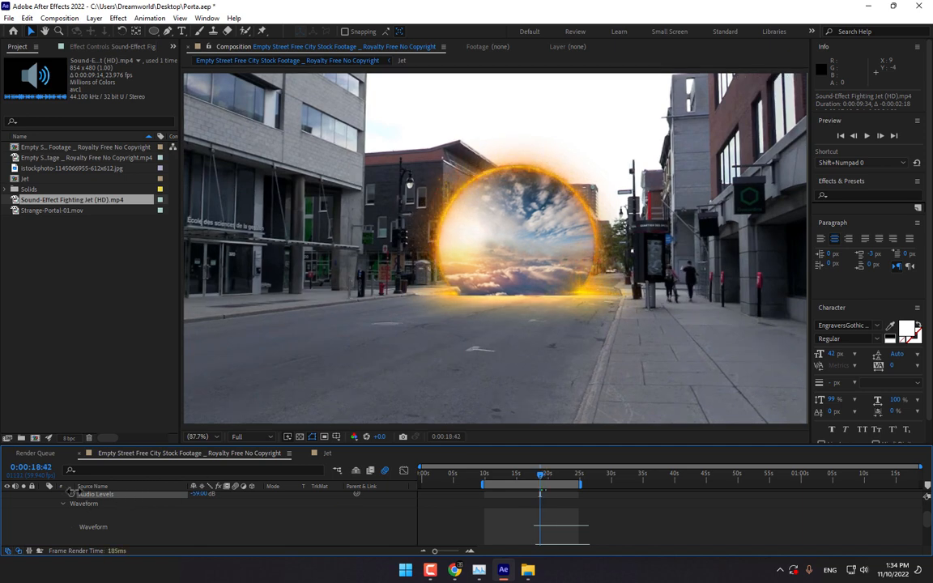
- Raise the jet sound's Audio Levels with a keyframe at 0:00:21:26 and lower them to -44 dB at 0:00:23:32
drag(541, 484, 558, 475)
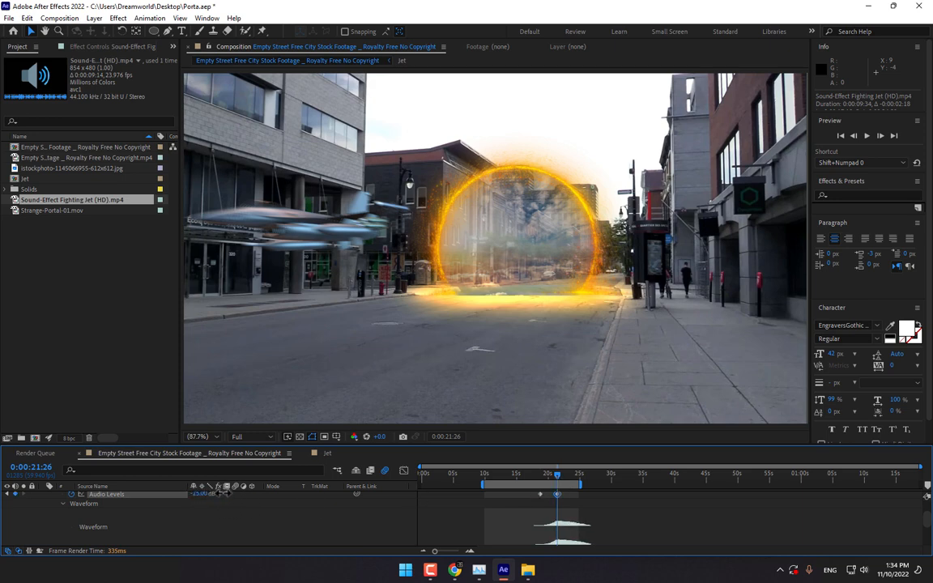
drag(223, 493, 231, 494)
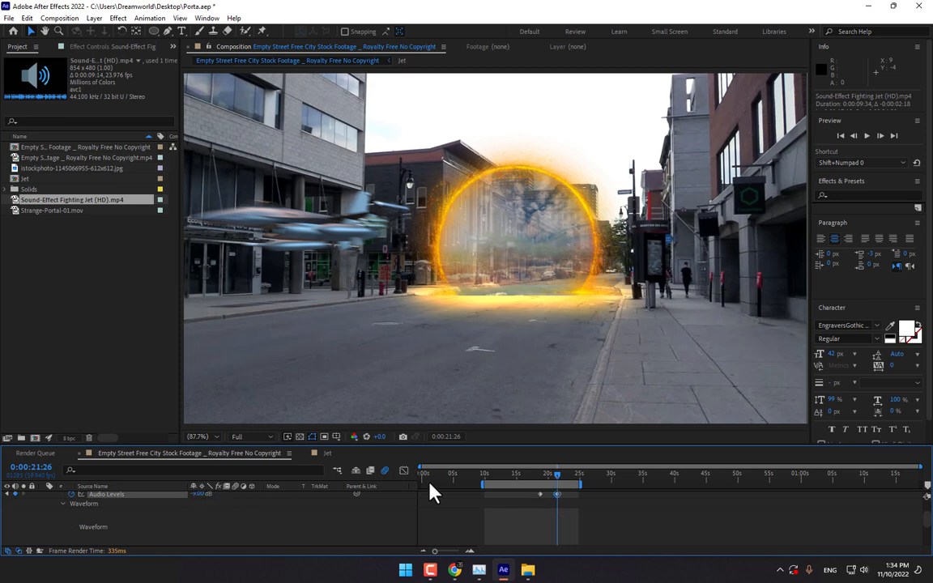
drag(559, 475, 571, 473)
drag(198, 494, 178, 494)
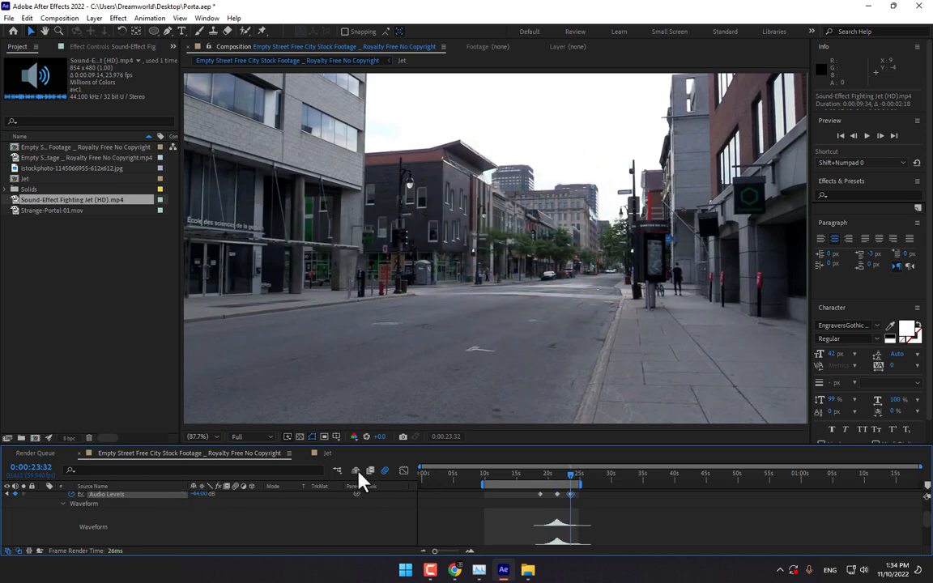
- Collapse the jet sound layer's properties, go back to about 0:00:12:12, and enlarge the composition viewer with the footage fitted to it
scroll(114, 522, up, 2)
click(43, 497)
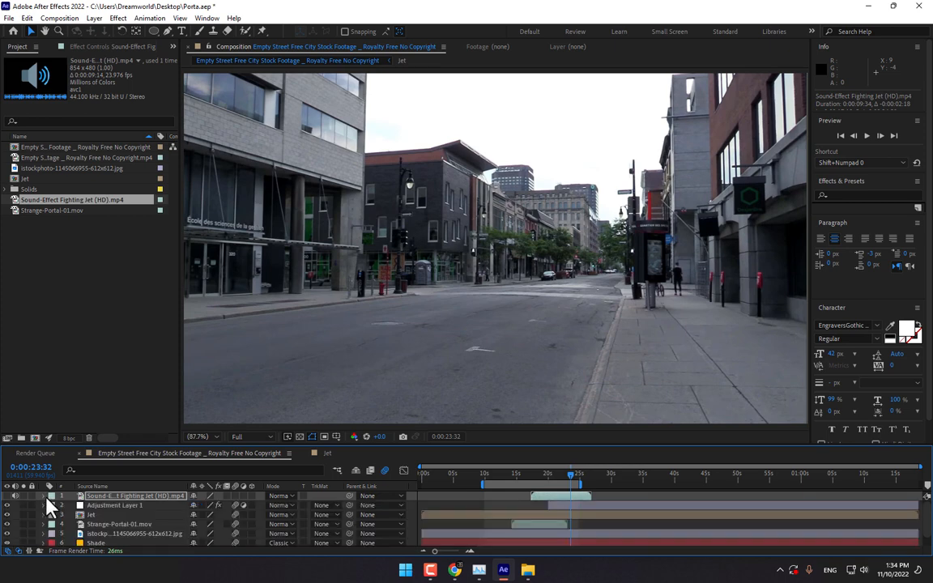
click(500, 478)
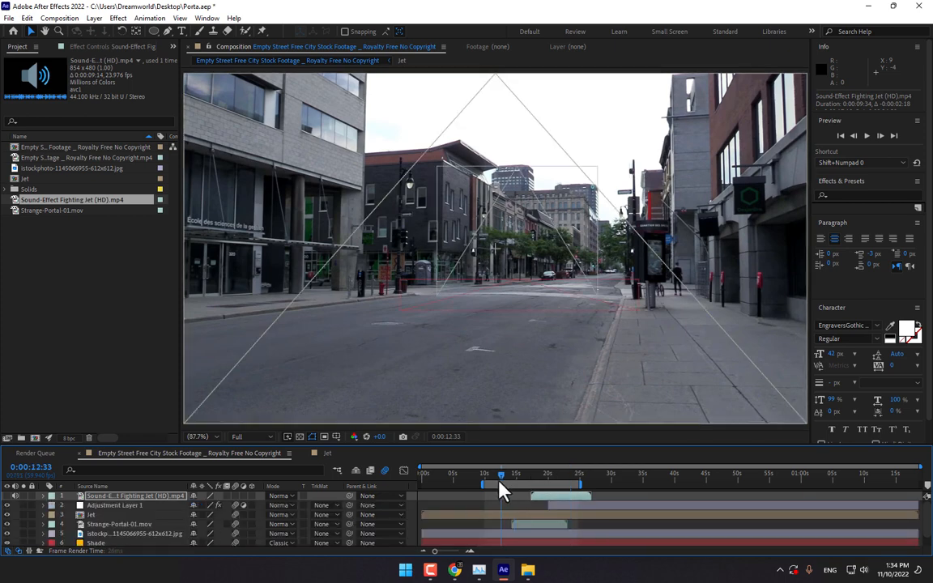
click(216, 437)
click(195, 248)
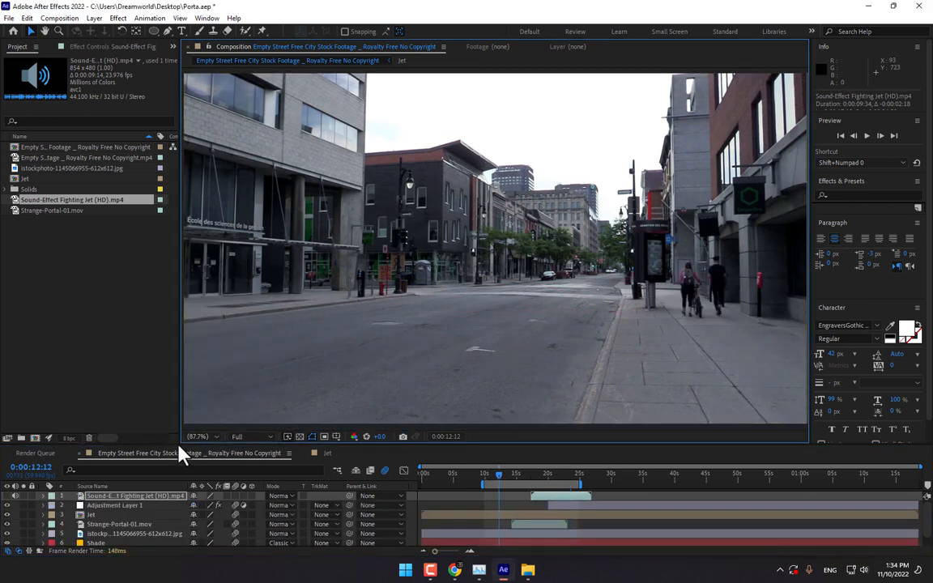
drag(179, 446, 136, 478)
- Start a preview of the street composition, stop it, and save the project
click(874, 144)
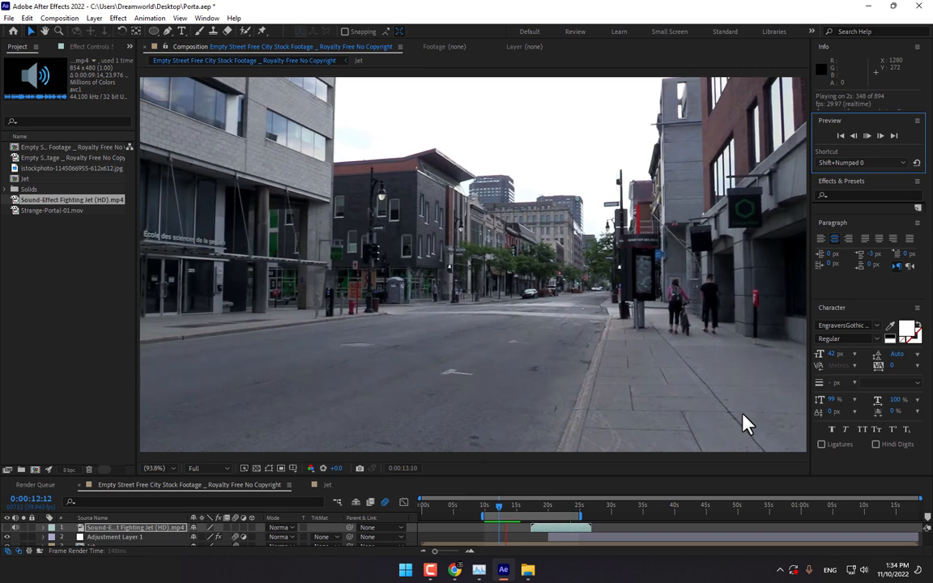
click(868, 138)
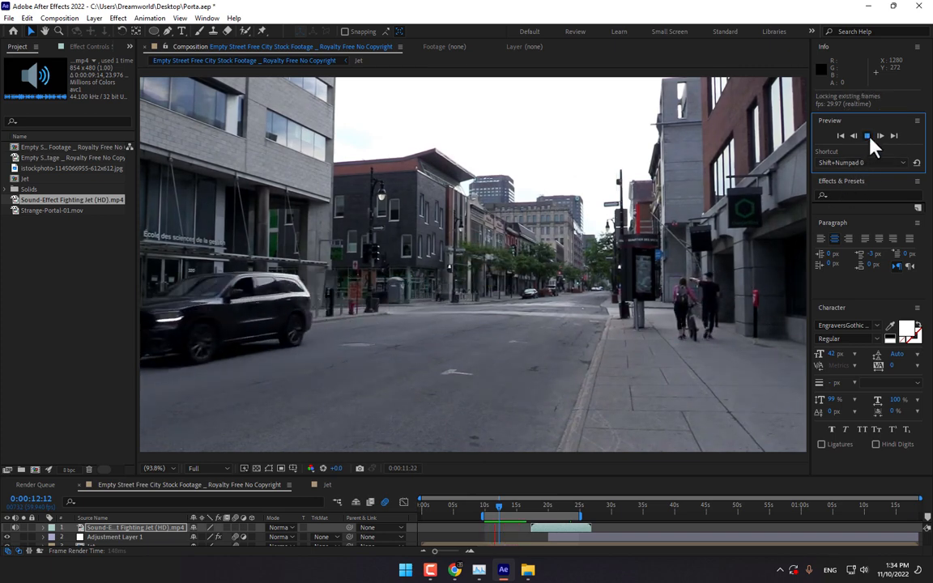
key(space)
key(ctrl+s)
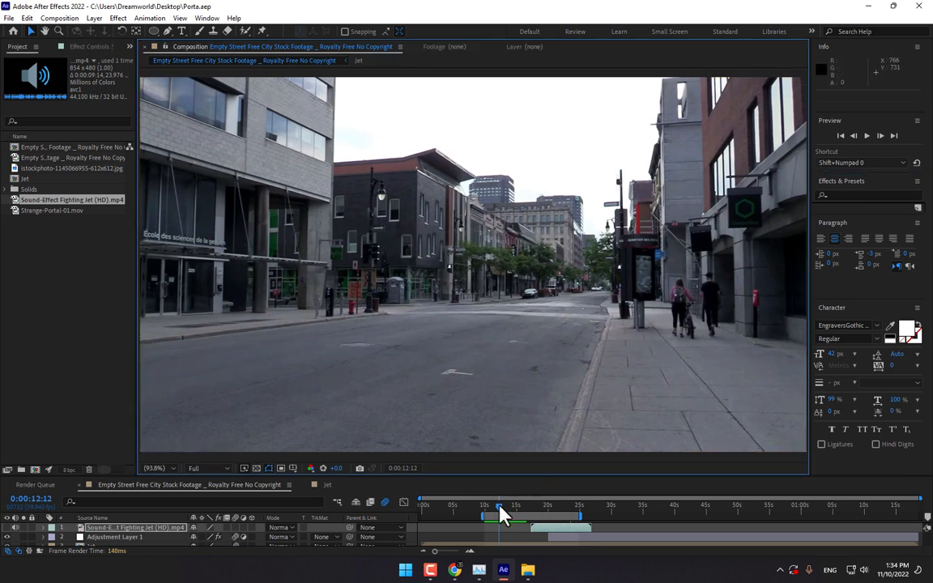
- Play the finished portal sequence through the work area with sound, and inspect the portal frame around 0:00:18:58
click(867, 135)
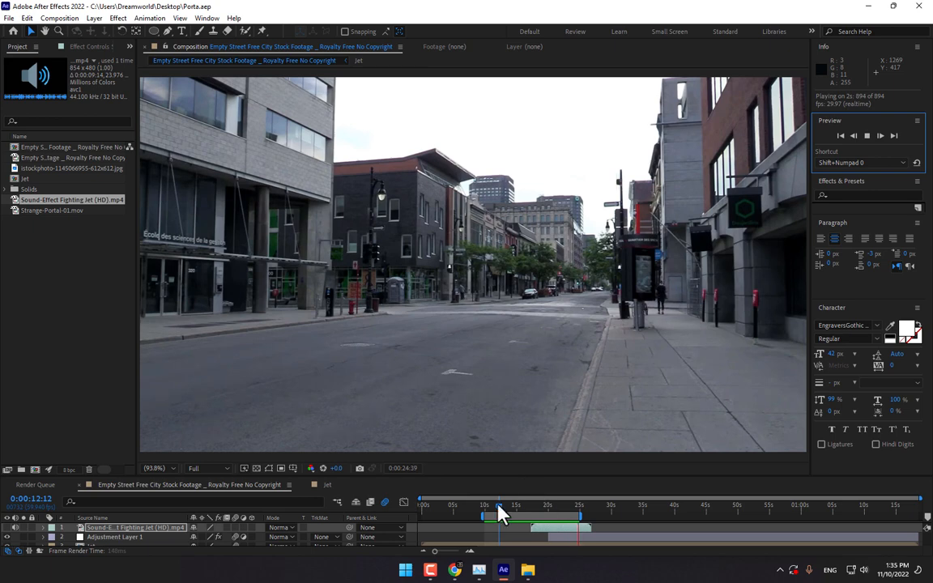
click(522, 508)
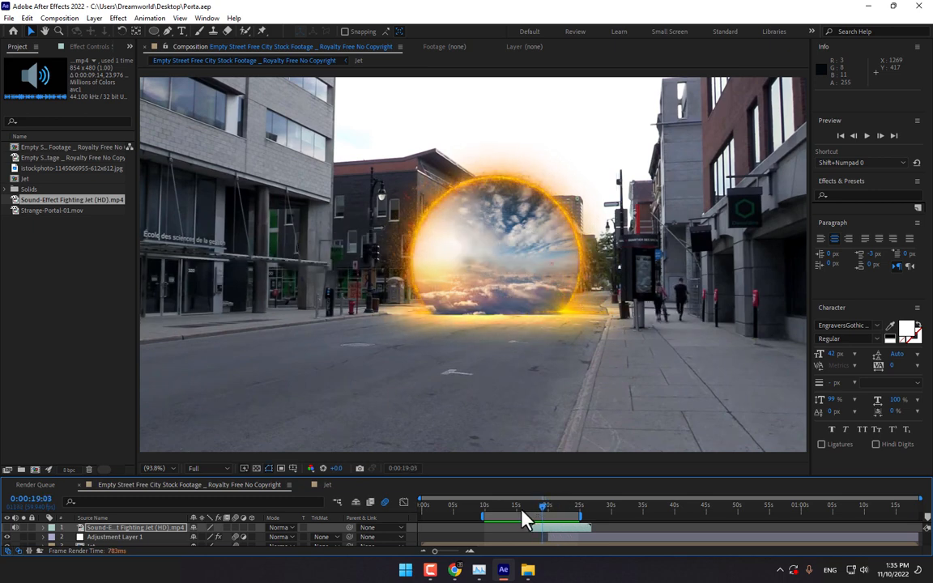
click(533, 519)
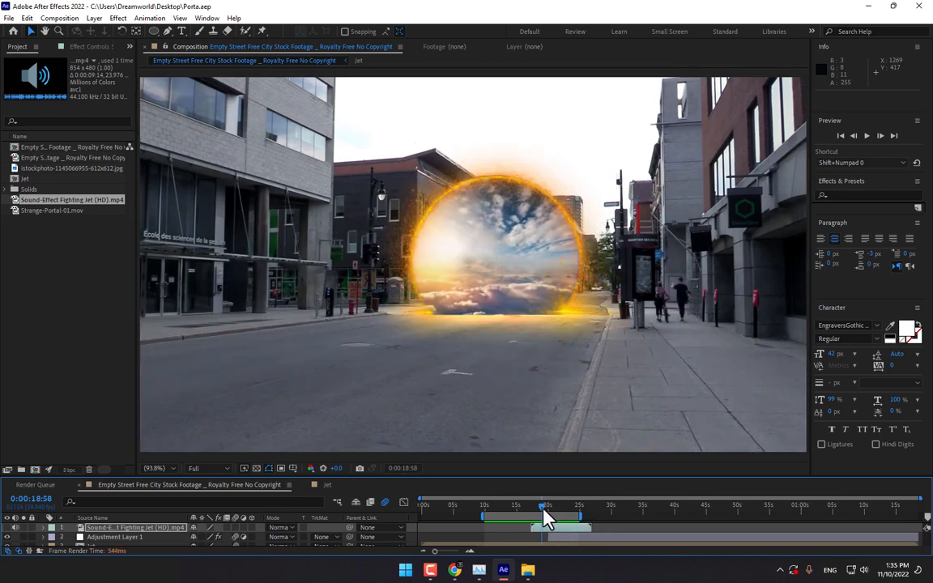